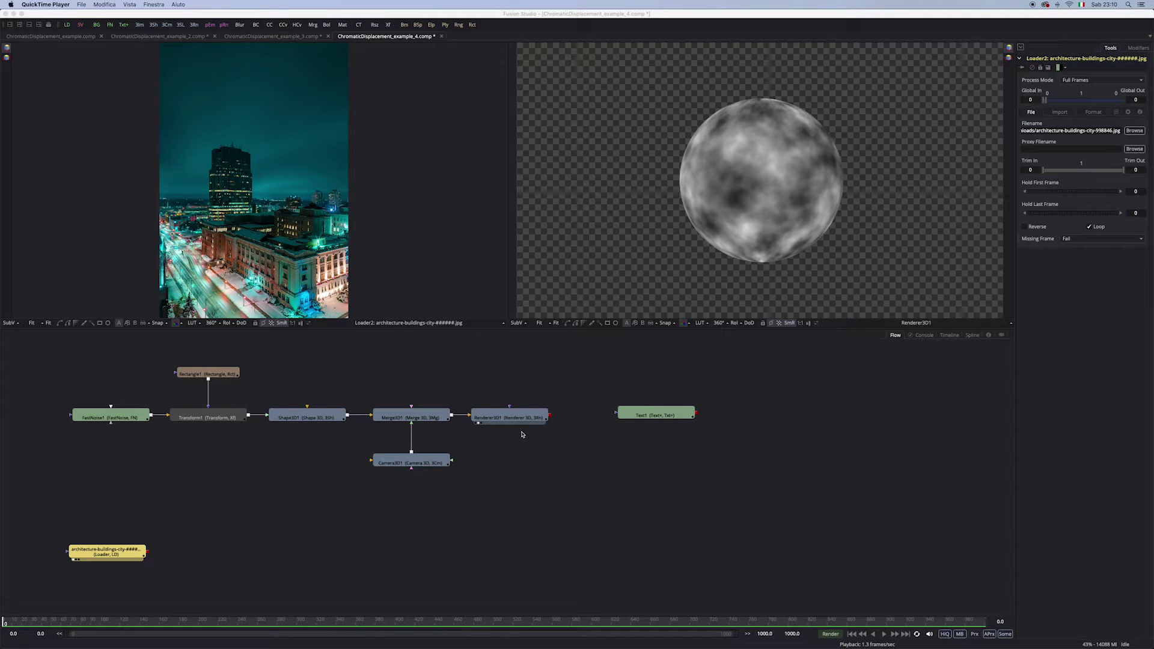
{"action": "left_click_drag", "start_coordinate": [522, 416], "coordinate": [526, 413]}
{"action": "left_click", "coordinate": [523, 389]}
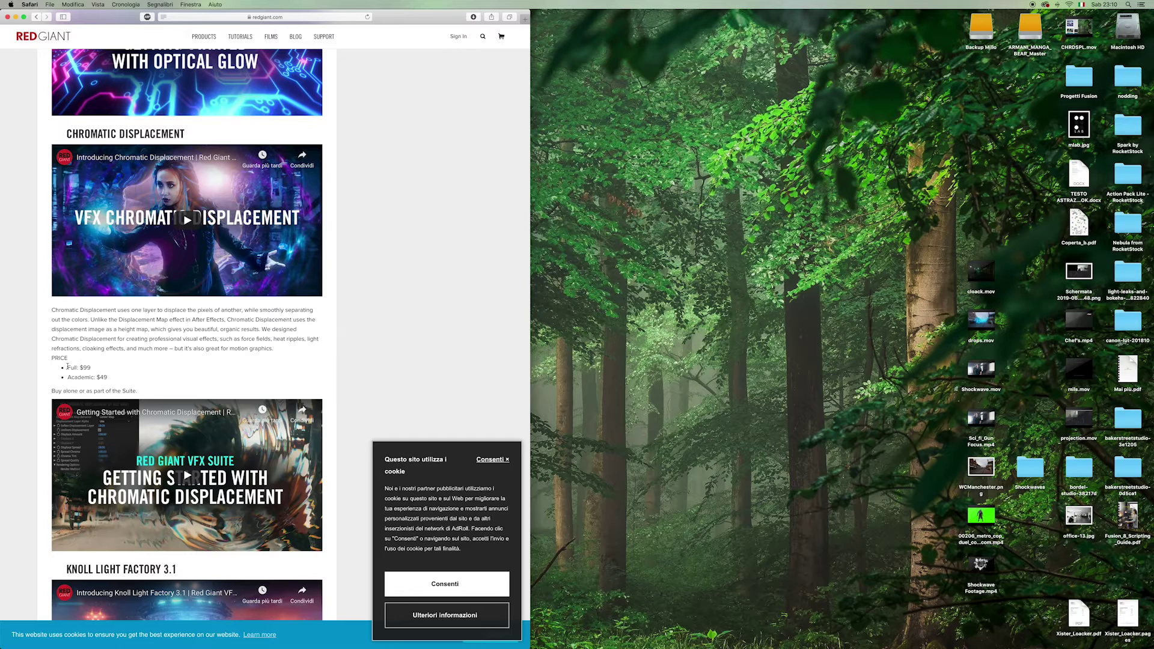
{"action": "left_click_drag", "start_coordinate": [70, 367], "coordinate": [87, 367]}
{"action": "left_click", "coordinate": [101, 369]}
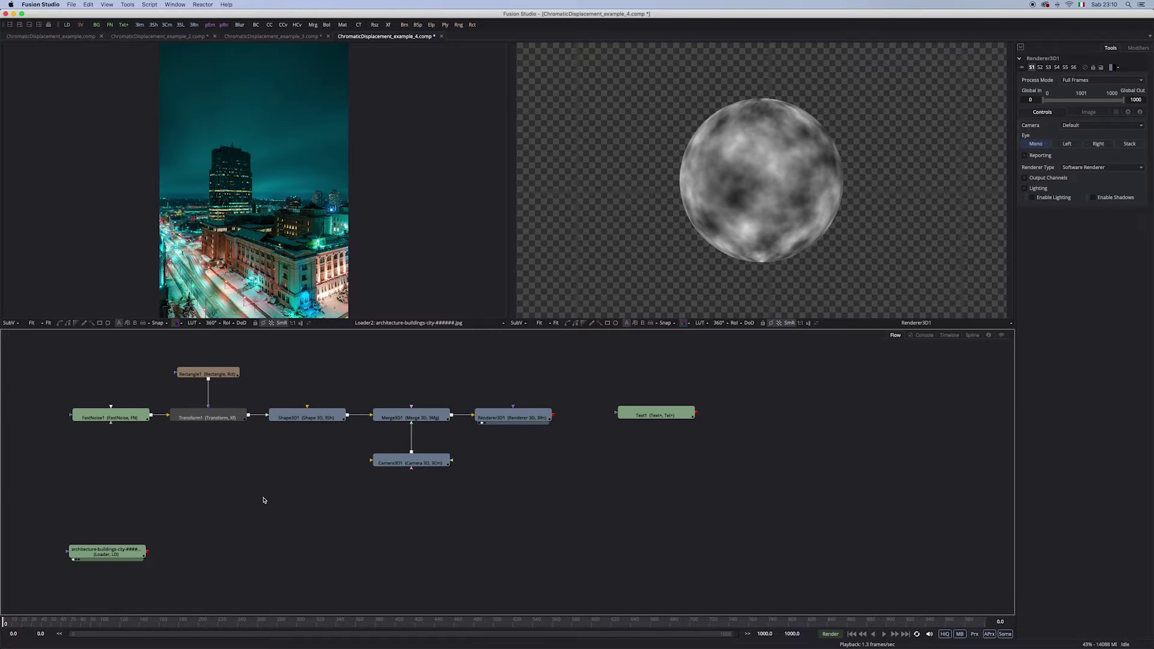
{"action": "left_click", "coordinate": [344, 535]}
{"action": "left_click_drag", "start_coordinate": [48, 520], "coordinate": [173, 586]}
{"action": "left_click", "coordinate": [519, 446]}
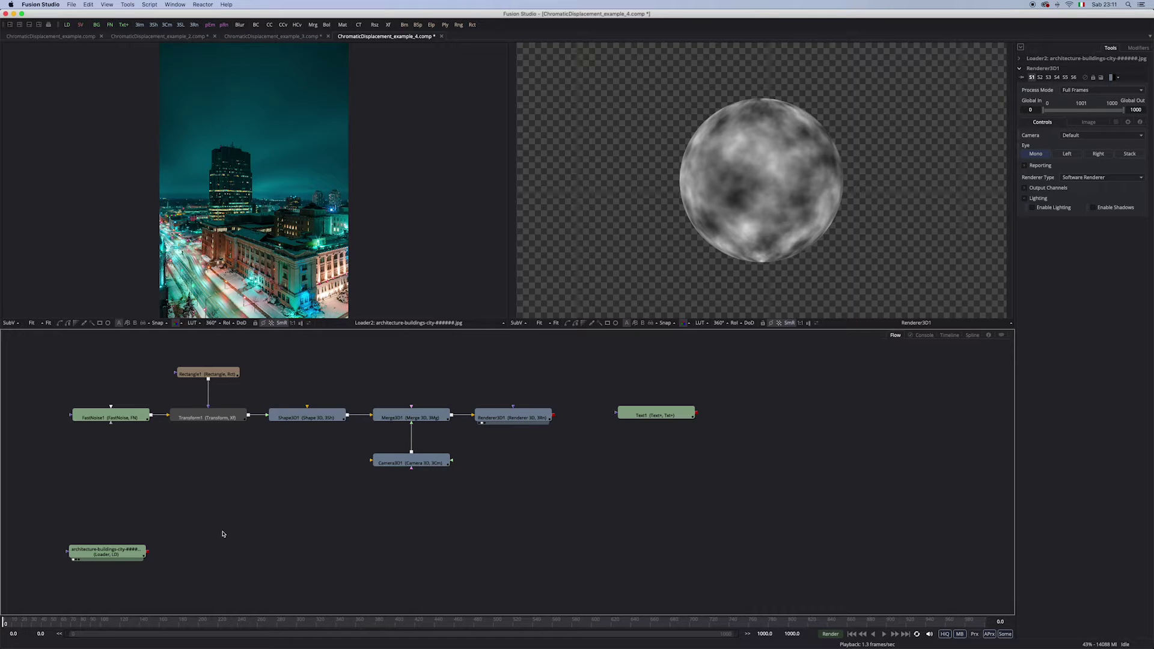
Examine the city photo's borders and frame size, and compare them with the frame of the rendered noise sphere.
{"action": "scroll", "coordinate": [316, 270], "scroll_direction": "up", "scroll_amount": 5}
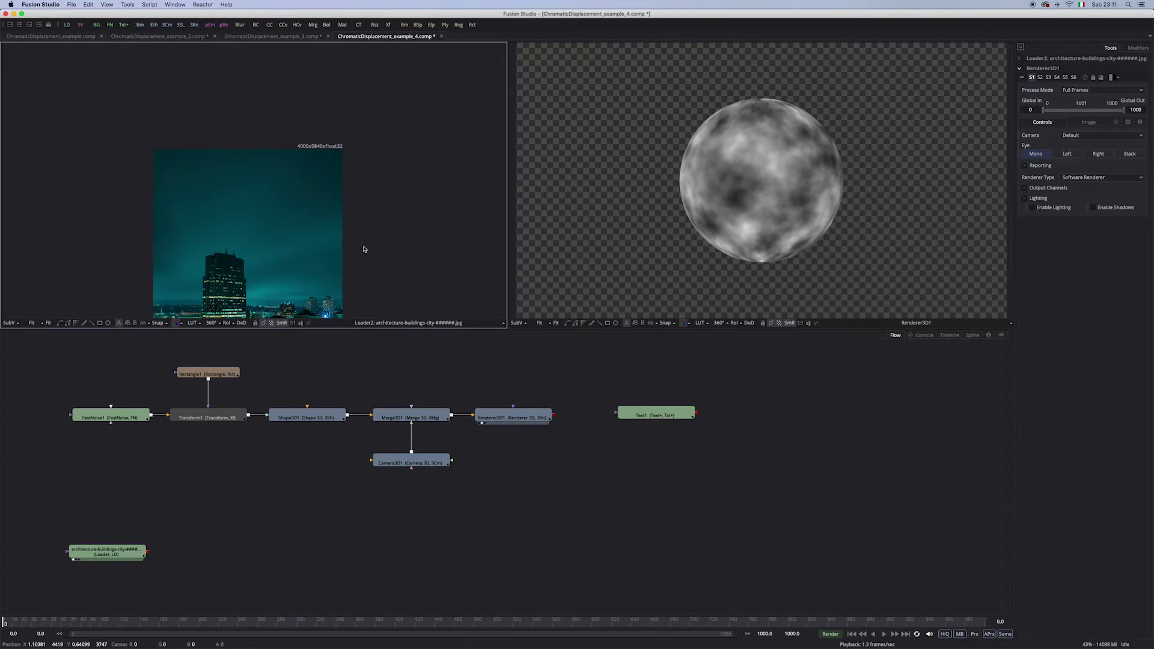
{"action": "scroll", "coordinate": [342, 239], "scroll_direction": "up", "scroll_amount": 1}
{"action": "scroll", "coordinate": [359, 193], "scroll_direction": "up", "scroll_amount": 4}
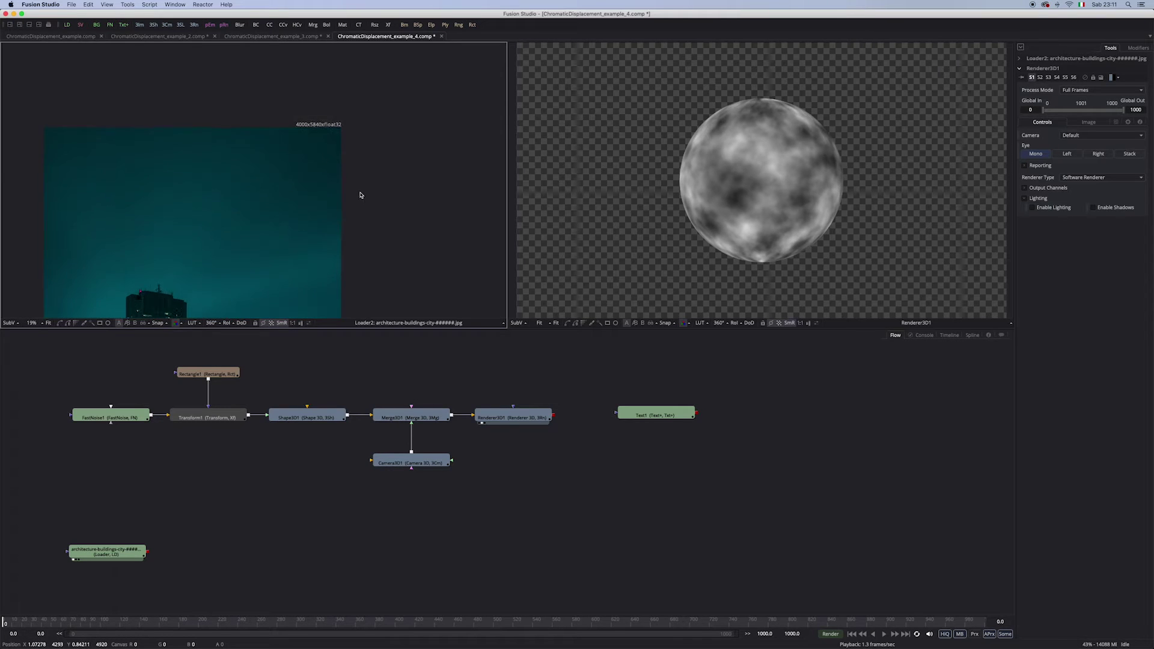
{"action": "scroll", "coordinate": [430, 235], "scroll_direction": "up", "scroll_amount": 2}
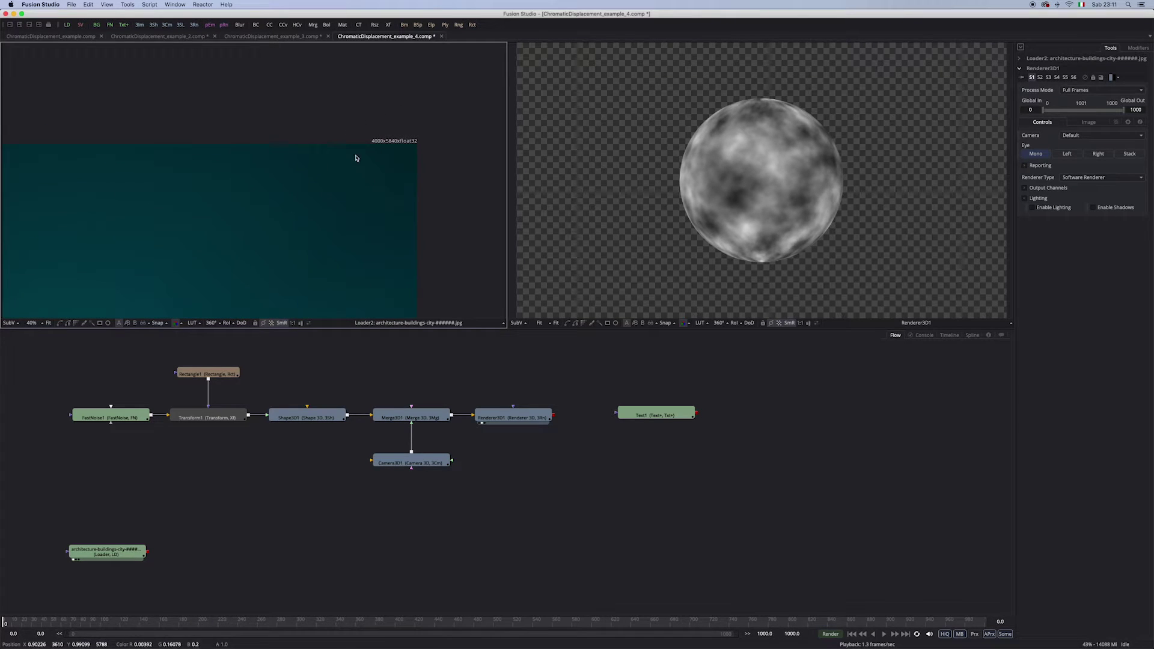
{"action": "scroll", "coordinate": [367, 156], "scroll_direction": "down", "scroll_amount": 2}
{"action": "scroll", "coordinate": [329, 196], "scroll_direction": "up", "scroll_amount": 1}
{"action": "key", "text": "super+f"}
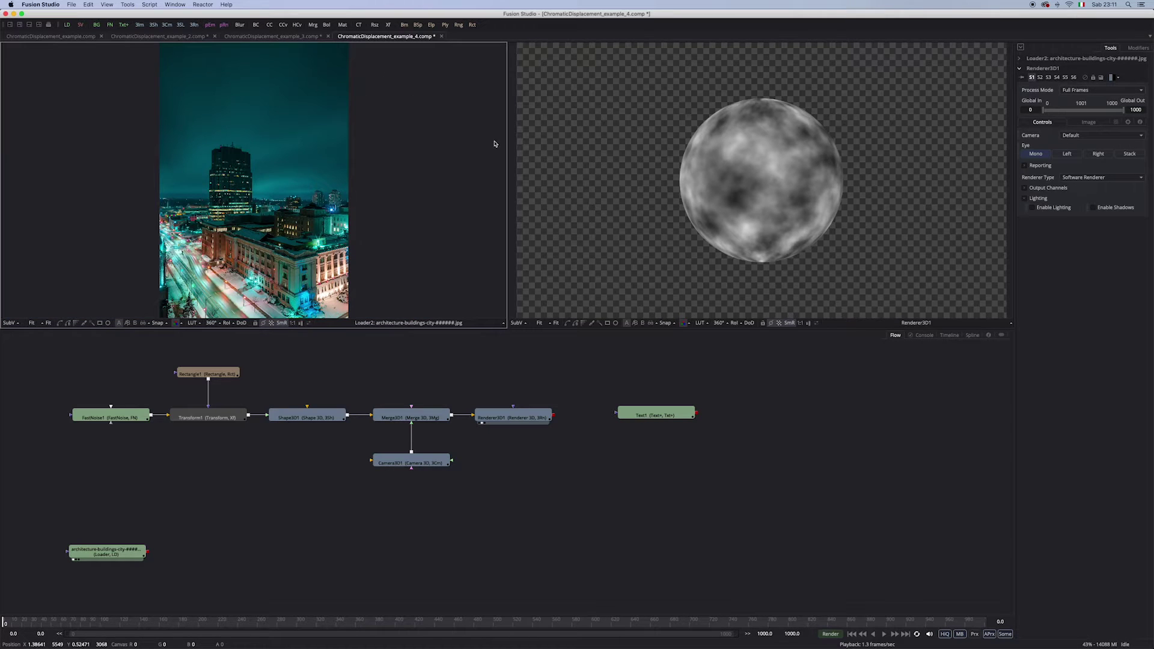
{"action": "scroll", "coordinate": [810, 152], "scroll_direction": "up", "scroll_amount": 1}
{"action": "left_click_drag", "start_coordinate": [810, 153], "coordinate": [805, 160]}
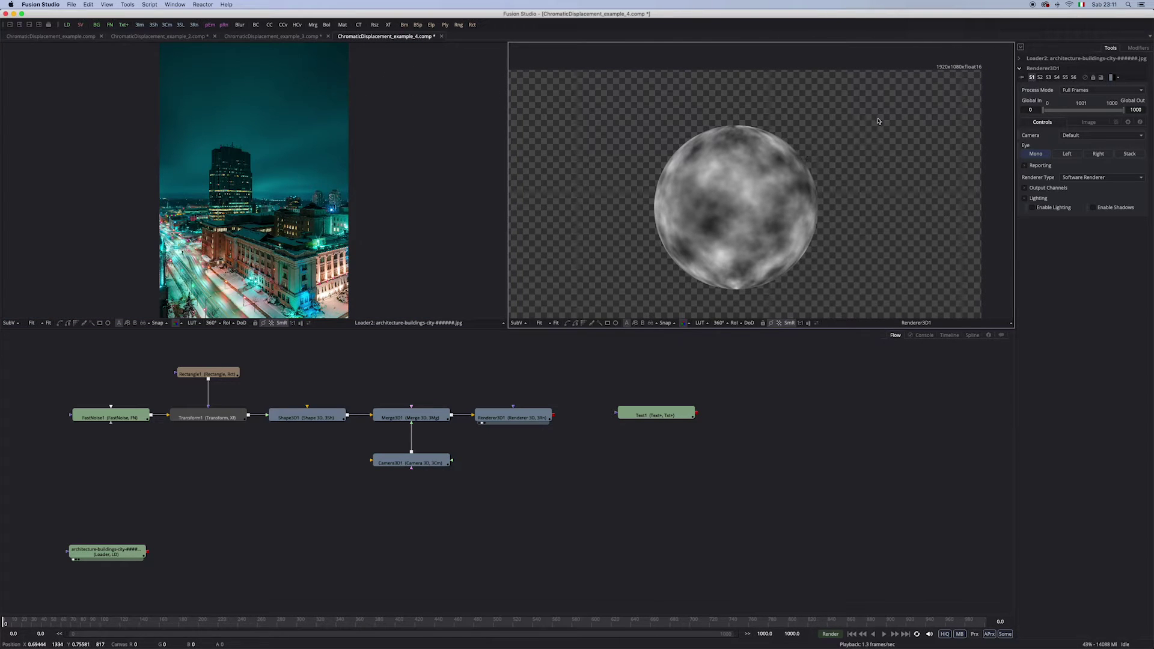
{"action": "mouse_move", "coordinate": [729, 161]}
{"action": "left_mouse_down"}
{"action": "mouse_move", "coordinate": [756, 142]}
{"action": "mouse_move", "coordinate": [746, 150]}
{"action": "left_mouse_up"}
Add a Letterbox node after the city photo loader, display it in the first viewer, and shift its centre Y to about 0.327.
{"action": "left_click_drag", "start_coordinate": [143, 551], "coordinate": [173, 549]}
{"action": "key", "text": "shift+space"}
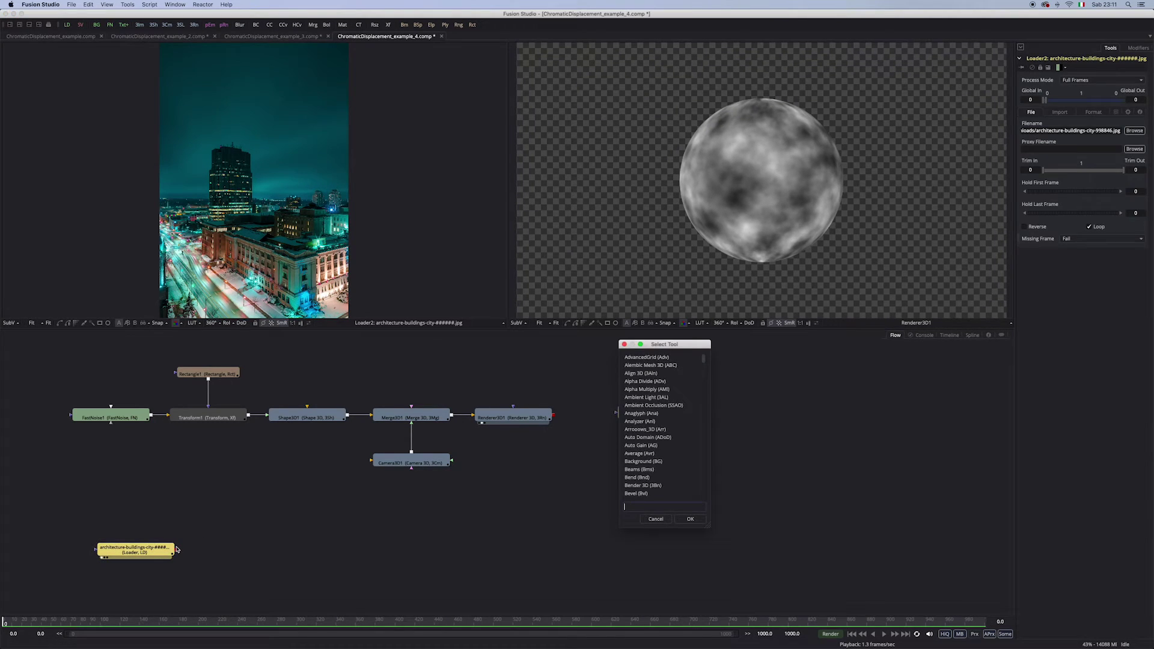
{"action": "type", "text": "le"}
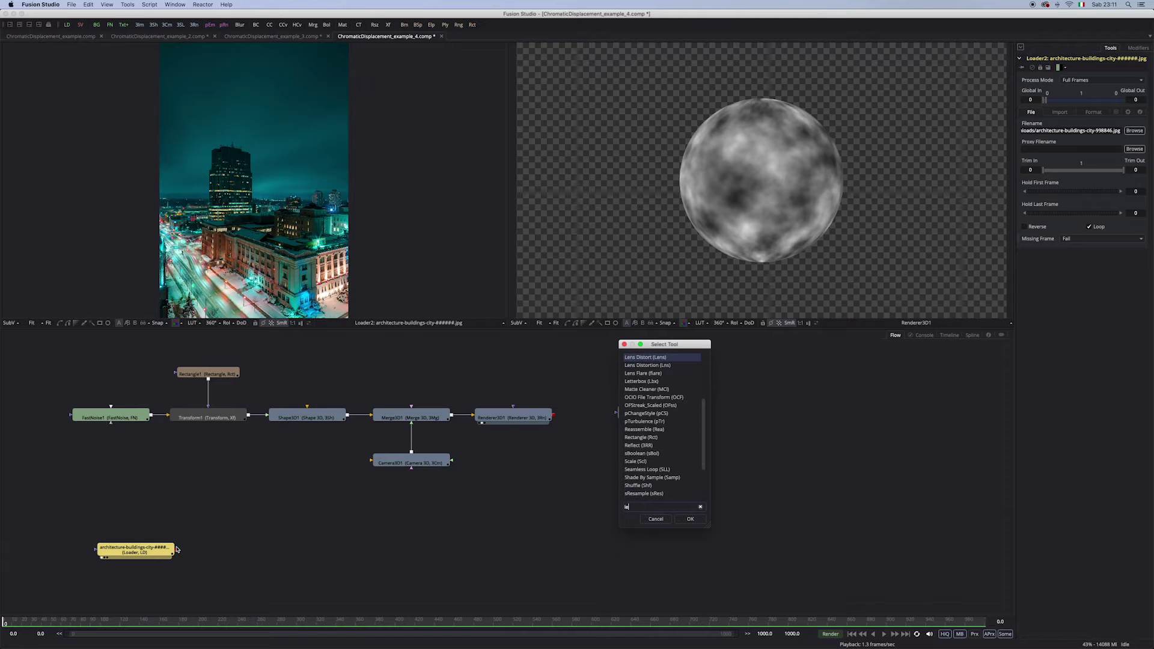
{"action": "type", "text": "t"}
{"action": "key", "text": "Return"}
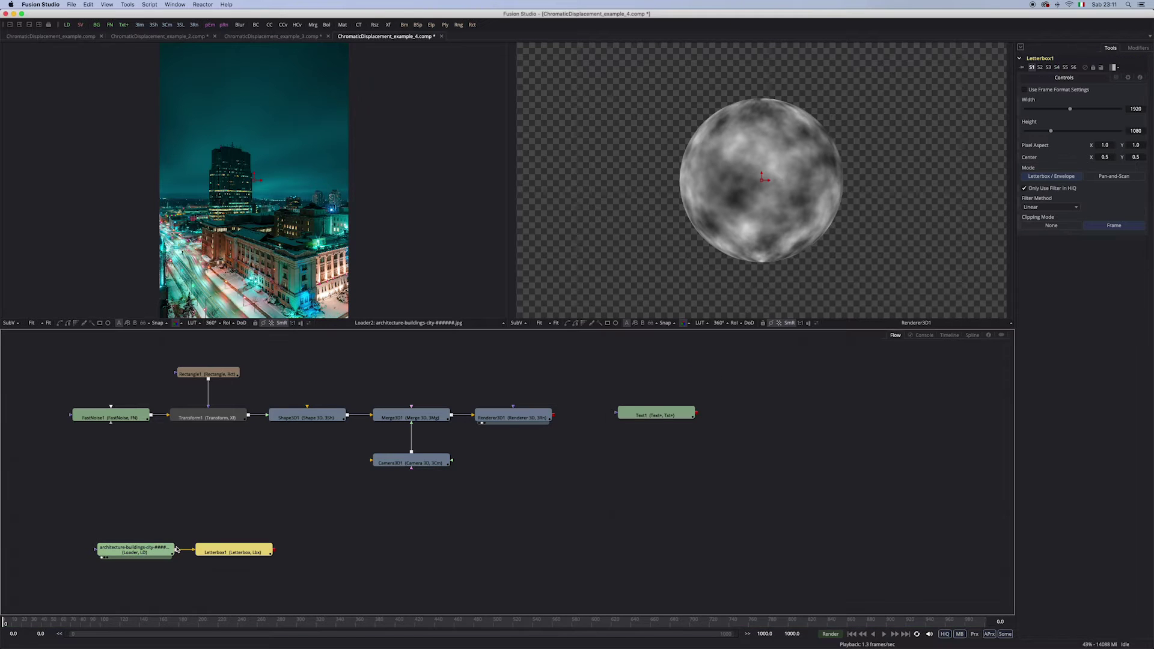
{"action": "left_click_drag", "start_coordinate": [235, 550], "coordinate": [298, 246]}
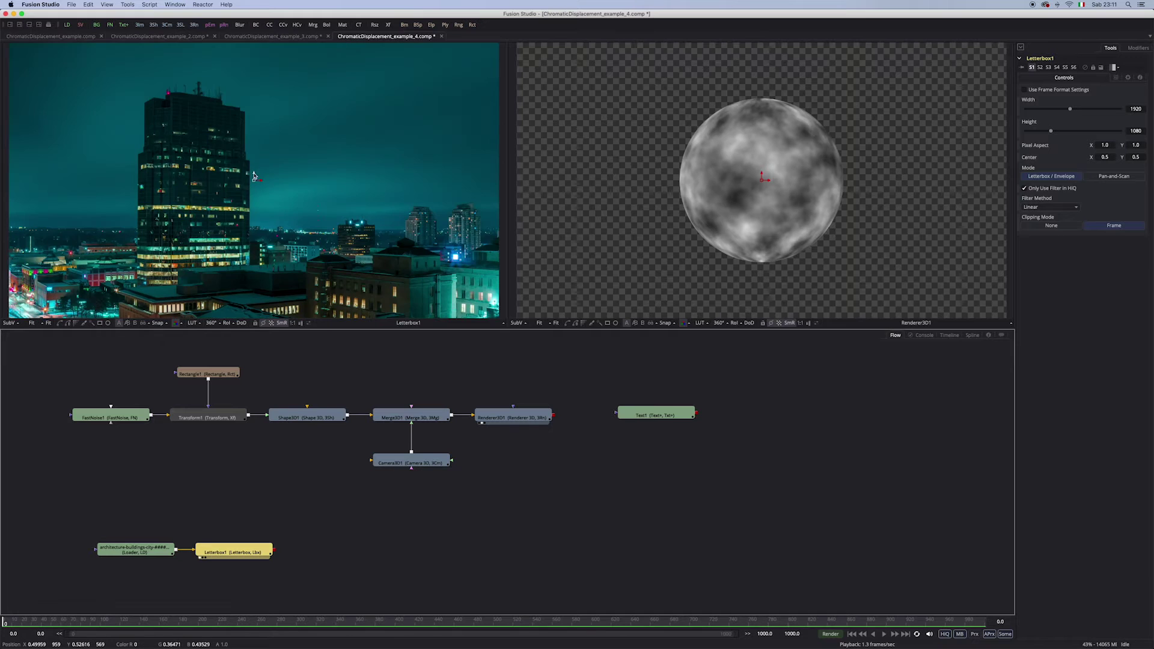
{"action": "left_click_drag", "start_coordinate": [254, 181], "coordinate": [255, 232]}
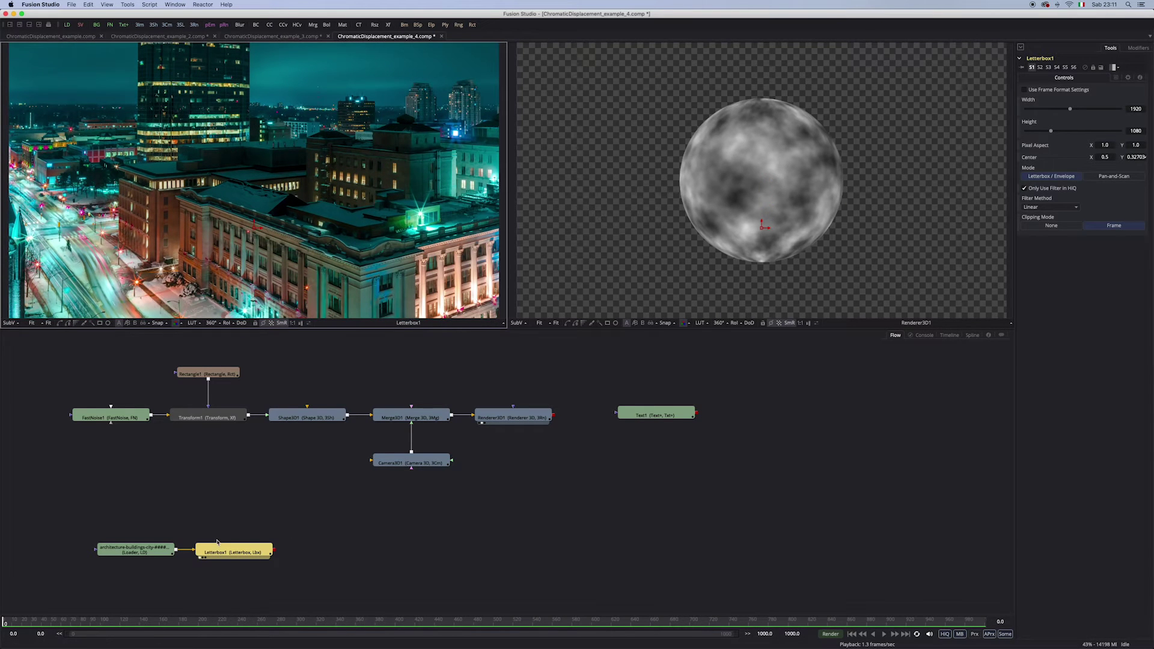
Add a ChromaticDisplacement node after Letterbox1 and space out the loader and Letterbox nodes along the row.
{"action": "left_click_drag", "start_coordinate": [245, 555], "coordinate": [392, 556]}
{"action": "key", "text": "shift+space"}
{"action": "type", "text": "ch"}
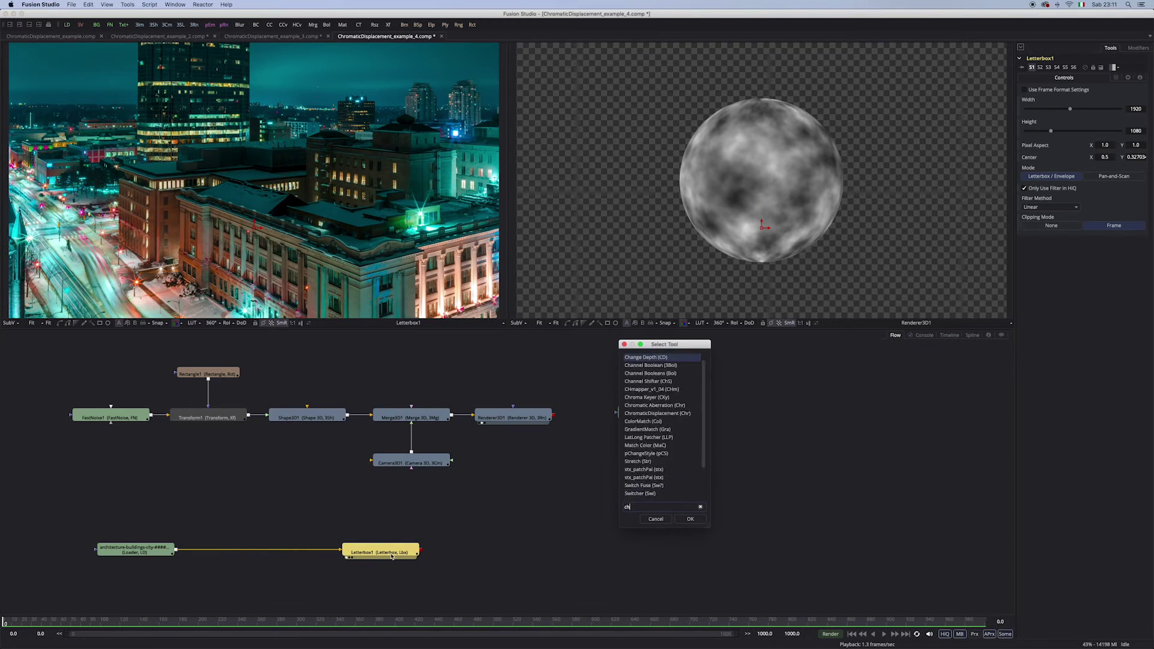
{"action": "type", "text": "r"}
{"action": "key", "text": "Down"}
{"action": "key", "text": "Down"}
{"action": "key", "text": "Down"}
{"action": "key", "text": "Up"}
{"action": "key", "text": "Return"}
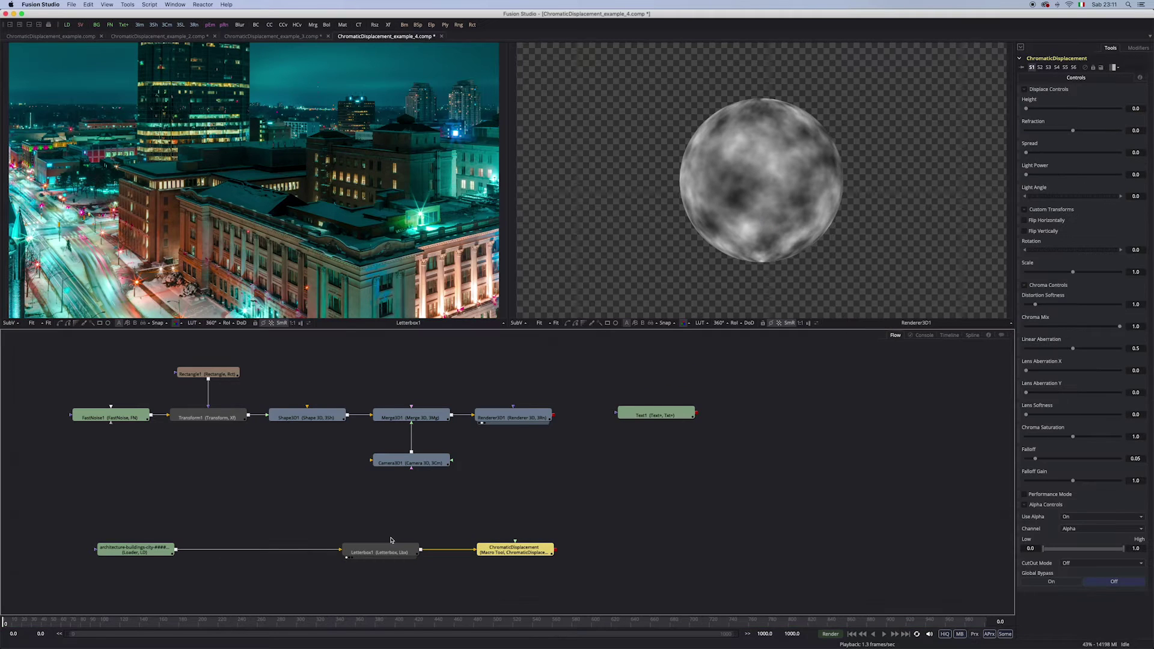
{"action": "left_click_drag", "start_coordinate": [135, 550], "coordinate": [188, 550]}
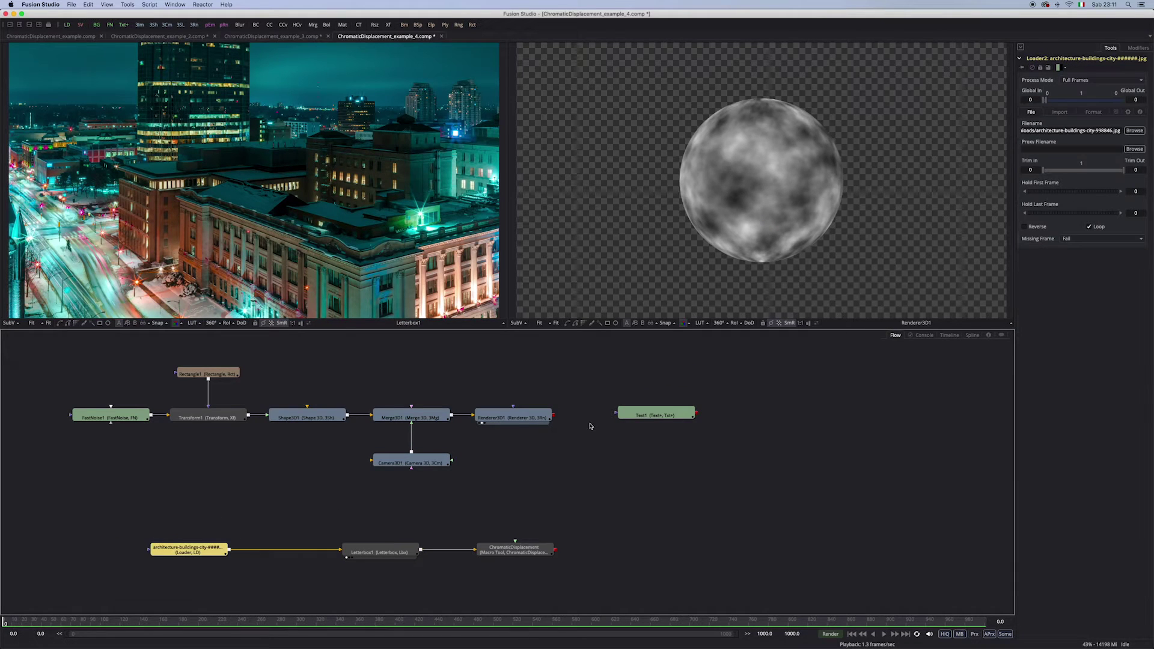
Connect Renderer3D1 to the ChromaticDisplacement node as its displacement source and display the displaced city in the second viewer.
{"action": "left_click_drag", "start_coordinate": [554, 418], "coordinate": [721, 283]}
{"action": "left_click", "coordinate": [541, 549]}
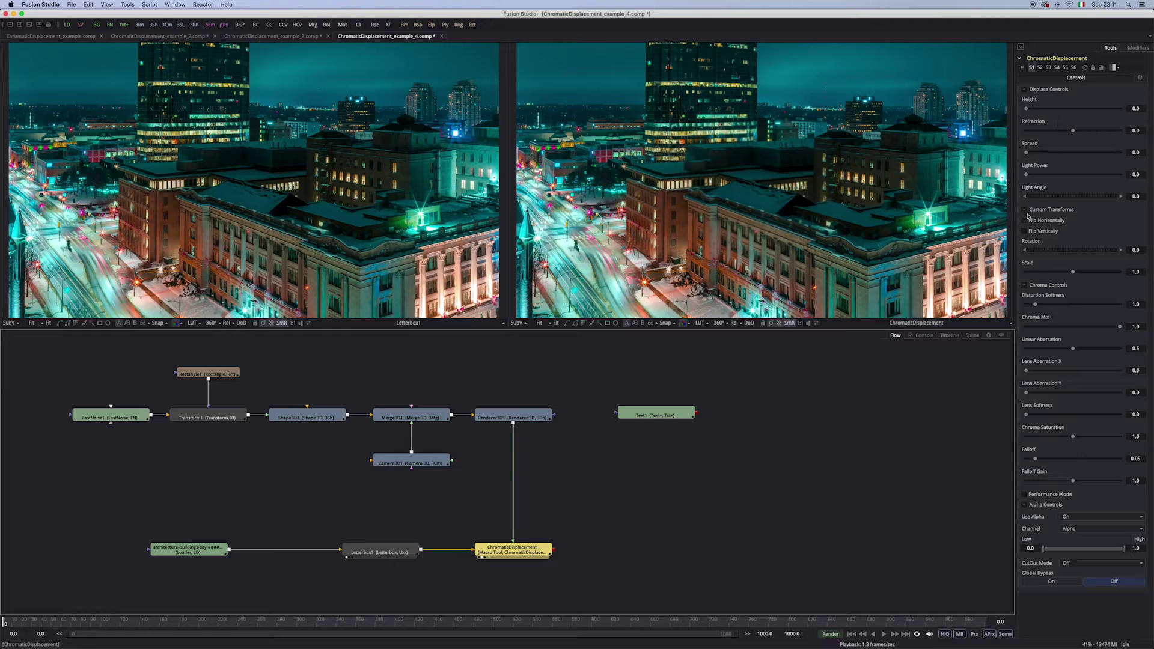
Collapse ChromaticDisplacement's Custom Transforms, Chroma and Alpha groups, and set Height to 27.4, Refraction to 0.496 and Spread to 2.393.
{"action": "left_click", "coordinate": [1028, 211]}
{"action": "left_click", "coordinate": [1025, 221]}
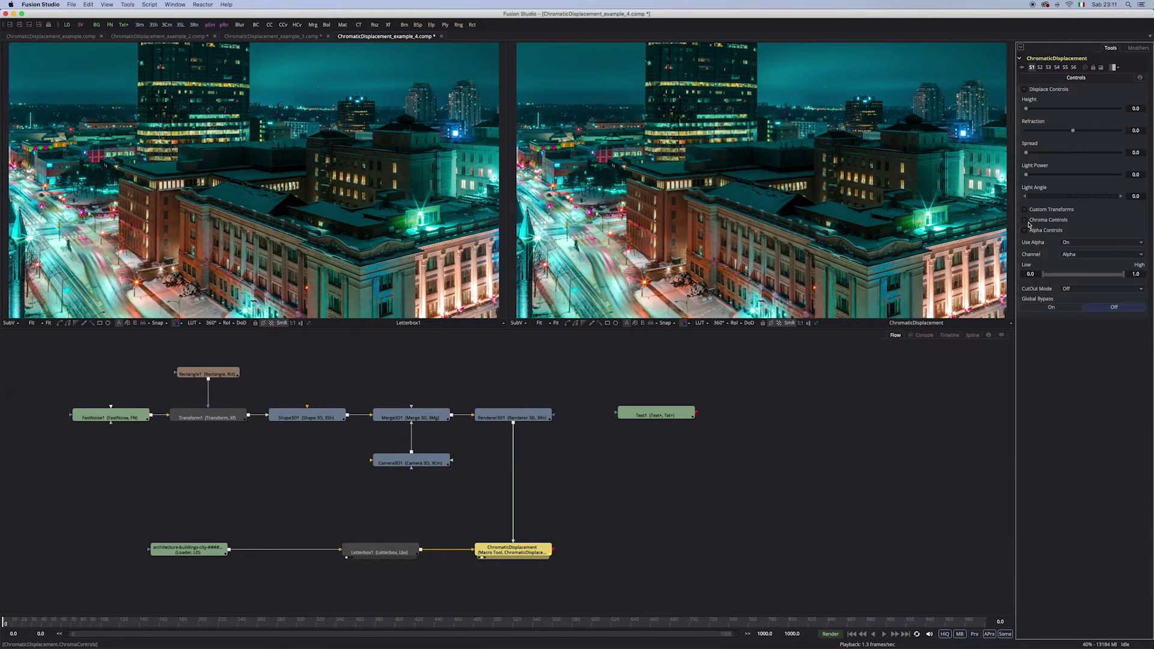
{"action": "left_click", "coordinate": [1025, 232]}
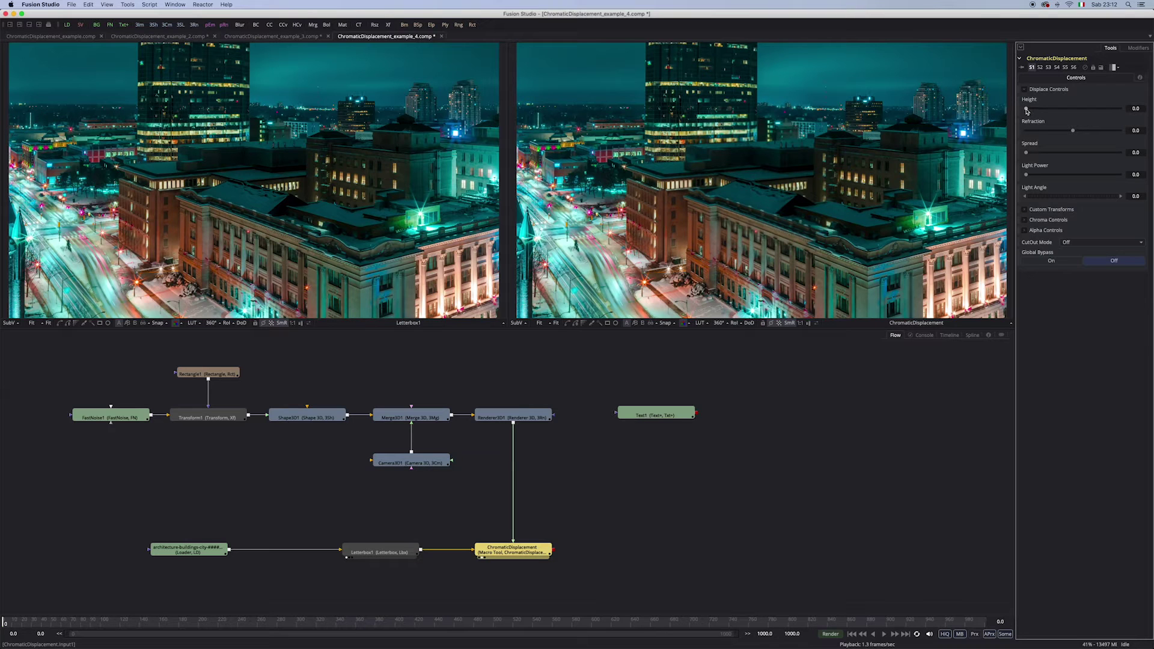
{"action": "left_click_drag", "start_coordinate": [1026, 110], "coordinate": [1087, 132]}
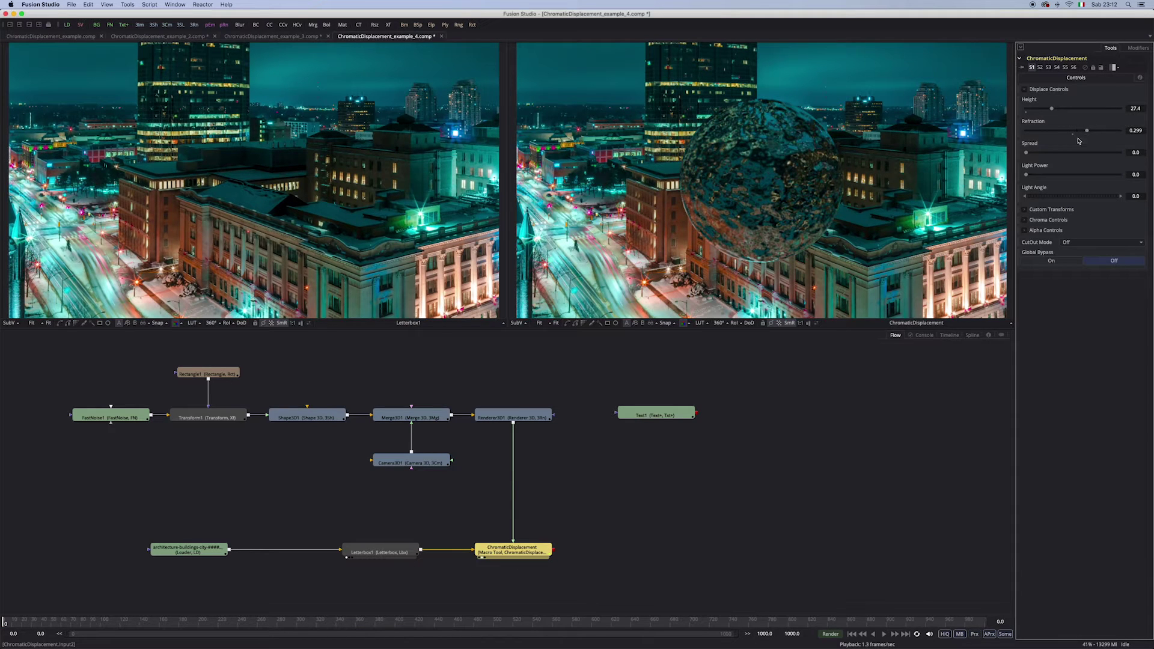
{"action": "left_click_drag", "start_coordinate": [1028, 154], "coordinate": [1099, 131]}
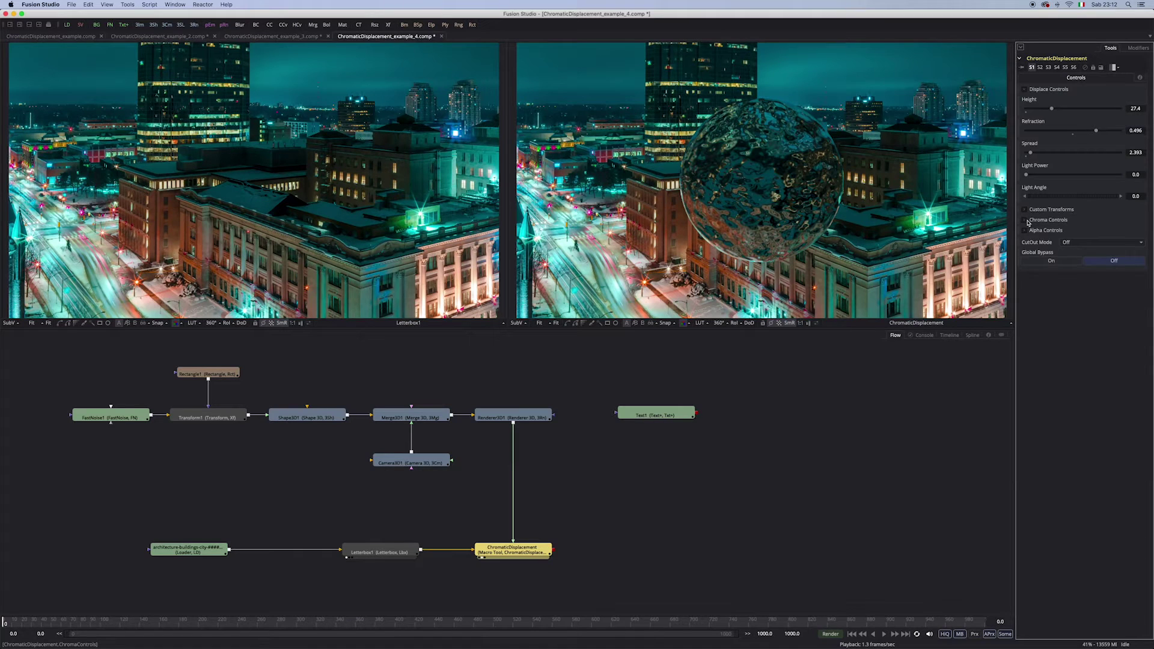
Expand the Chroma Controls and set Distortion Softness to 2.61 and Lens Aberration X and Y to 0.05.
{"action": "left_click", "coordinate": [1028, 221]}
{"action": "left_click_drag", "start_coordinate": [1035, 239], "coordinate": [1051, 239]}
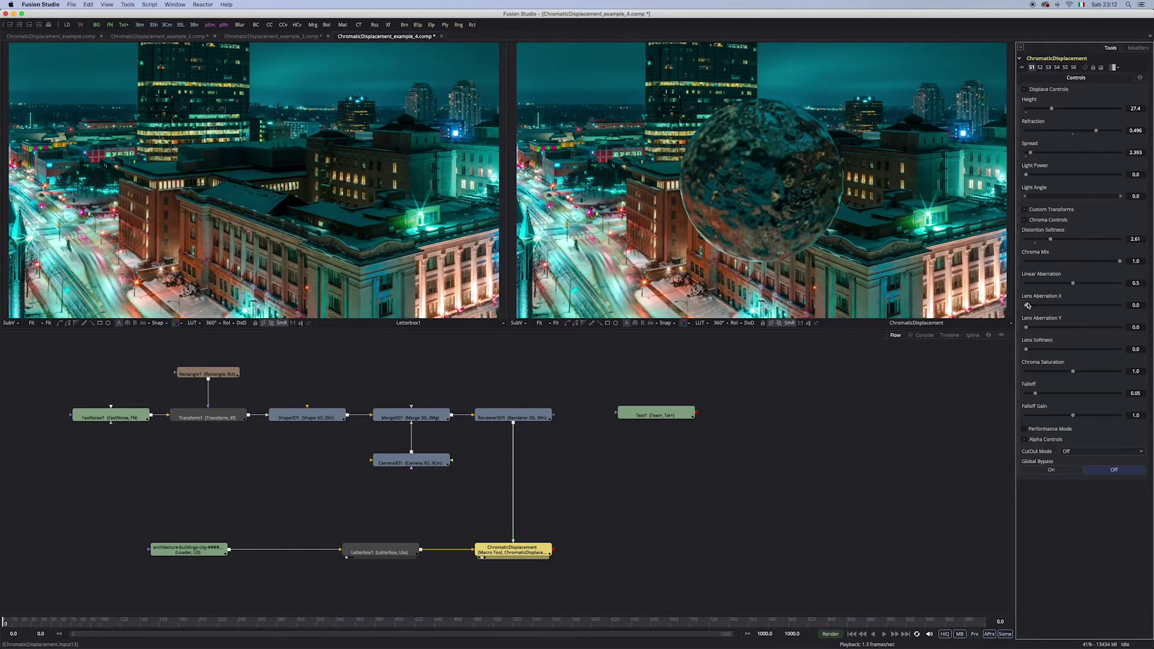
{"action": "left_click_drag", "start_coordinate": [1027, 305], "coordinate": [1119, 306]}
{"action": "left_click_drag", "start_coordinate": [1027, 327], "coordinate": [1119, 327]}
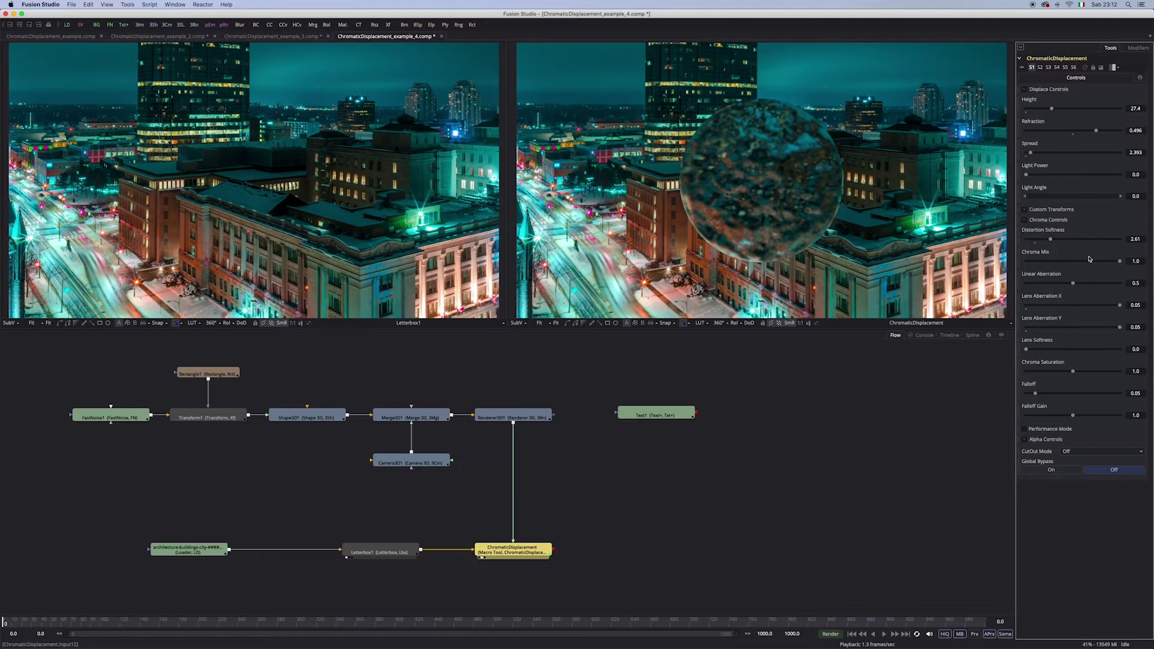
Rotate the Shape3D1 sphere about its Y axis to 27.7 degrees.
{"action": "left_click", "coordinate": [337, 416]}
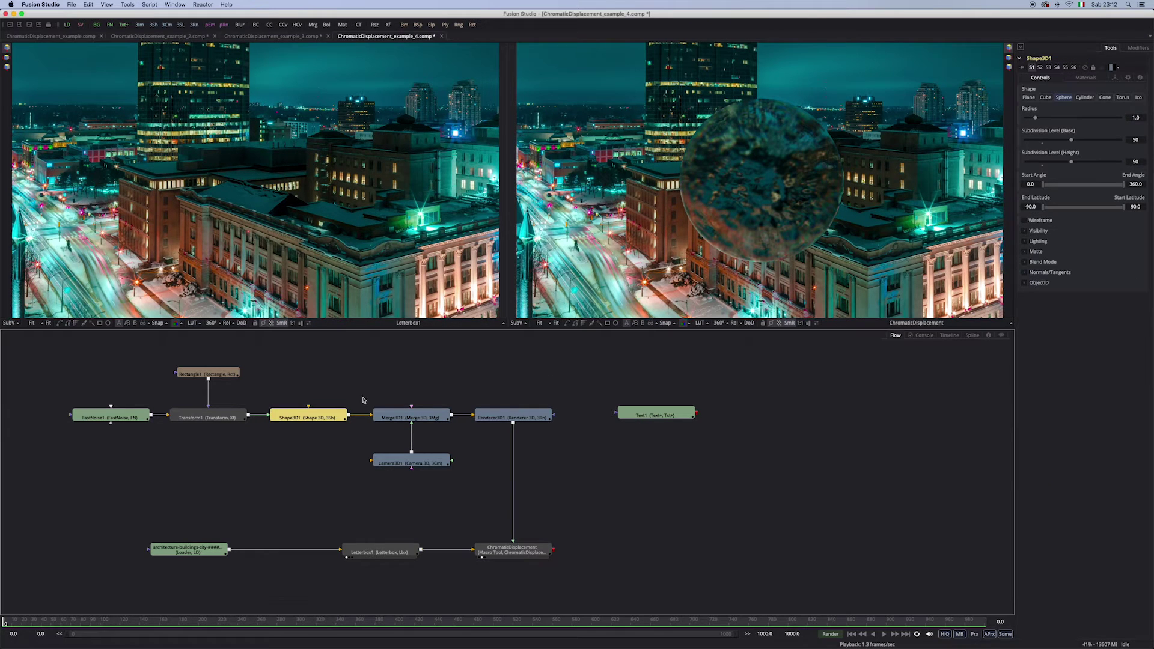
{"action": "left_click", "coordinate": [1112, 79]}
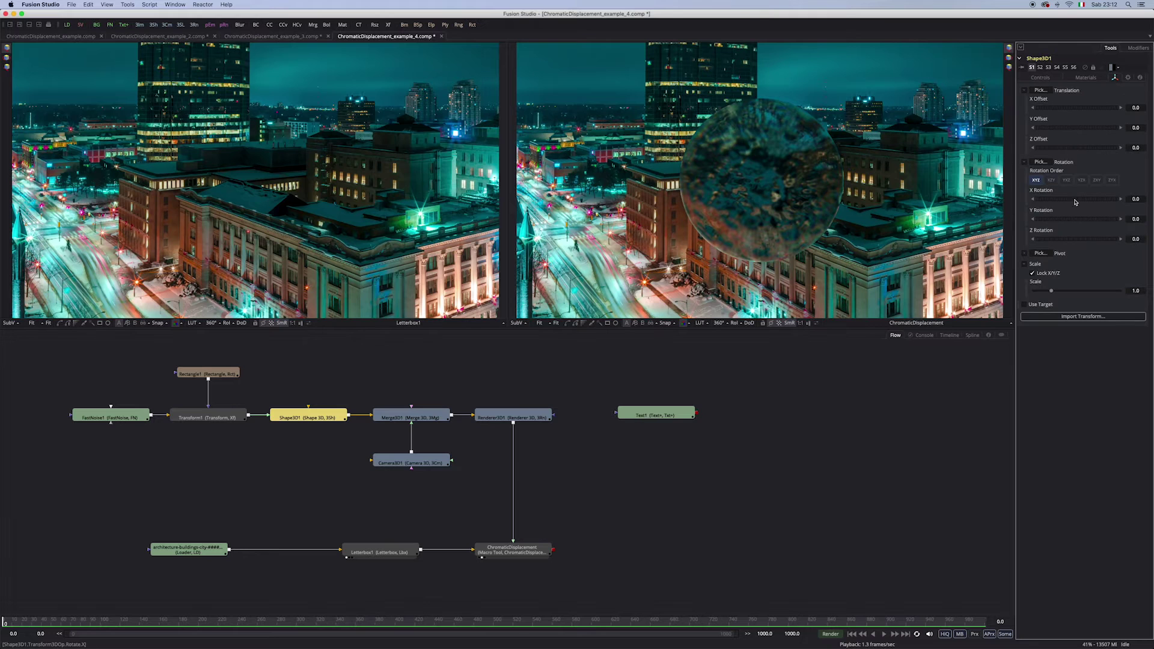
{"action": "left_click_drag", "start_coordinate": [1068, 223], "coordinate": [1076, 224]}
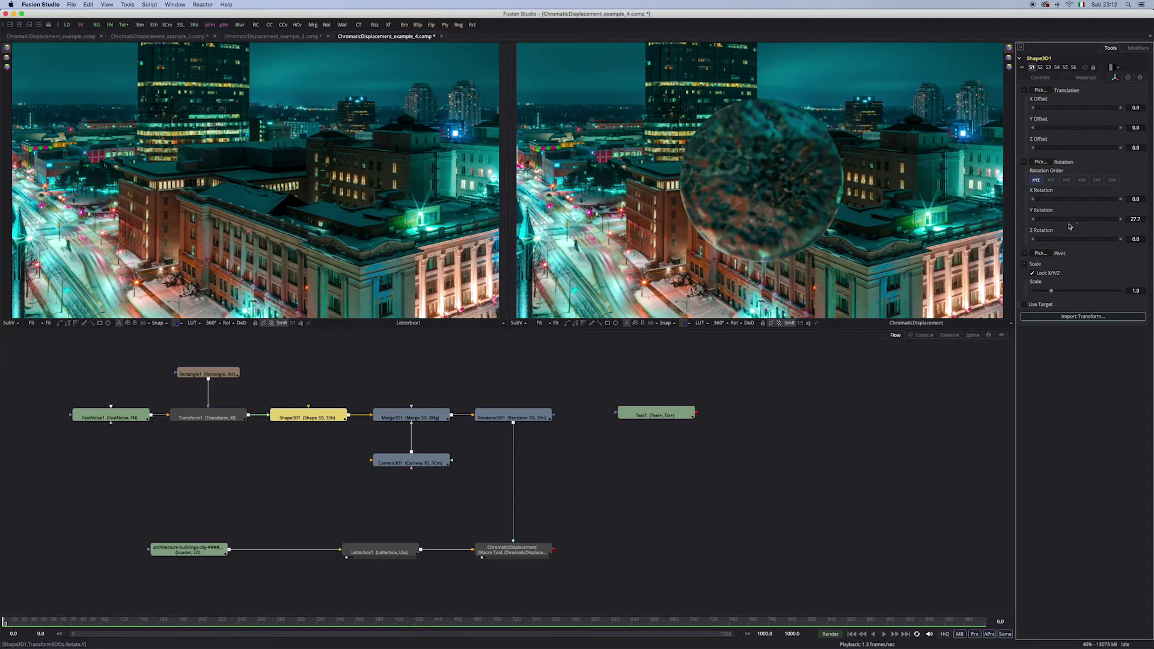
Delete the whole noise sphere branch and connect Text1 to ChromaticDisplacement in its place, positioned above that node.
{"action": "left_click_drag", "start_coordinate": [78, 371], "coordinate": [559, 481]}
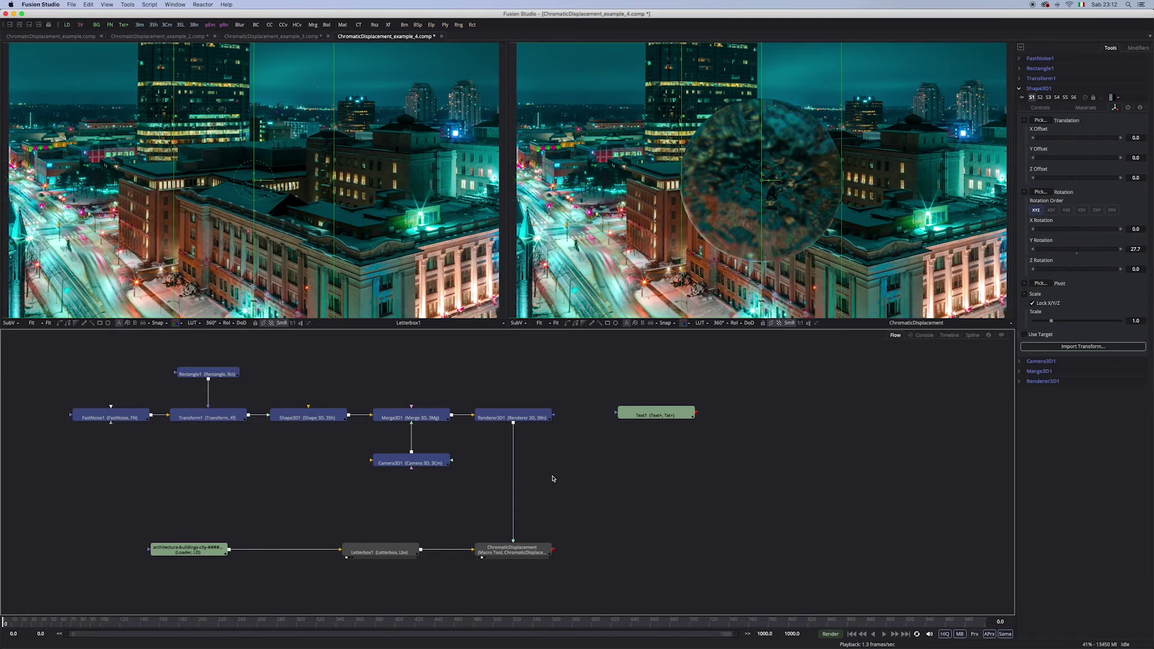
{"action": "key", "text": "Delete"}
{"action": "left_click_drag", "start_coordinate": [656, 415], "coordinate": [519, 541]}
{"action": "left_click_drag", "start_coordinate": [489, 438], "coordinate": [517, 445]}
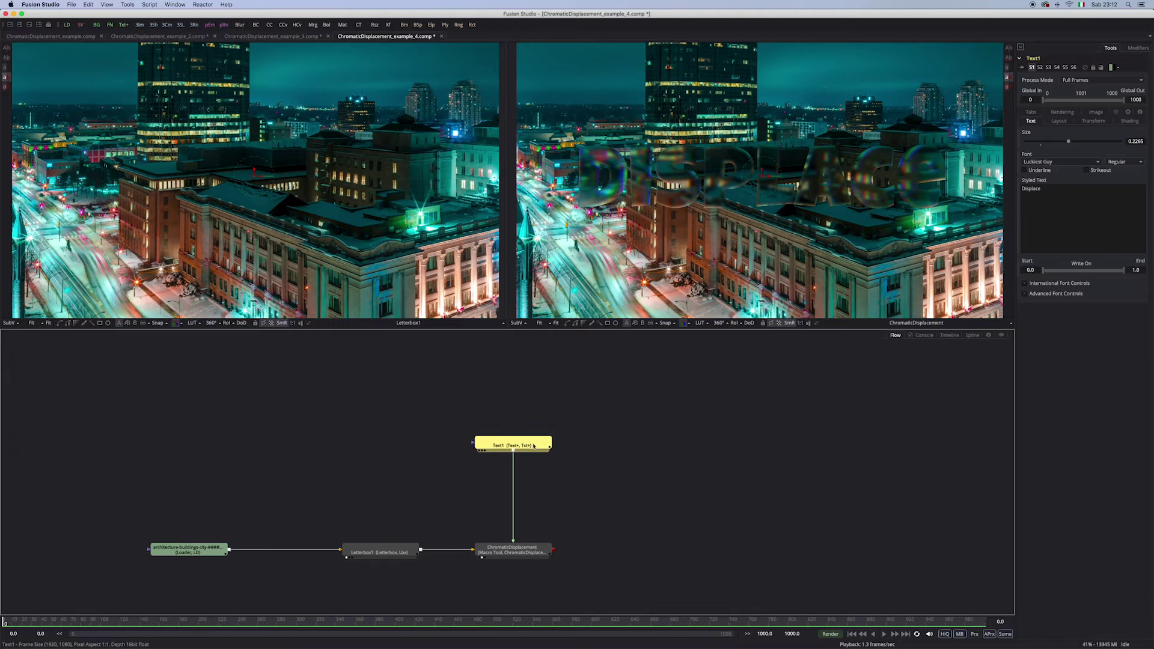
Set ChromaticDisplacement's Distortion Softness and both Lens Aberrations to 0, Height to 61.5, Refraction to 0.41 and Spread to 4.7.
{"action": "left_click", "coordinate": [513, 549]}
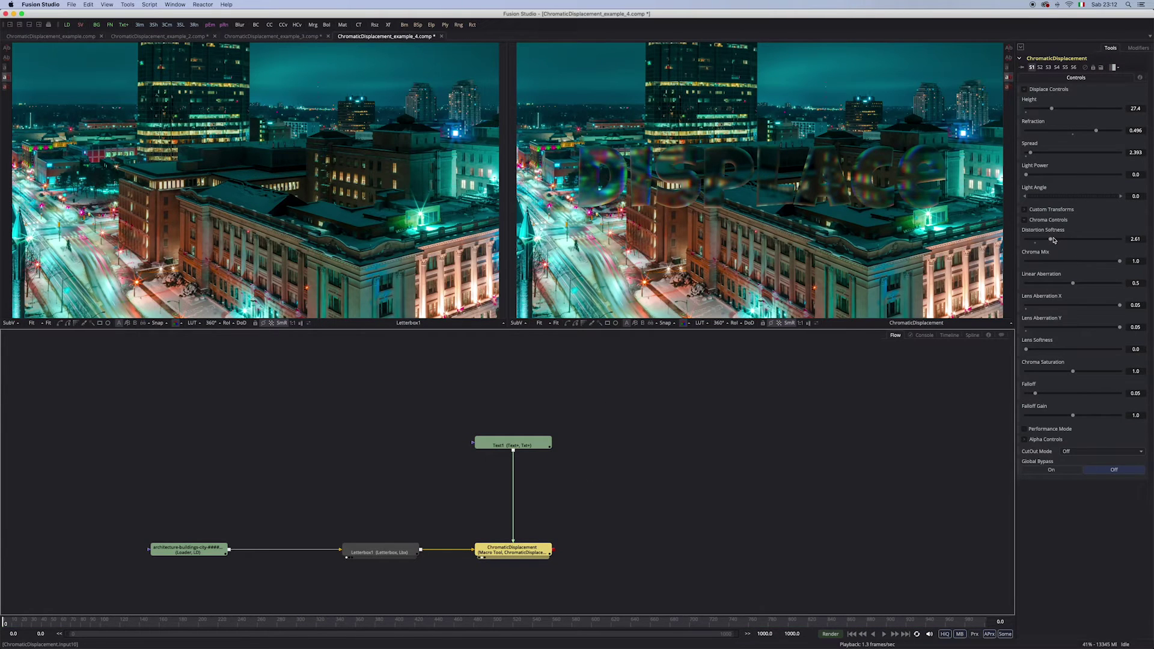
{"action": "left_click", "coordinate": [1029, 329]}
{"action": "left_click_drag", "start_coordinate": [1051, 109], "coordinate": [1092, 131]}
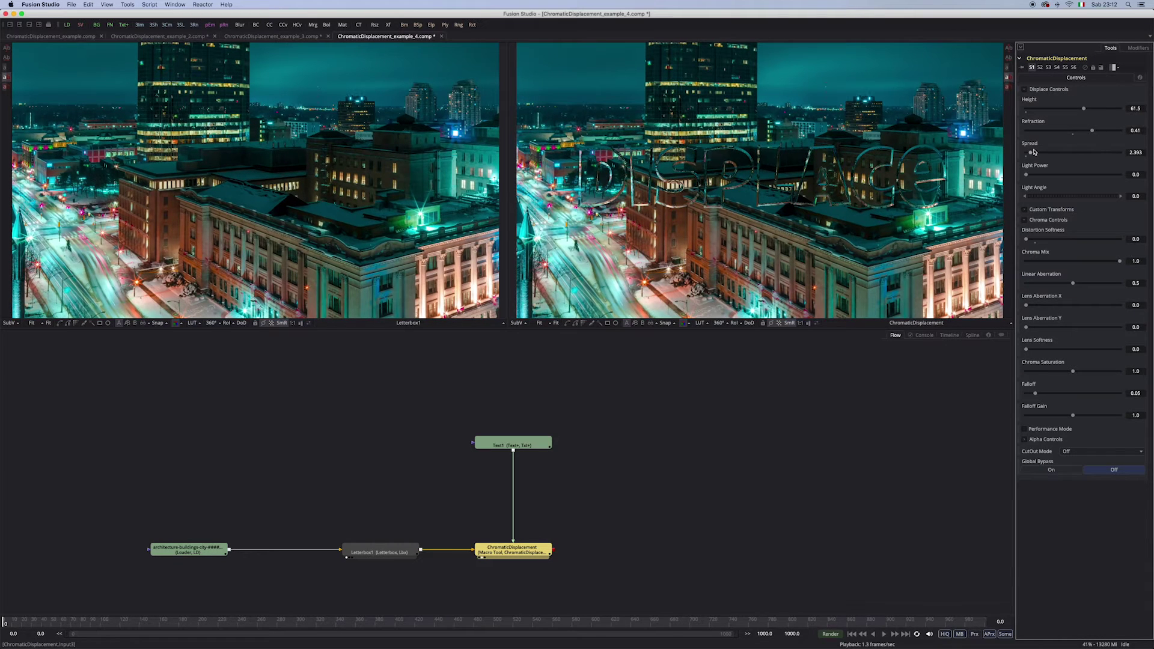
{"action": "left_click_drag", "start_coordinate": [1034, 152], "coordinate": [1035, 153]}
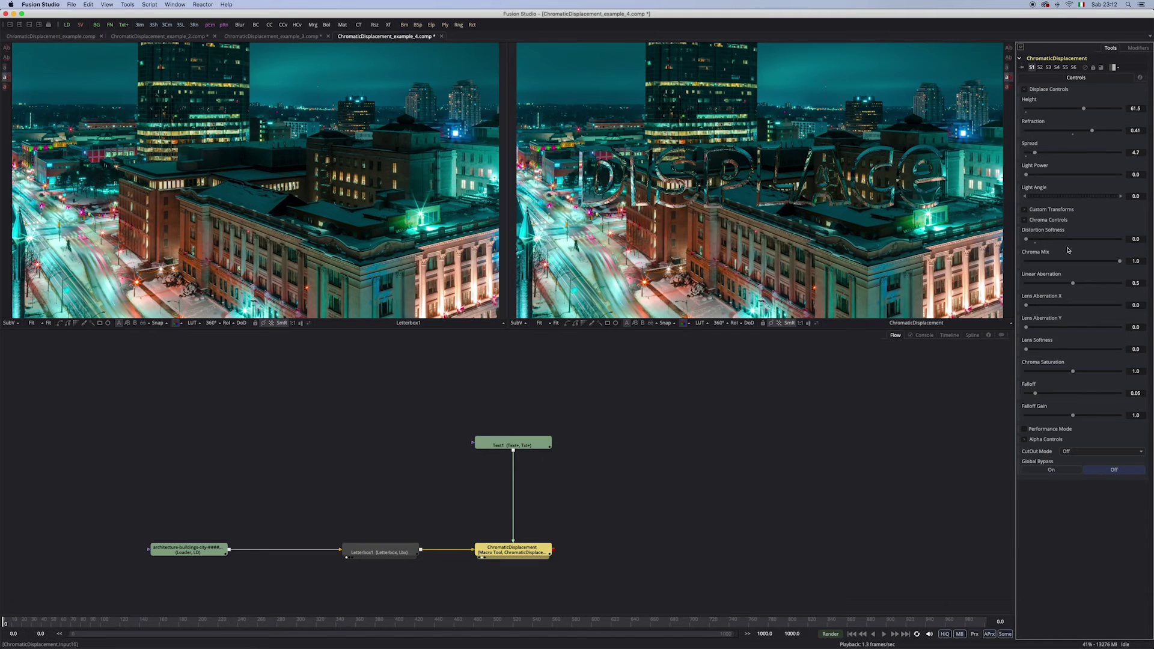
Expand the Alpha Controls, inspect Text1 on its own in the second viewer, and return to the ChromaticDisplacement output and settings.
{"action": "left_click", "coordinate": [1025, 439]}
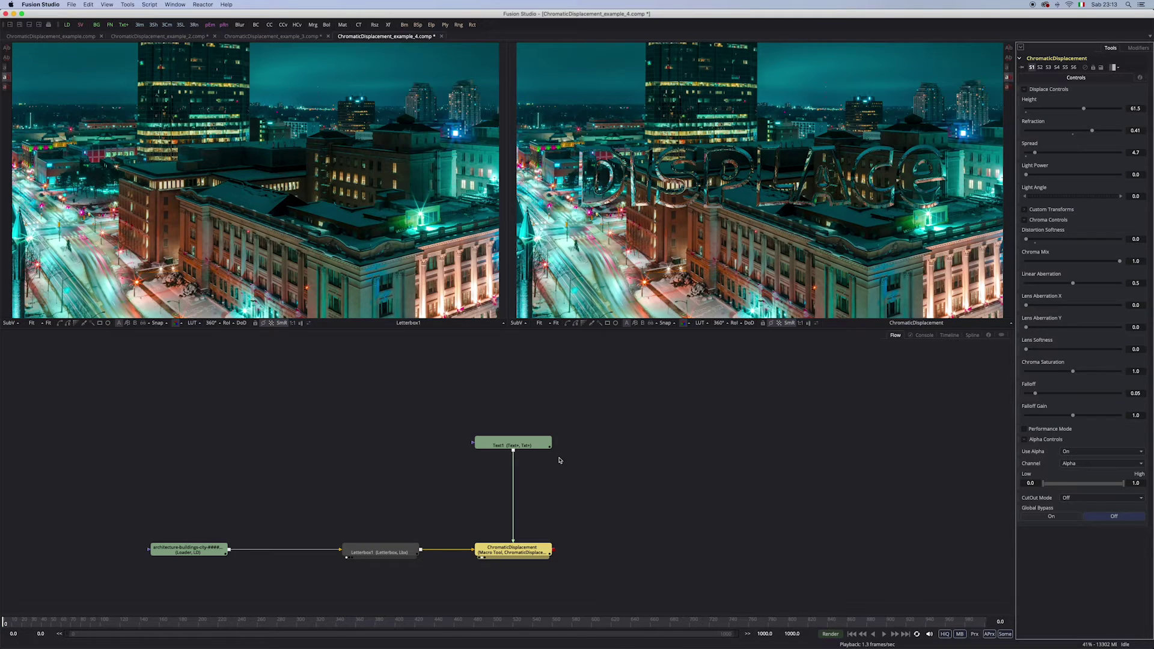
{"action": "left_click", "coordinate": [526, 448]}
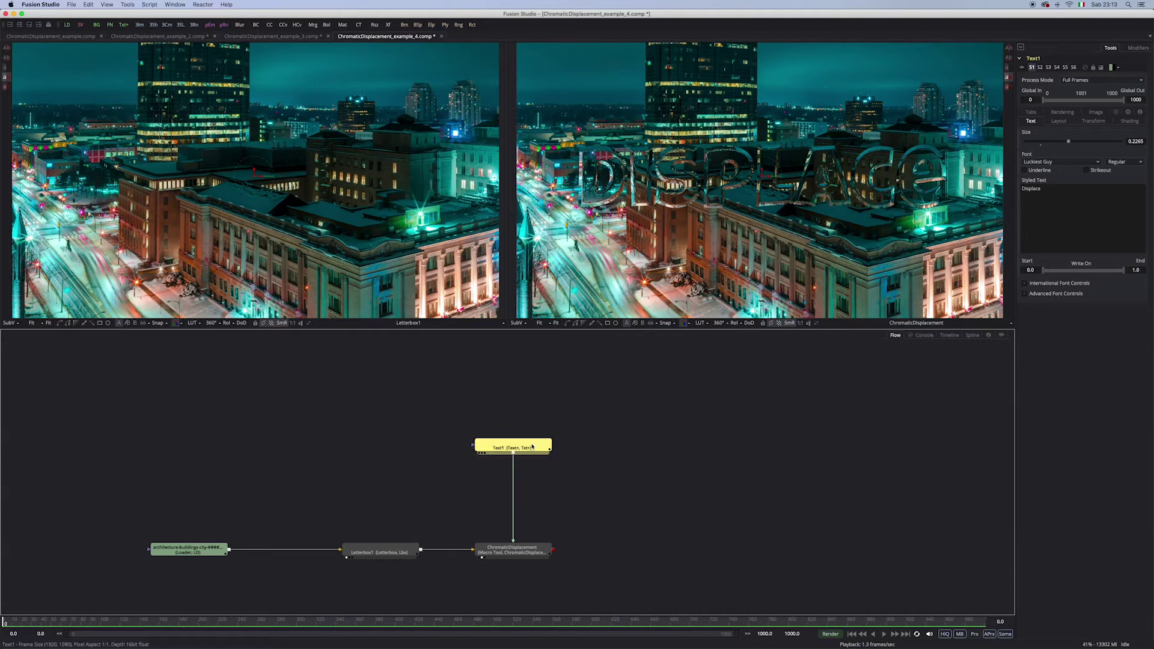
{"action": "left_click_drag", "start_coordinate": [532, 448], "coordinate": [704, 252]}
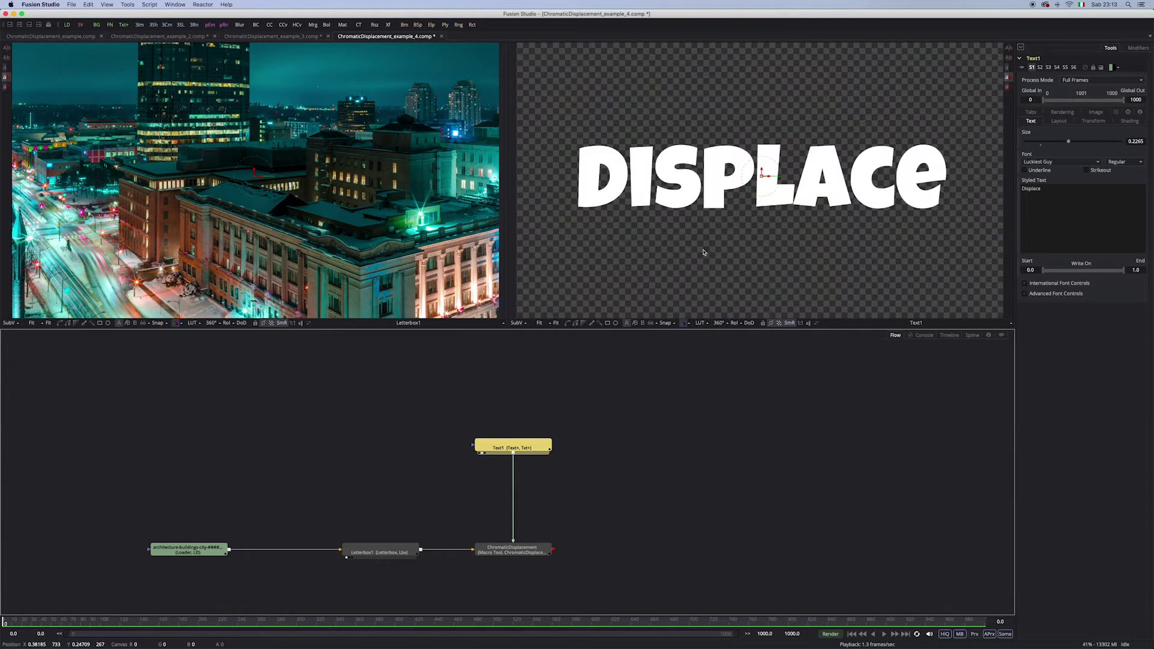
{"action": "key", "text": "2"}
{"action": "left_click", "coordinate": [533, 551]}
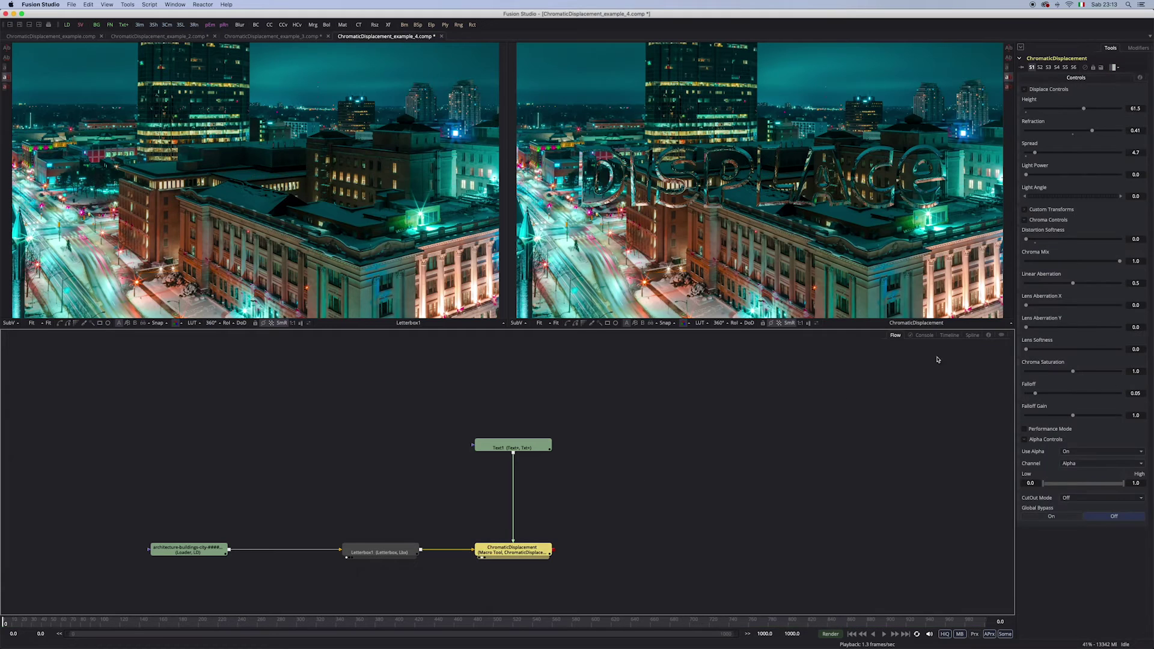
Review ChromaticDisplacement's alpha Channel choices, keeping Alpha, and set CutOut Mode to On.
{"action": "left_click", "coordinate": [1076, 465]}
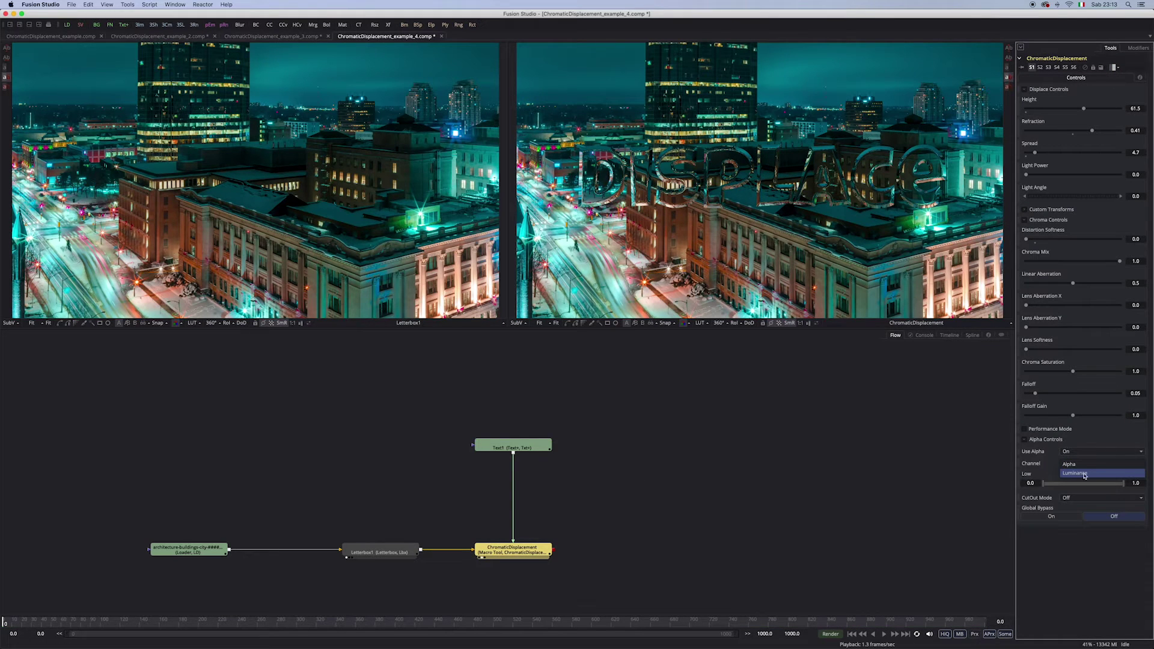
{"action": "left_click", "coordinate": [1041, 467]}
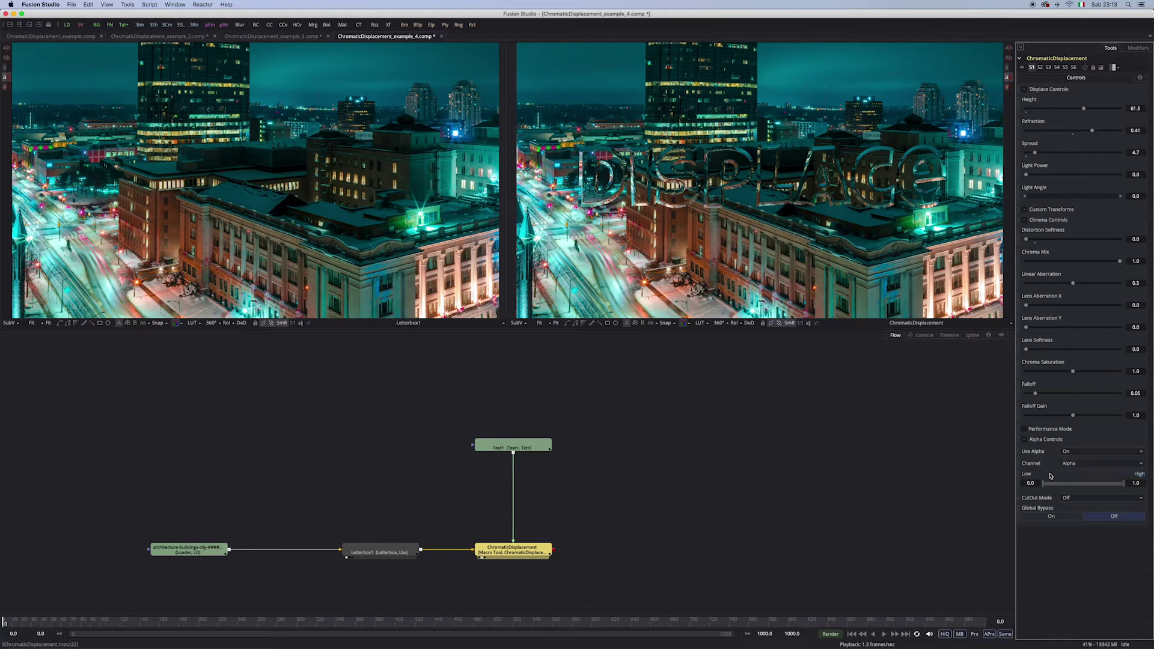
{"action": "left_click", "coordinate": [1076, 502]}
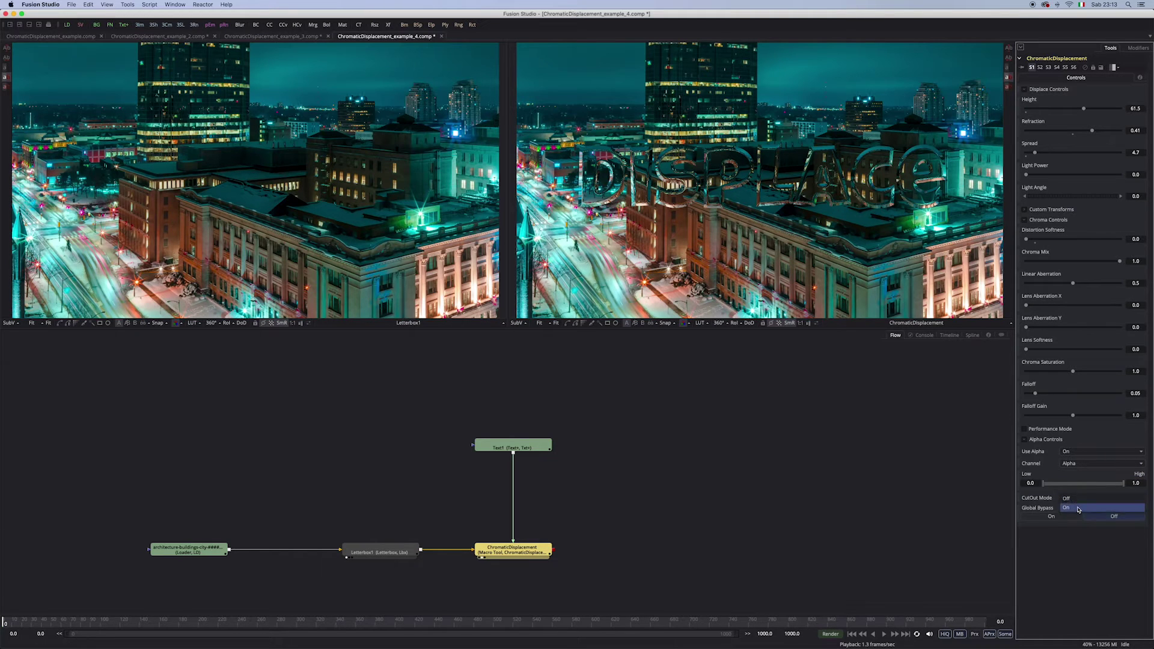
{"action": "left_click", "coordinate": [1078, 510]}
Move ChromaticDisplacement up beneath Text1 and shift Letterbox1 and its image loader further left in the flow.
{"action": "left_click_drag", "start_coordinate": [530, 550], "coordinate": [530, 481]}
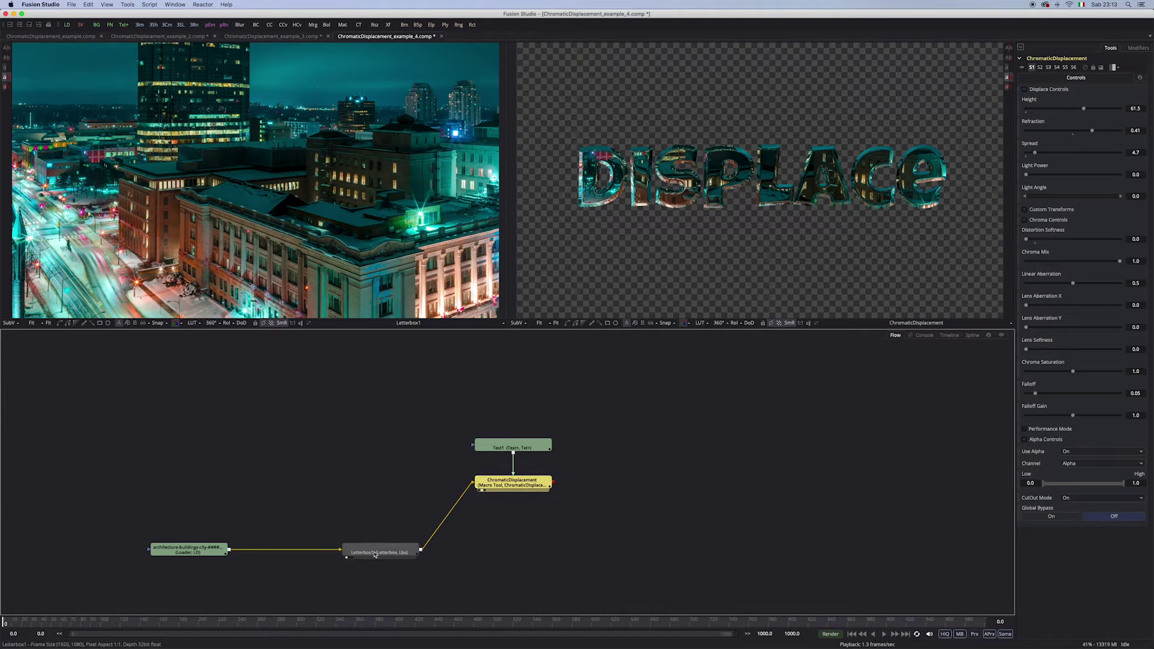
{"action": "left_click_drag", "start_coordinate": [375, 554], "coordinate": [310, 553]}
{"action": "left_click_drag", "start_coordinate": [188, 518], "coordinate": [298, 556]}
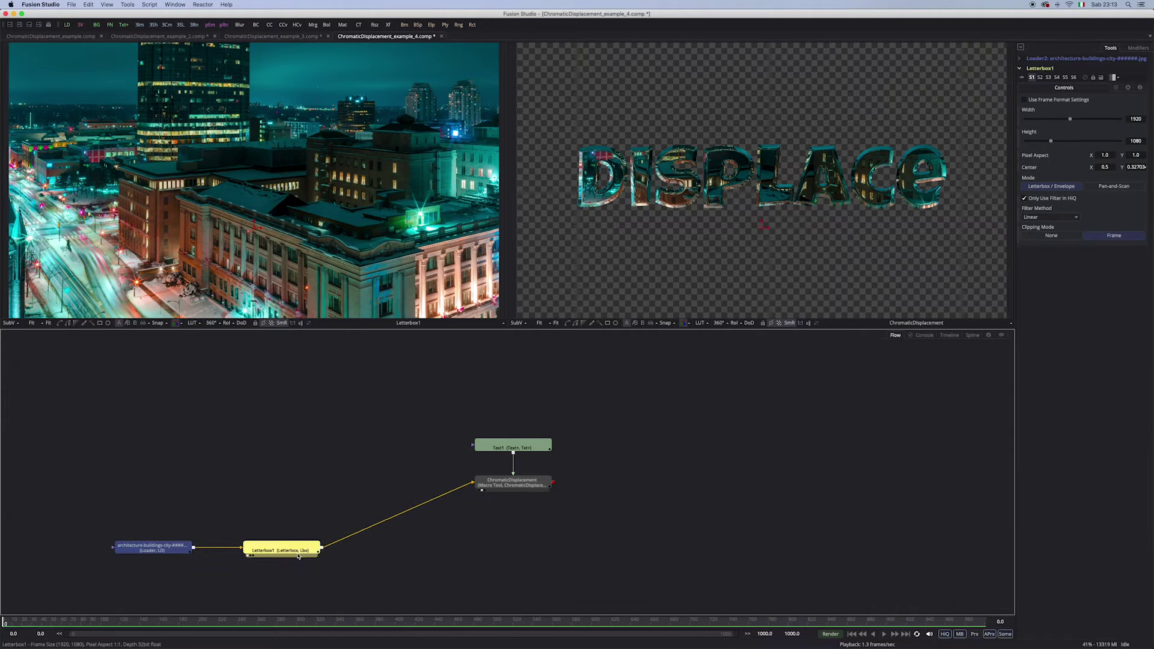
Insert a Blur node between Letterbox1 and ChromaticDisplacement, placed level with ChromaticDisplacement, and set its Blur Size to 12.8.
{"action": "left_click", "coordinate": [330, 568]}
{"action": "key", "text": "shift+space"}
{"action": "type", "text": "chr"}
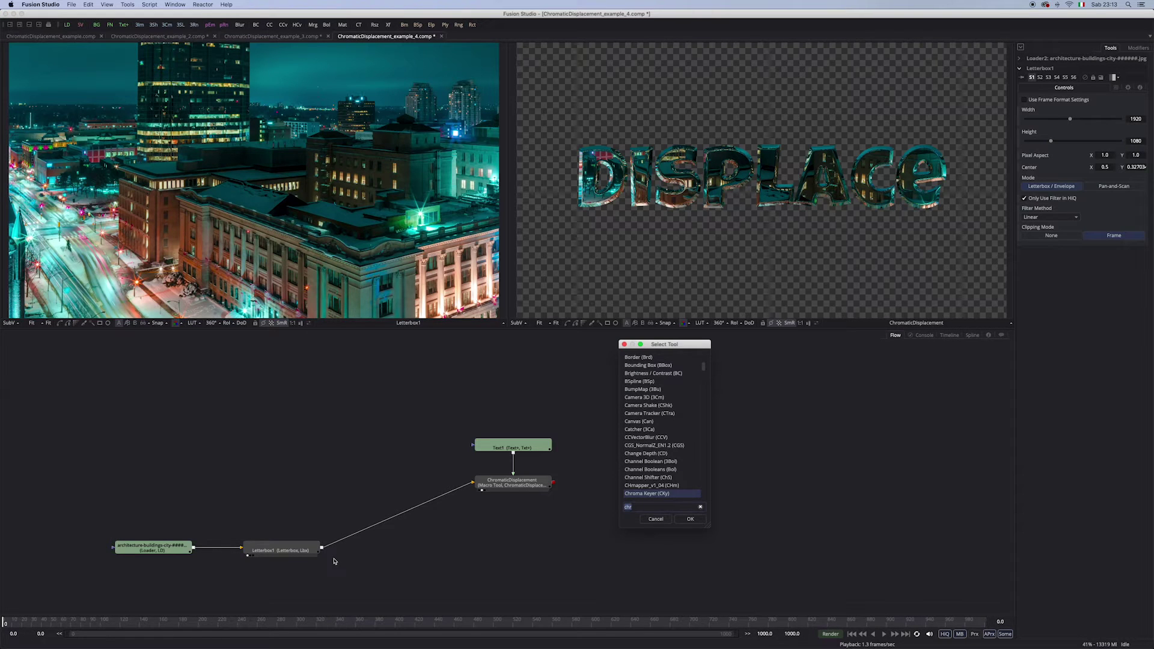
{"action": "key", "text": "BackSpace"}
{"action": "key", "text": "BackSpace"}
{"action": "key", "text": "BackSpace"}
{"action": "type", "text": "bl"}
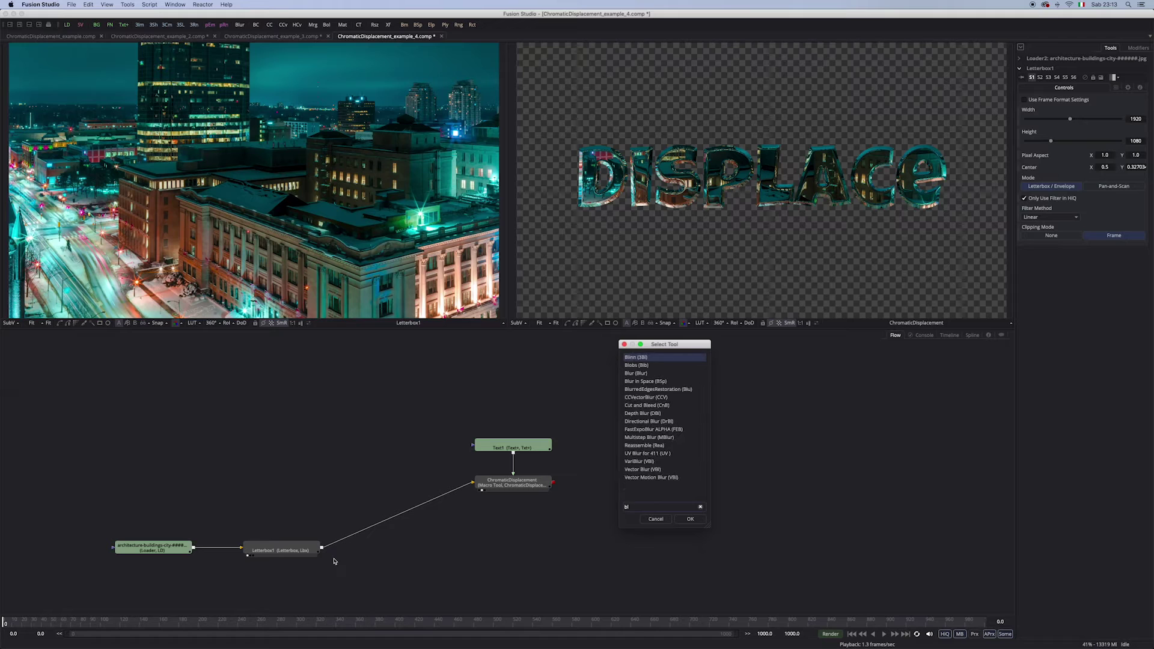
{"action": "key", "text": "Down"}
{"action": "key", "text": "Down"}
{"action": "key", "text": "Return"}
{"action": "left_click_drag", "start_coordinate": [335, 568], "coordinate": [434, 484]}
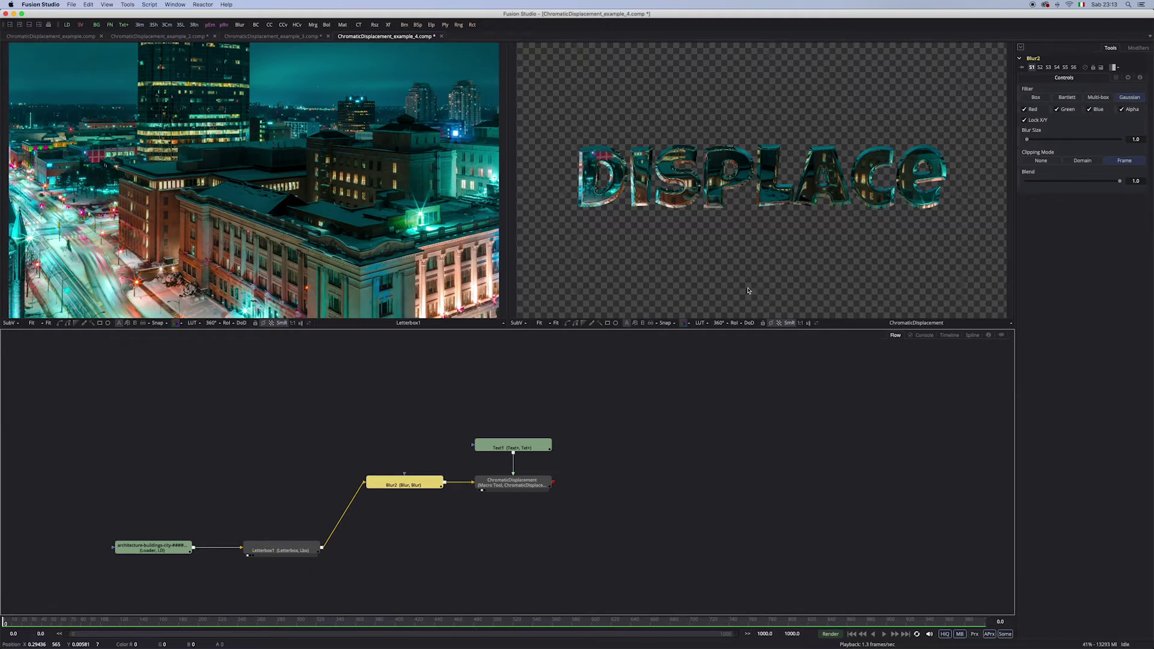
{"action": "left_click_drag", "start_coordinate": [1026, 139], "coordinate": [1040, 139]}
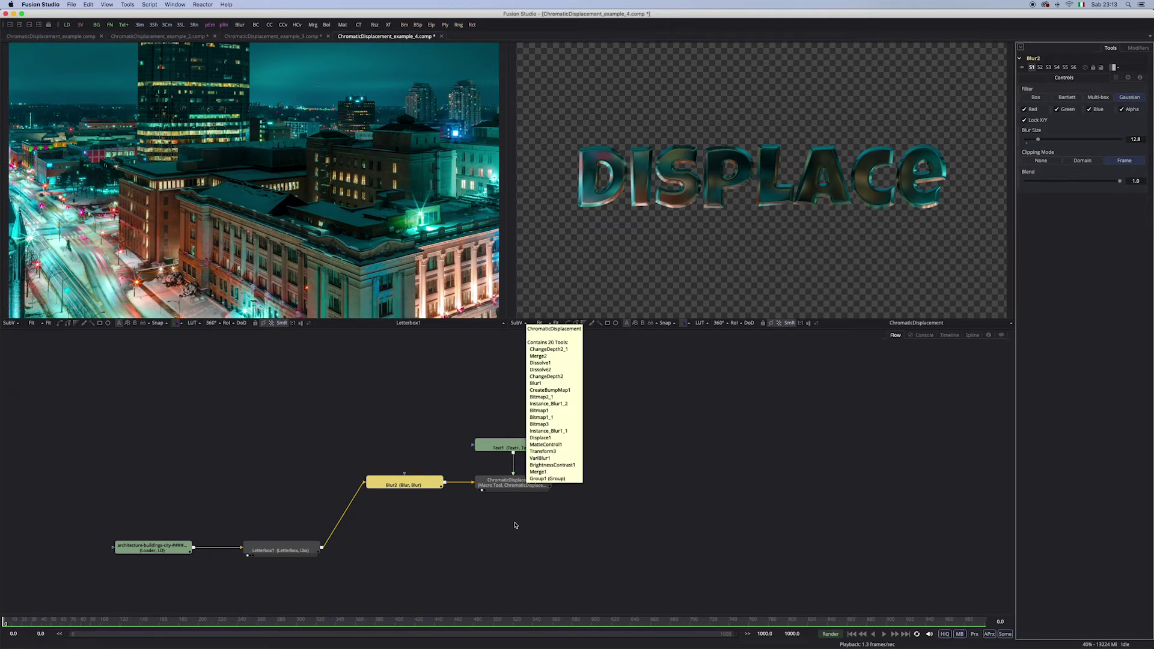
Select ChromaticDisplacement together with Text1 and shift both slightly right in the flow.
{"action": "left_click", "coordinate": [525, 489]}
{"action": "left_click", "coordinate": [525, 487]}
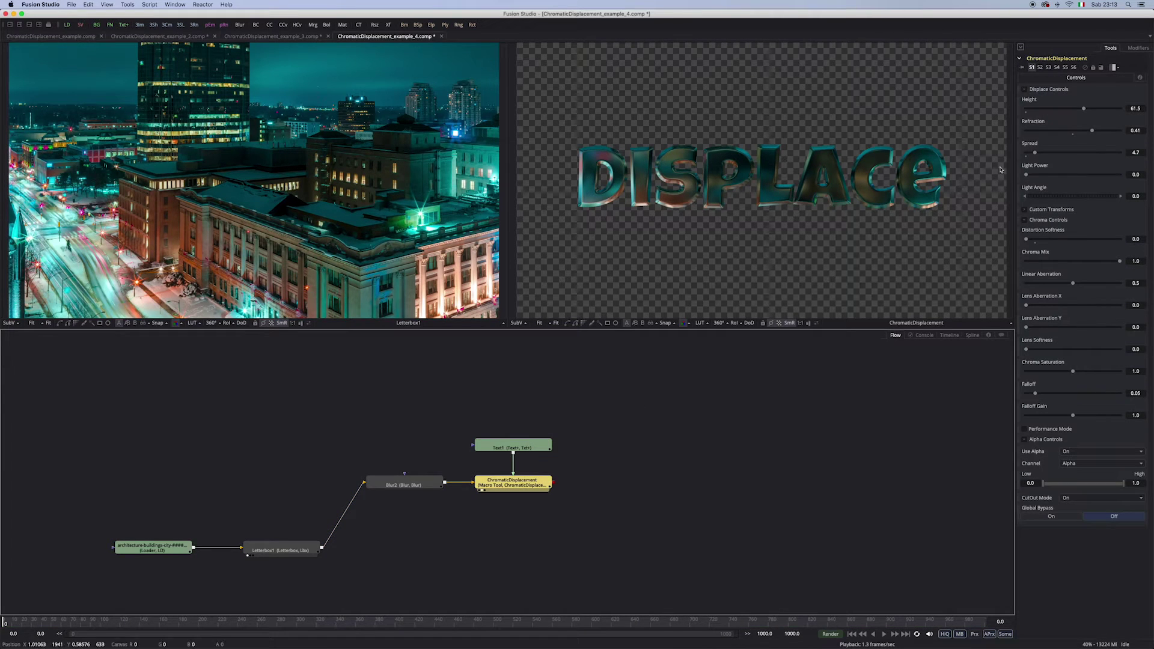
{"action": "left_click_drag", "start_coordinate": [598, 420], "coordinate": [539, 484]}
Add a Defocus node fed by Letterbox1, place it below the Blur node and show it in the second viewer.
{"action": "left_click", "coordinate": [469, 564]}
{"action": "key", "text": "shift+space"}
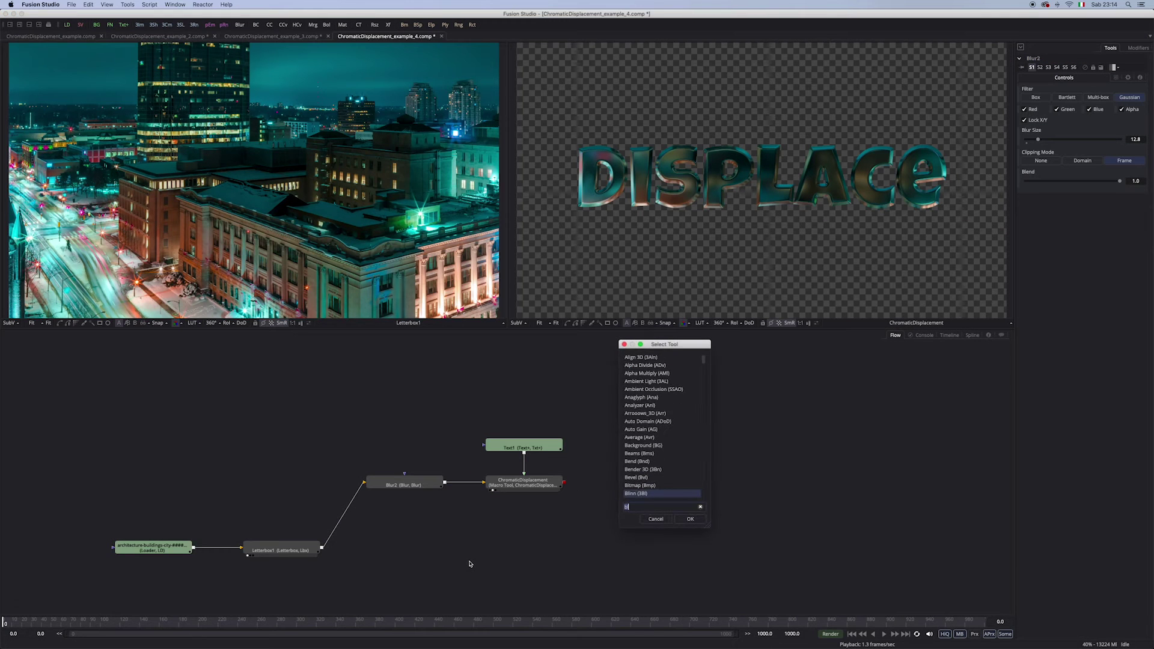
{"action": "key", "text": "BackSpace"}
{"action": "key", "text": "BackSpace"}
{"action": "type", "text": "def"}
{"action": "key", "text": "Down"}
{"action": "key", "text": "Return"}
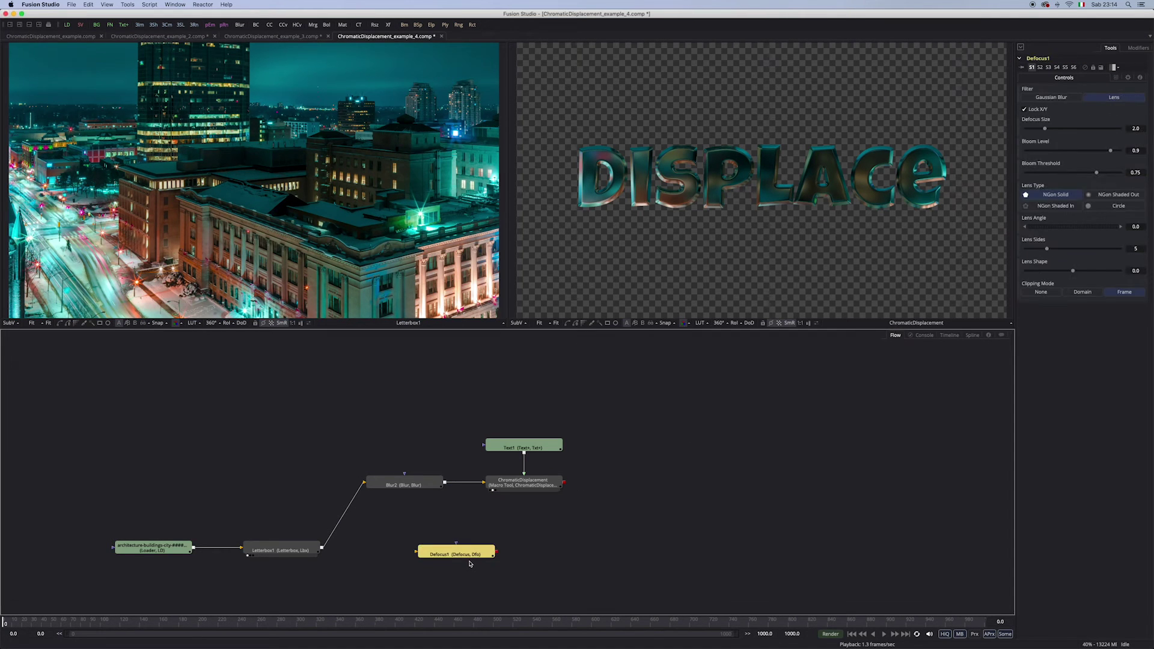
{"action": "left_click_drag", "start_coordinate": [322, 548], "coordinate": [413, 548]}
{"action": "key", "text": "2"}
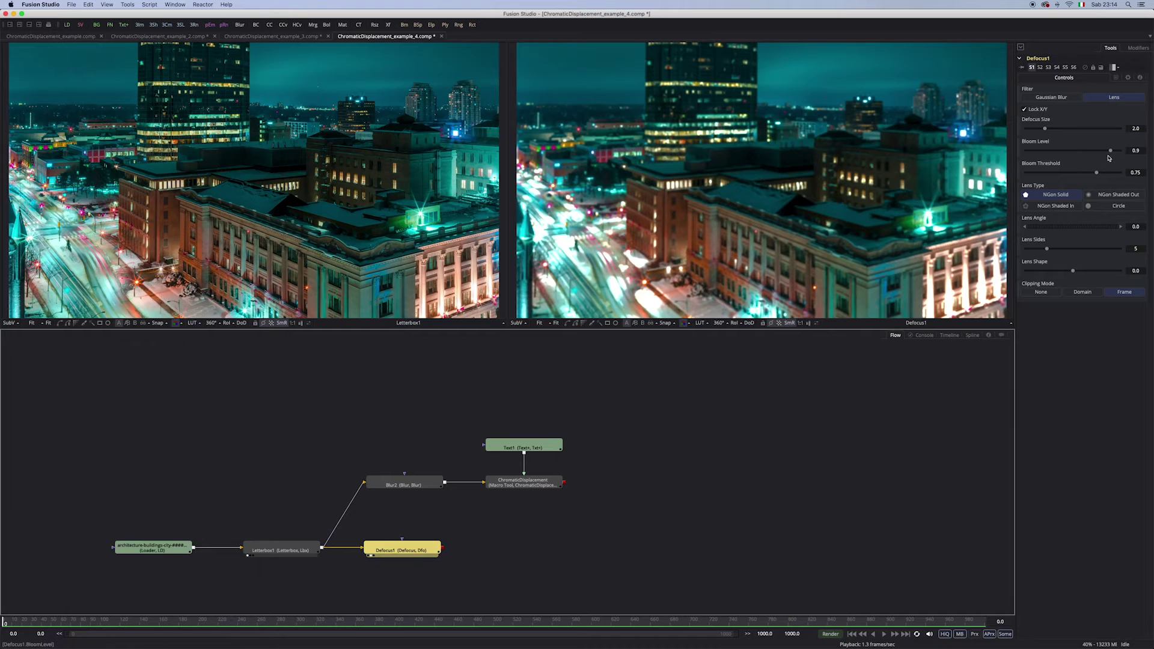
Set Defocus1's Bloom Level and Bloom Threshold to 0 and its Defocus Size to 15.
{"action": "left_click_drag", "start_coordinate": [1110, 151], "coordinate": [1026, 151]}
{"action": "left_click_drag", "start_coordinate": [1097, 172], "coordinate": [1025, 172]}
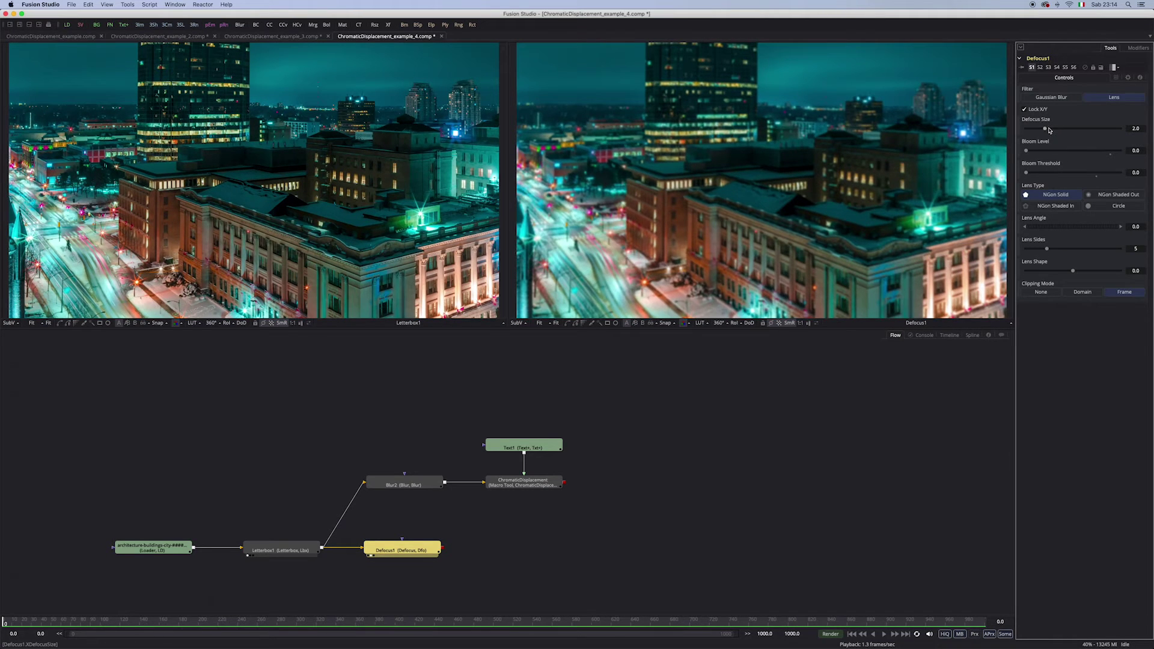
{"action": "left_click_drag", "start_coordinate": [1047, 129], "coordinate": [1103, 127]}
{"action": "type", "text": "15"}
{"action": "key", "text": "Tab"}
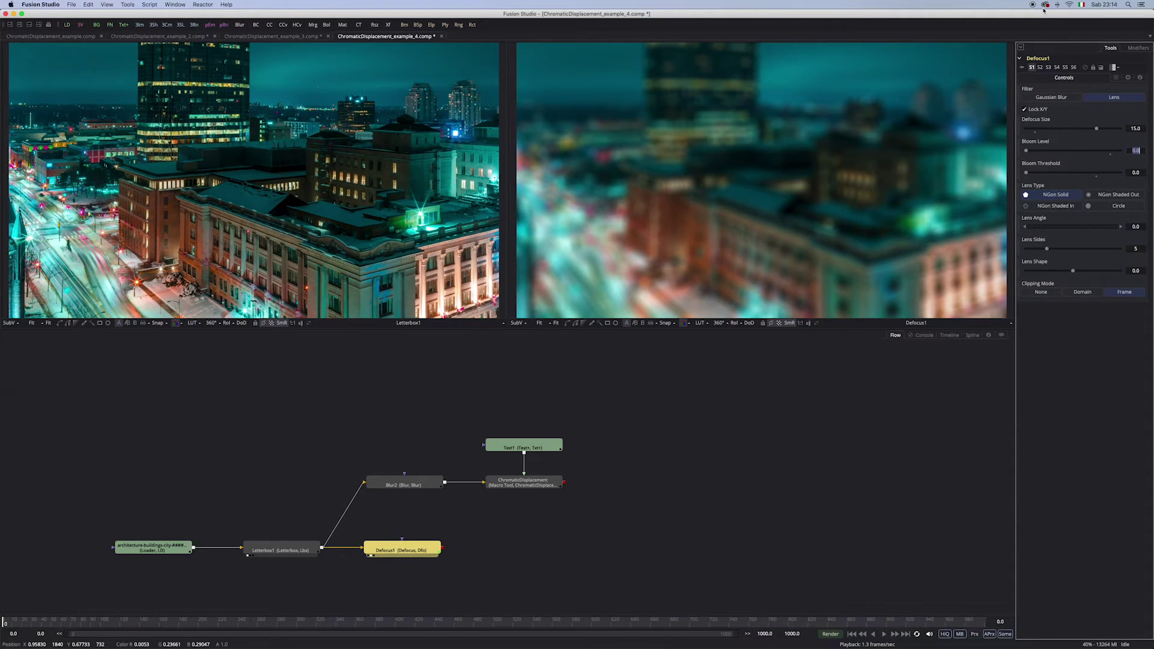
Merge the ChromaticDisplacement output over Defocus1, show the merge in the second viewer and move Text1 slightly higher in the flow.
{"action": "left_click_drag", "start_coordinate": [564, 483], "coordinate": [444, 550]}
{"action": "left_click_drag", "start_coordinate": [529, 549], "coordinate": [812, 225]}
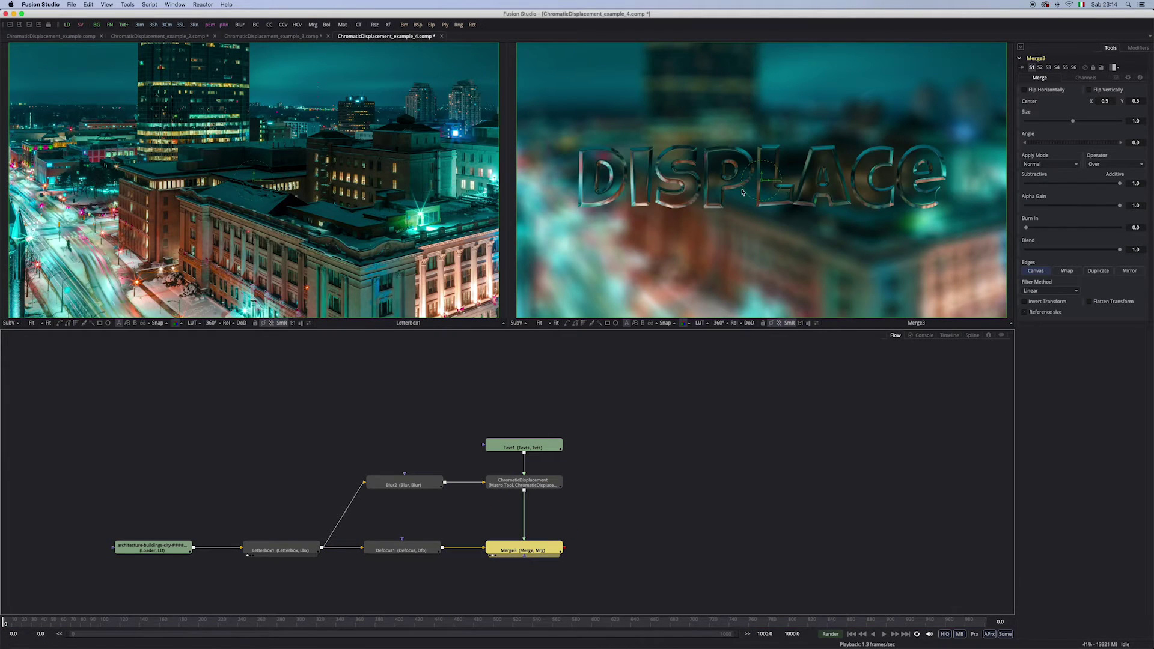
{"action": "left_click", "coordinate": [812, 225]}
{"action": "scroll", "coordinate": [812, 225], "scroll_direction": "left", "scroll_amount": 1}
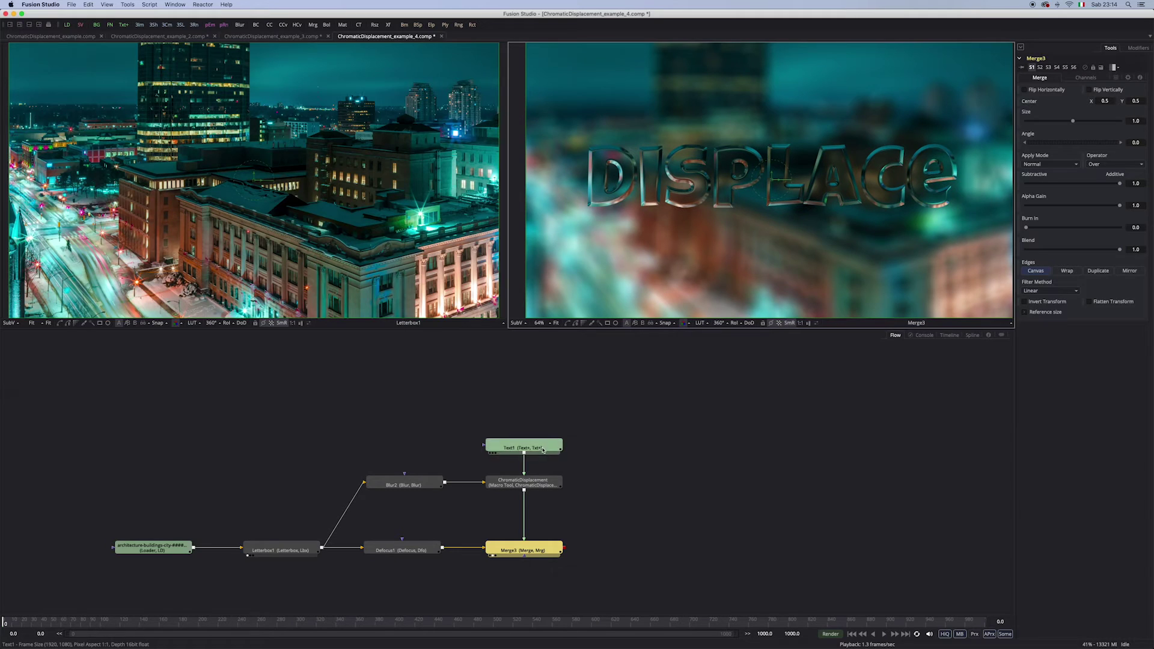
{"action": "left_click_drag", "start_coordinate": [543, 450], "coordinate": [543, 431]}
{"action": "left_click", "coordinate": [540, 549]}
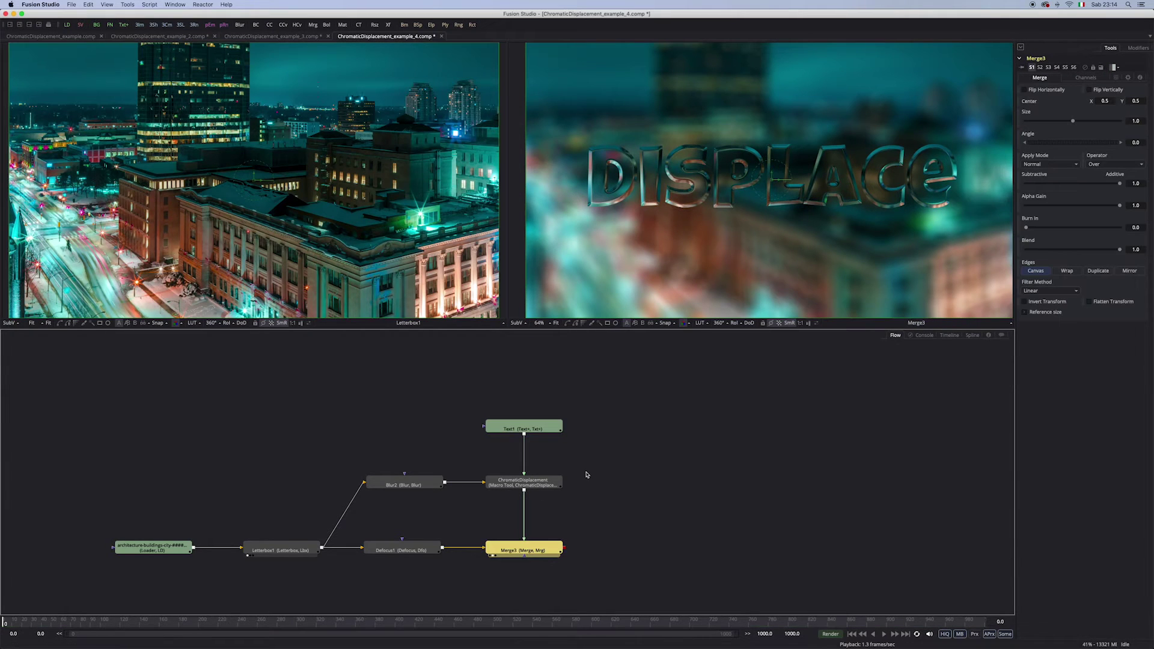
Set ChromaticDisplacement's Height to 65.4, Spread to 3.42, Light Power to 5.77 and Light Angle to -33.16.
{"action": "left_click", "coordinate": [540, 483]}
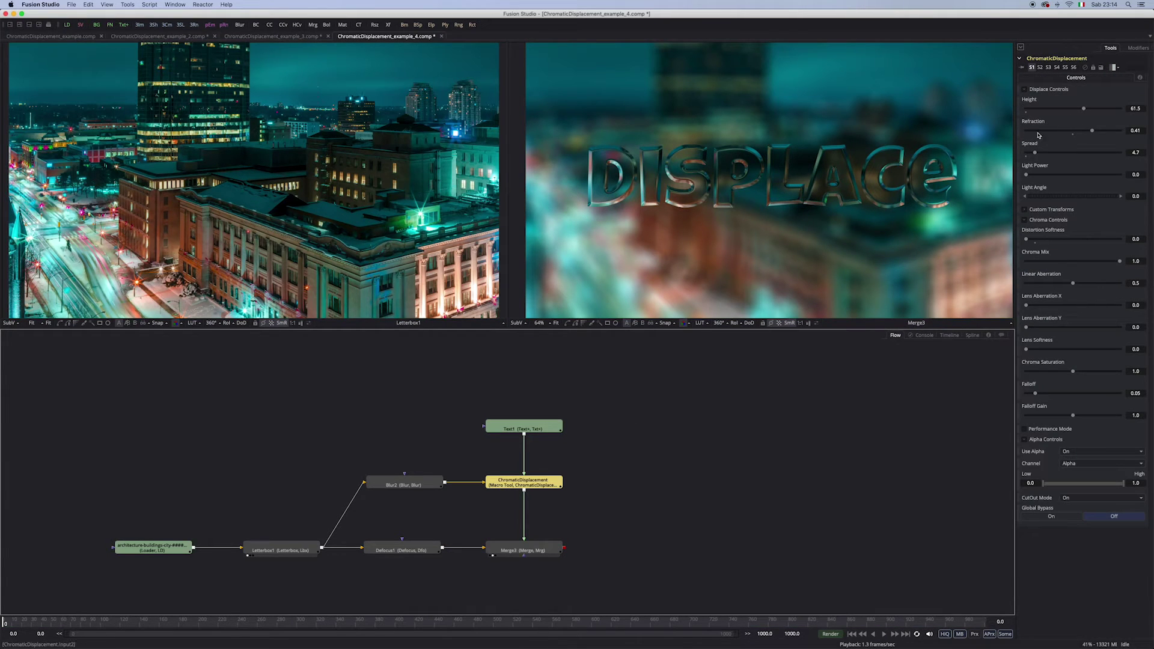
{"action": "left_click", "coordinate": [1085, 109]}
{"action": "left_click_drag", "start_coordinate": [1039, 153], "coordinate": [1040, 178]}
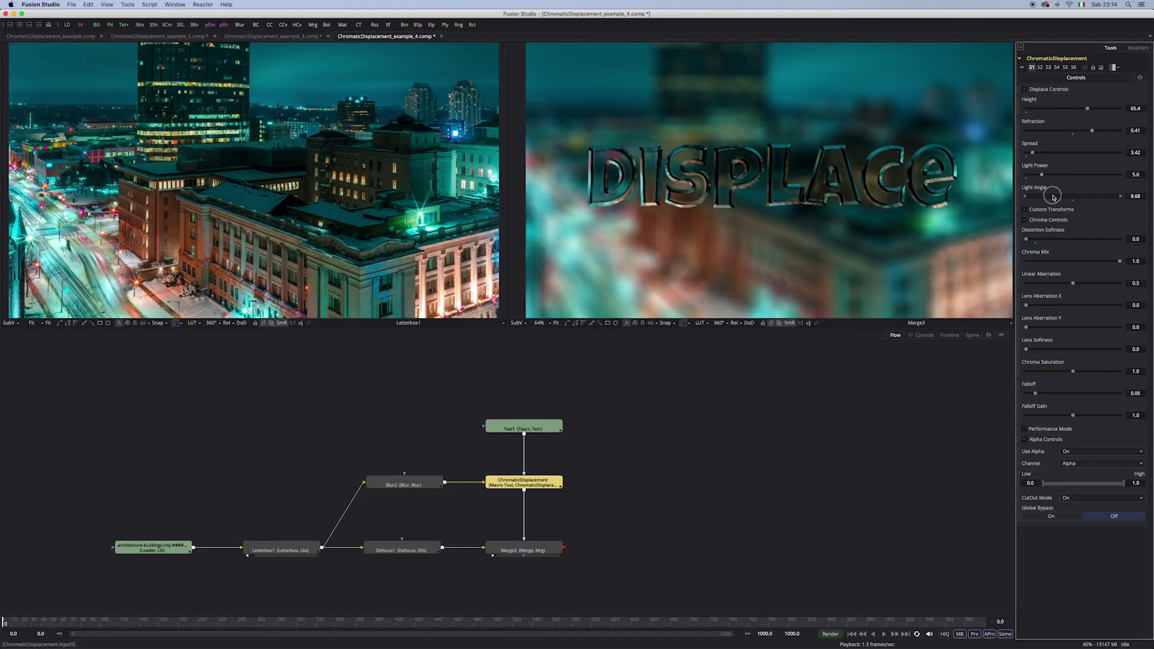
{"action": "mouse_move", "coordinate": [1065, 196]}
{"action": "left_mouse_down"}
{"action": "mouse_move", "coordinate": [1077, 197]}
{"action": "mouse_move", "coordinate": [1003, 199]}
{"action": "mouse_move", "coordinate": [1045, 175]}
{"action": "left_mouse_up"}
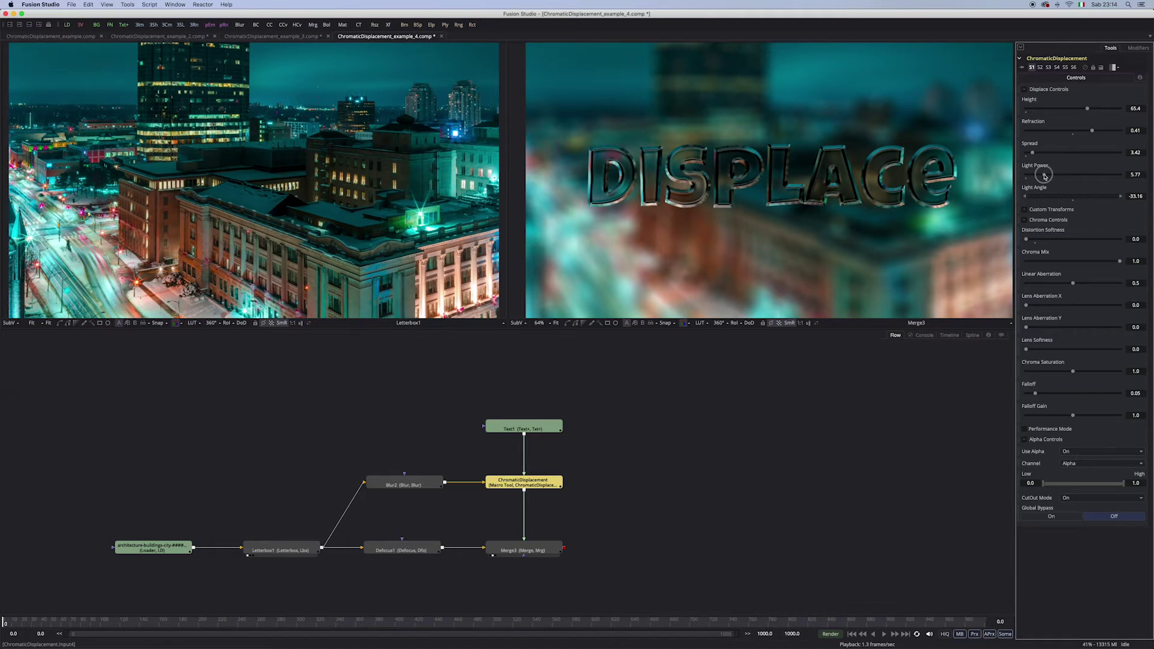
{"action": "scroll", "coordinate": [929, 224], "scroll_direction": "up", "scroll_amount": 3}
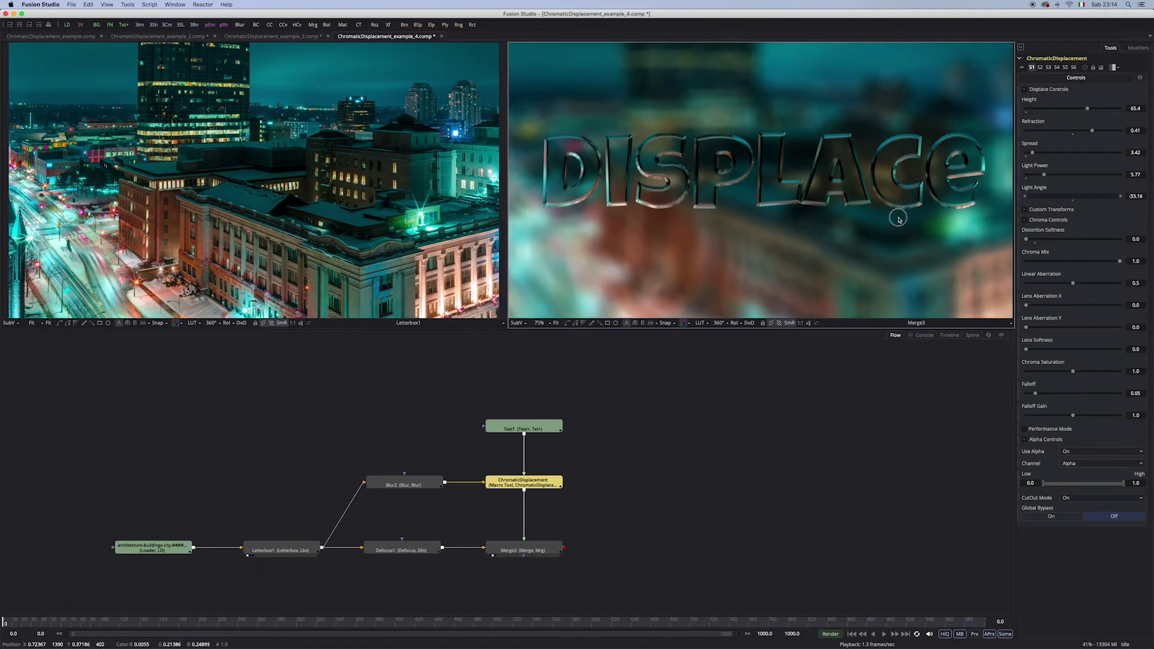
Set the Scale in ChromaticDisplacement's Custom Transforms to 0.385 and Blur2's Blur Size to 23.5.
{"action": "left_click", "coordinate": [1025, 210]}
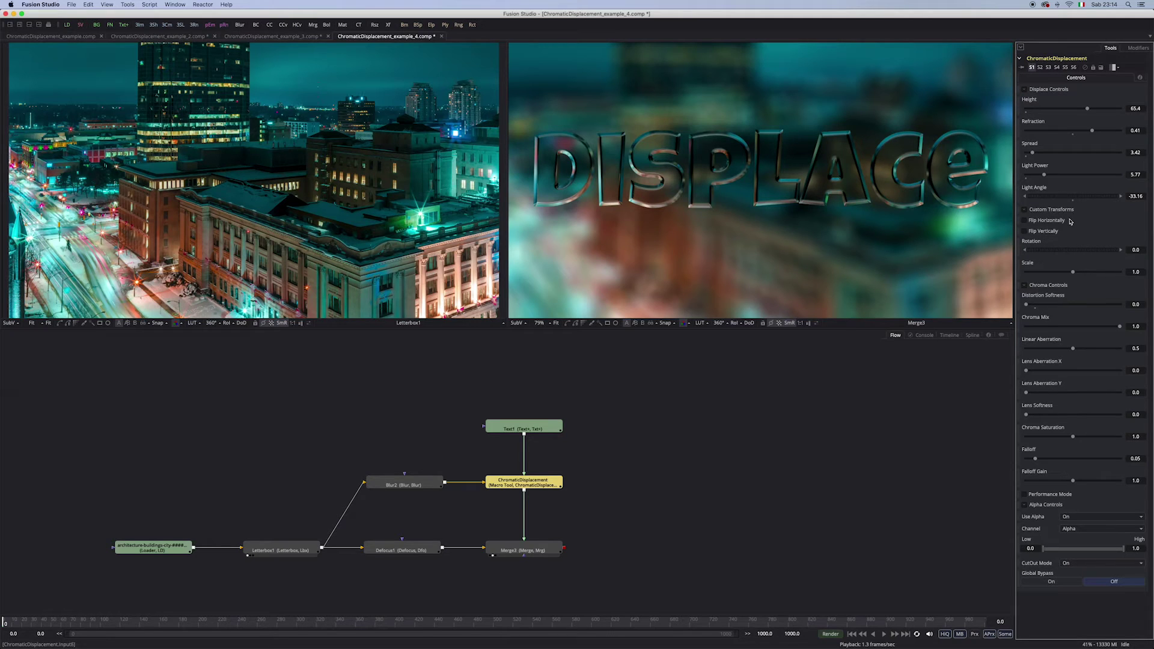
{"action": "left_click_drag", "start_coordinate": [1073, 274], "coordinate": [1044, 274]}
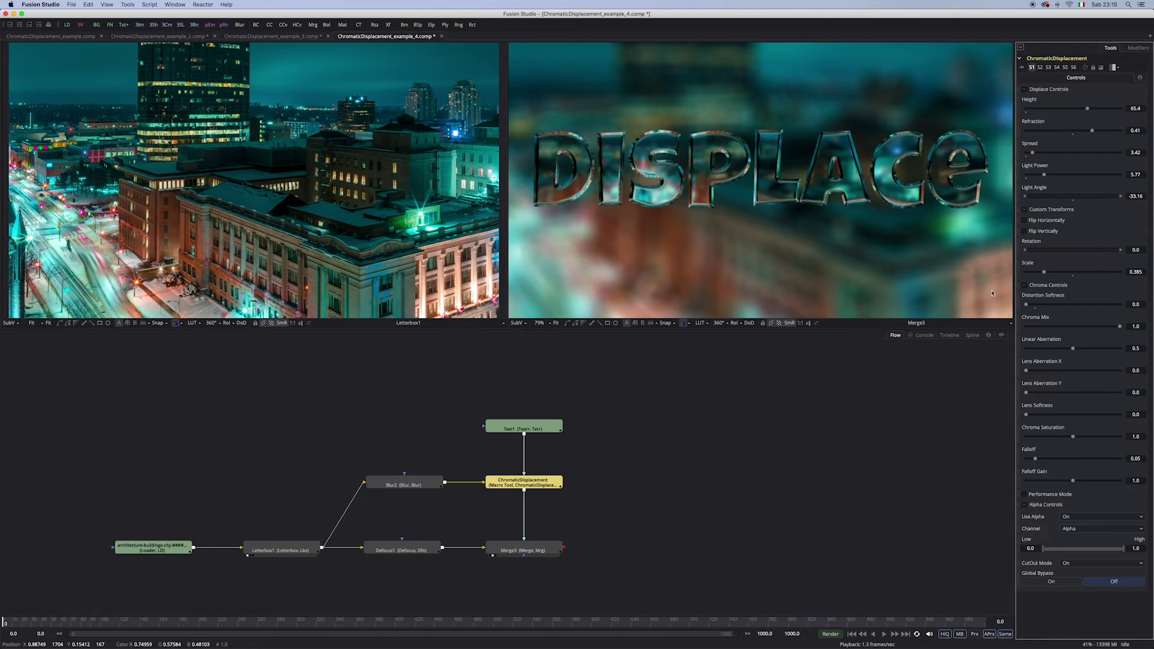
{"action": "left_click", "coordinate": [929, 256]}
{"action": "scroll", "coordinate": [929, 255], "scroll_direction": "up", "scroll_amount": 1}
{"action": "left_click", "coordinate": [404, 484]}
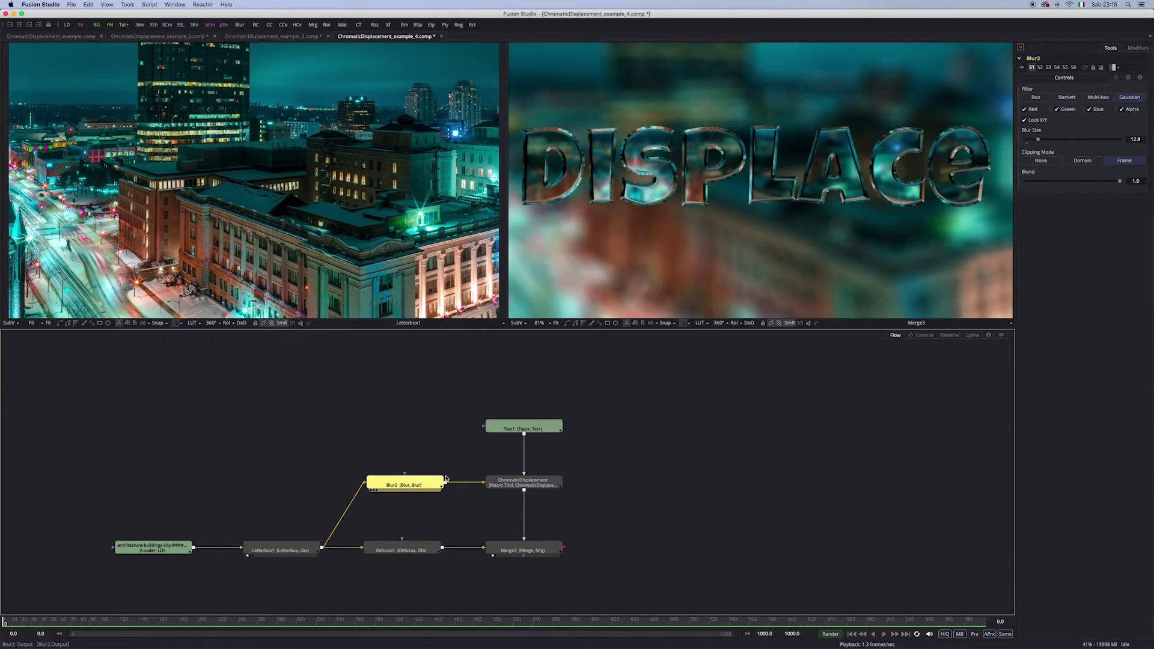
{"action": "left_click_drag", "start_coordinate": [1045, 141], "coordinate": [1047, 141]}
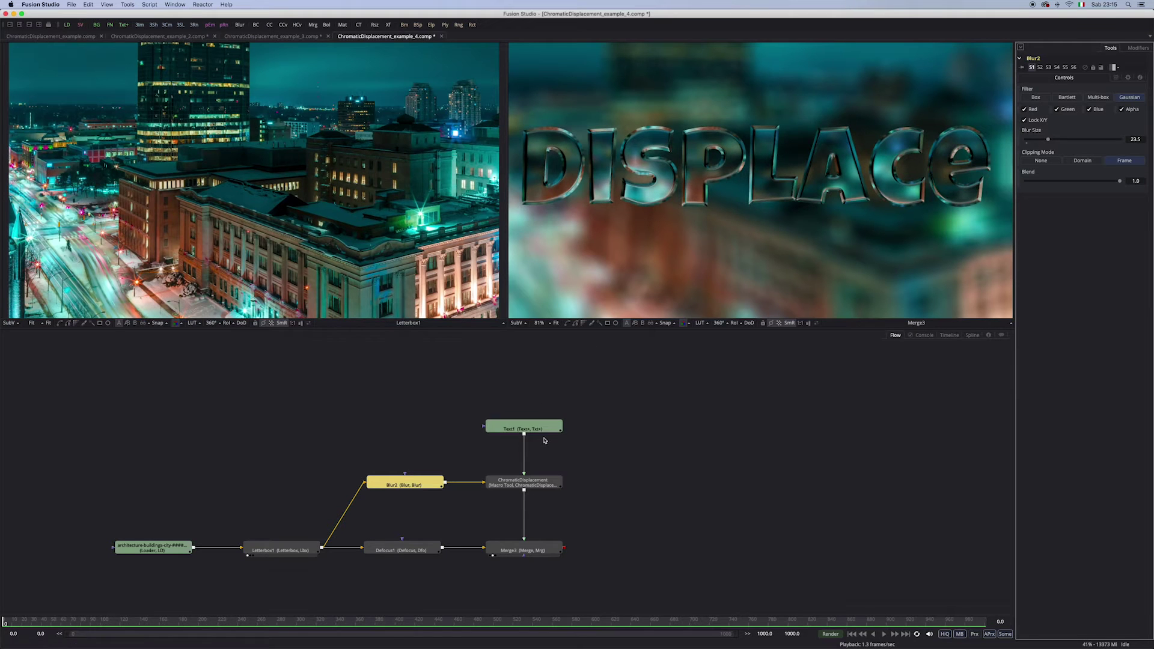
Set ChromaticDisplacement's Height to 73.9, Spread to 4.27 and Linear Aberration to 0.50111.
{"action": "left_click", "coordinate": [535, 483]}
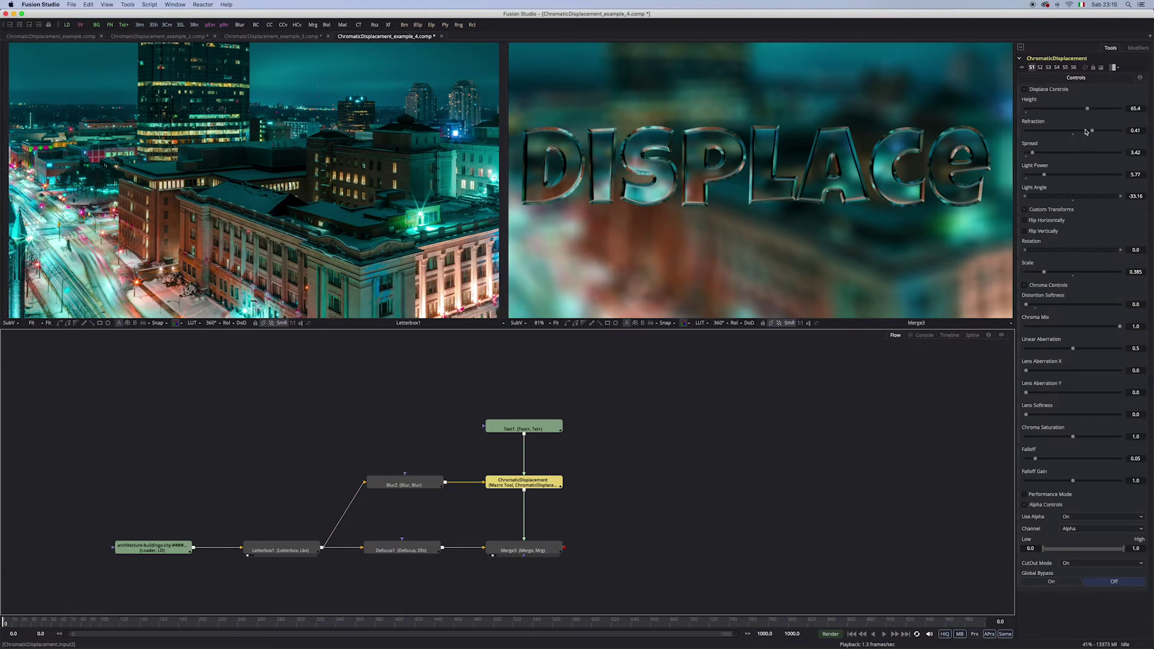
{"action": "left_click_drag", "start_coordinate": [1093, 131], "coordinate": [1036, 154]}
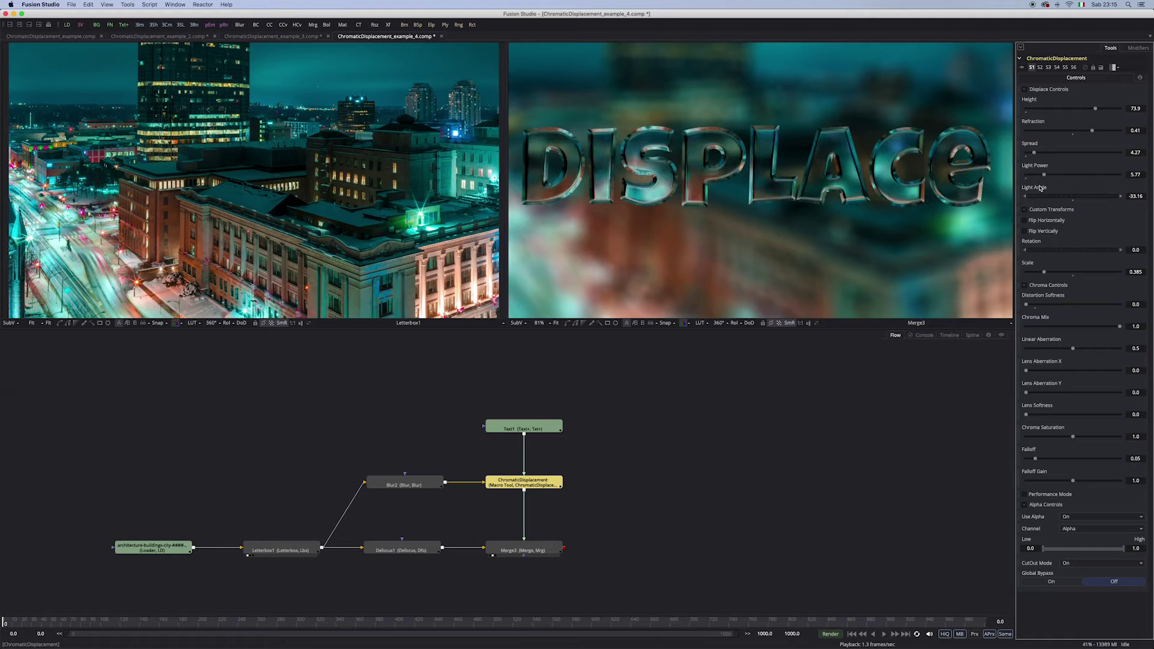
{"action": "left_click_drag", "start_coordinate": [1074, 348], "coordinate": [1083, 349]}
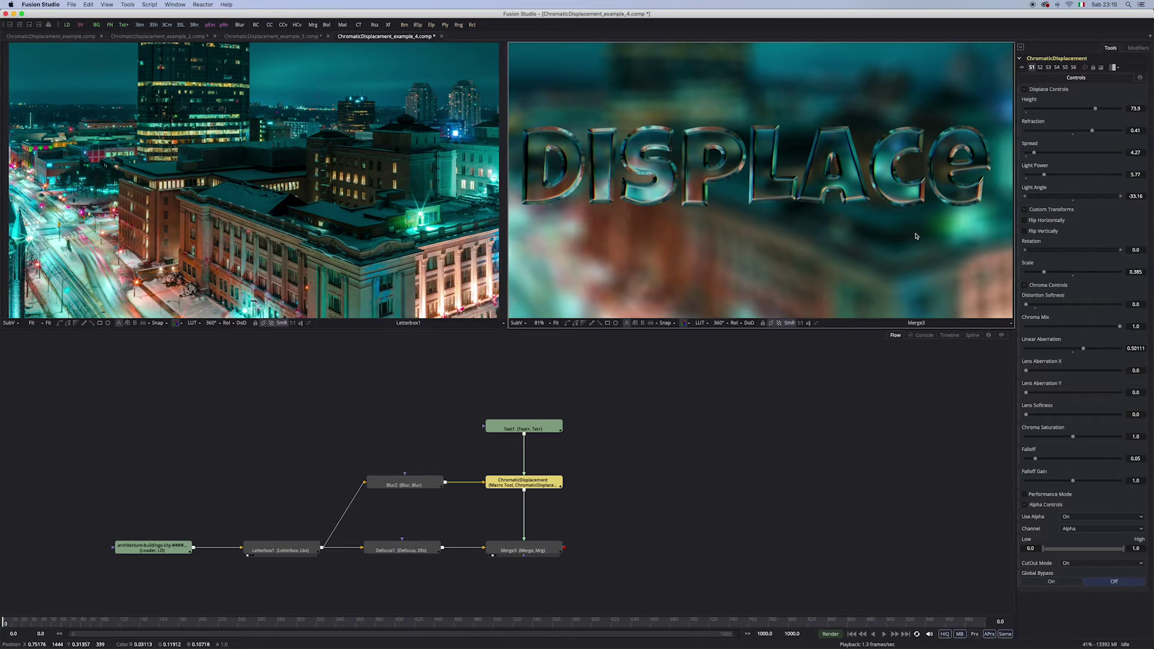
{"action": "scroll", "coordinate": [907, 226], "scroll_direction": "down", "scroll_amount": 2}
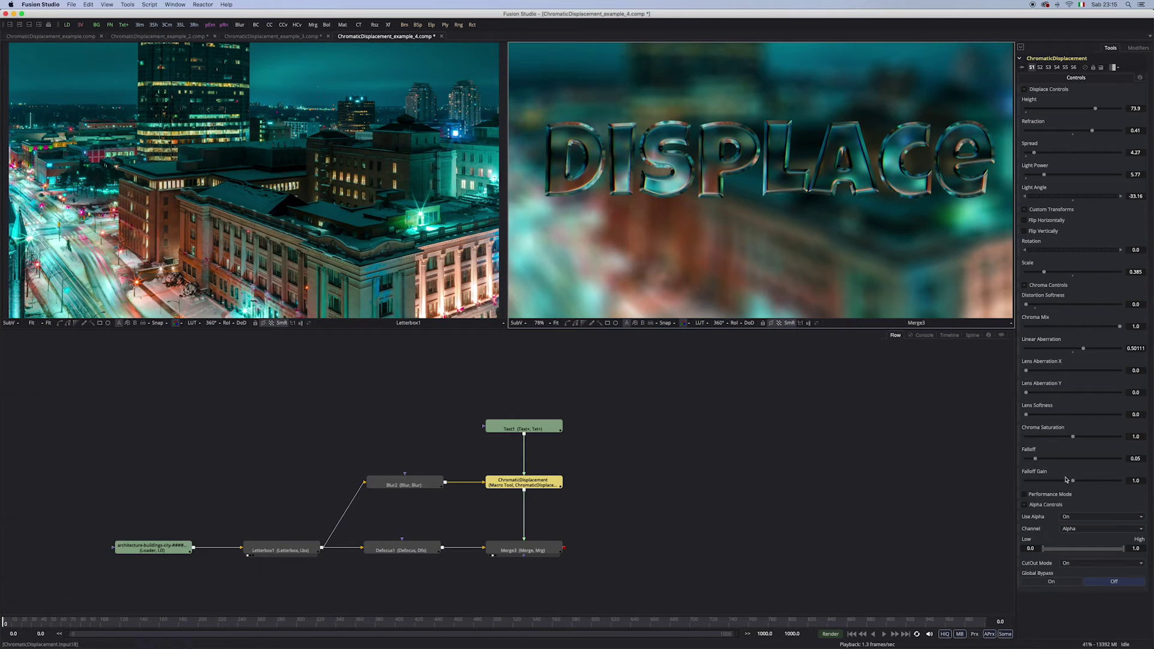
Set ChromaticDisplacement's Falloff to 0.0321 and Falloff Gain to 1.65, and raise Blur2's Blur Size to 30.8.
{"action": "left_click_drag", "start_coordinate": [1036, 461], "coordinate": [1123, 475]}
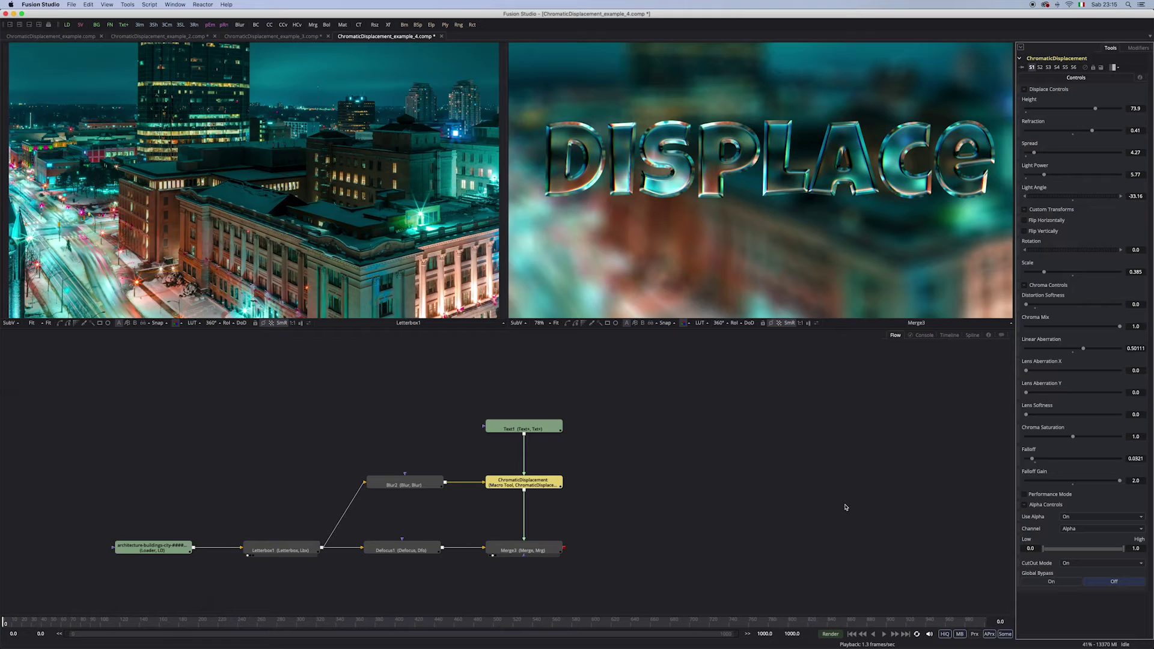
{"action": "scroll", "coordinate": [790, 236], "scroll_direction": "down", "scroll_amount": 3}
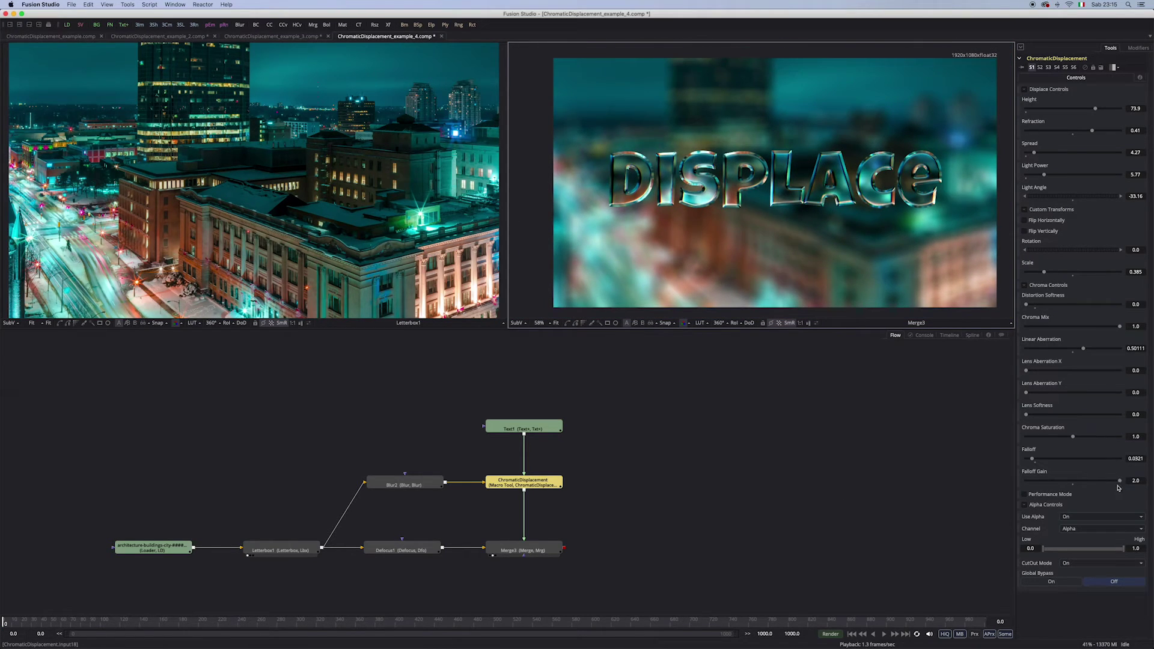
{"action": "left_click_drag", "start_coordinate": [1118, 484], "coordinate": [1104, 481]}
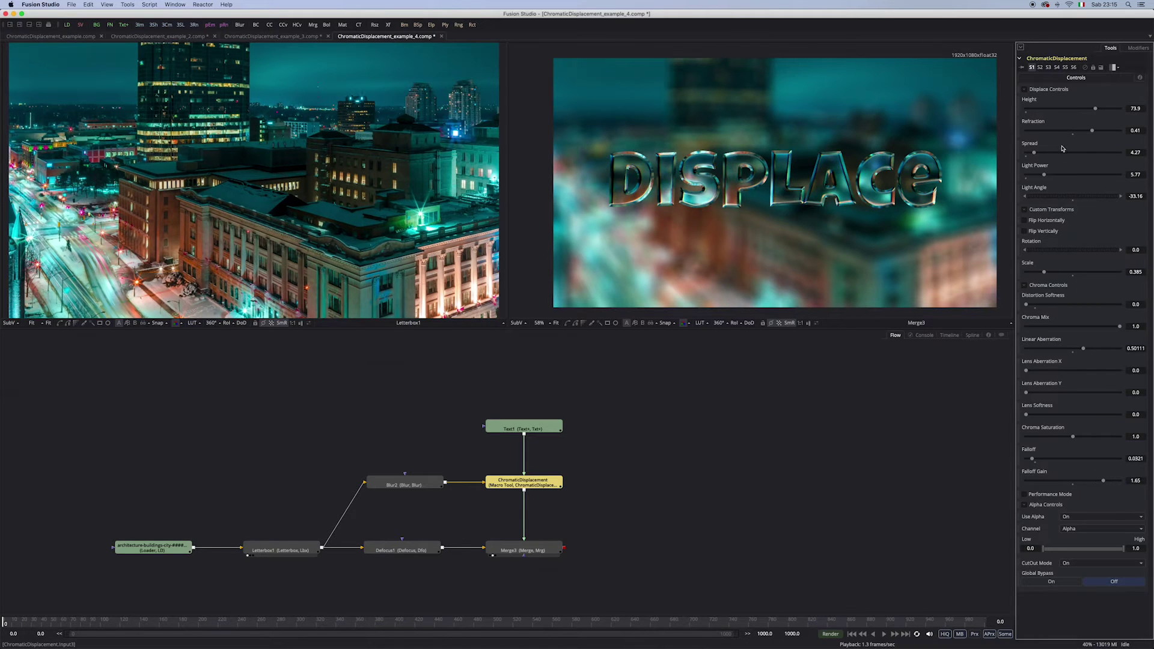
{"action": "left_click", "coordinate": [434, 481]}
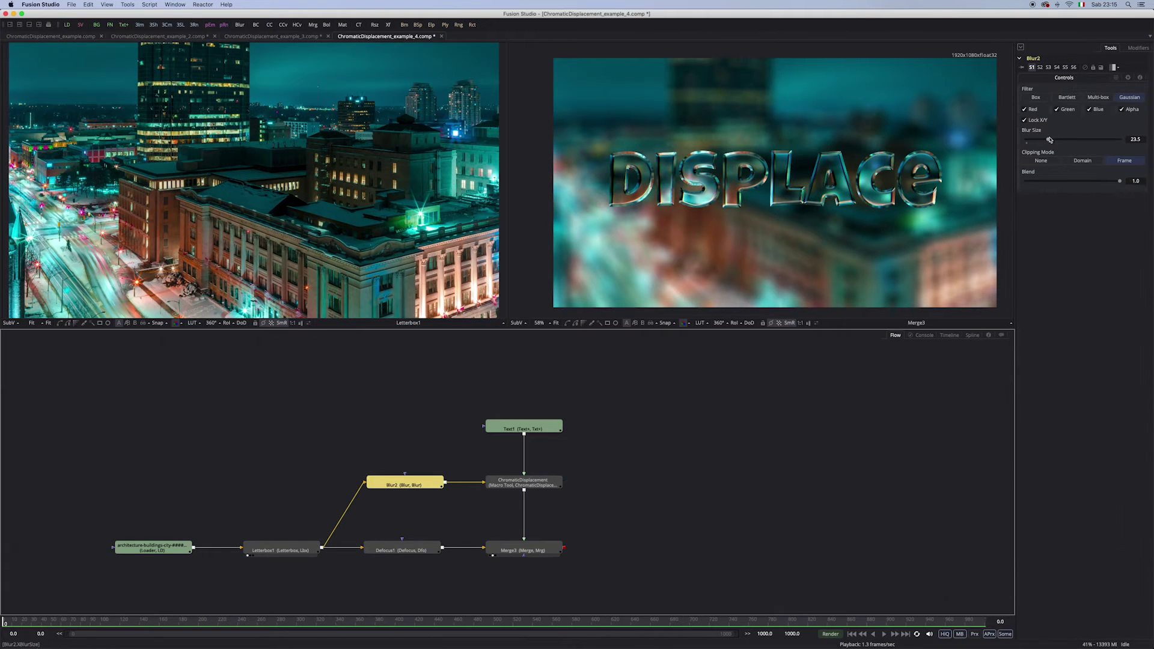
{"action": "left_click_drag", "start_coordinate": [1050, 140], "coordinate": [1055, 140]}
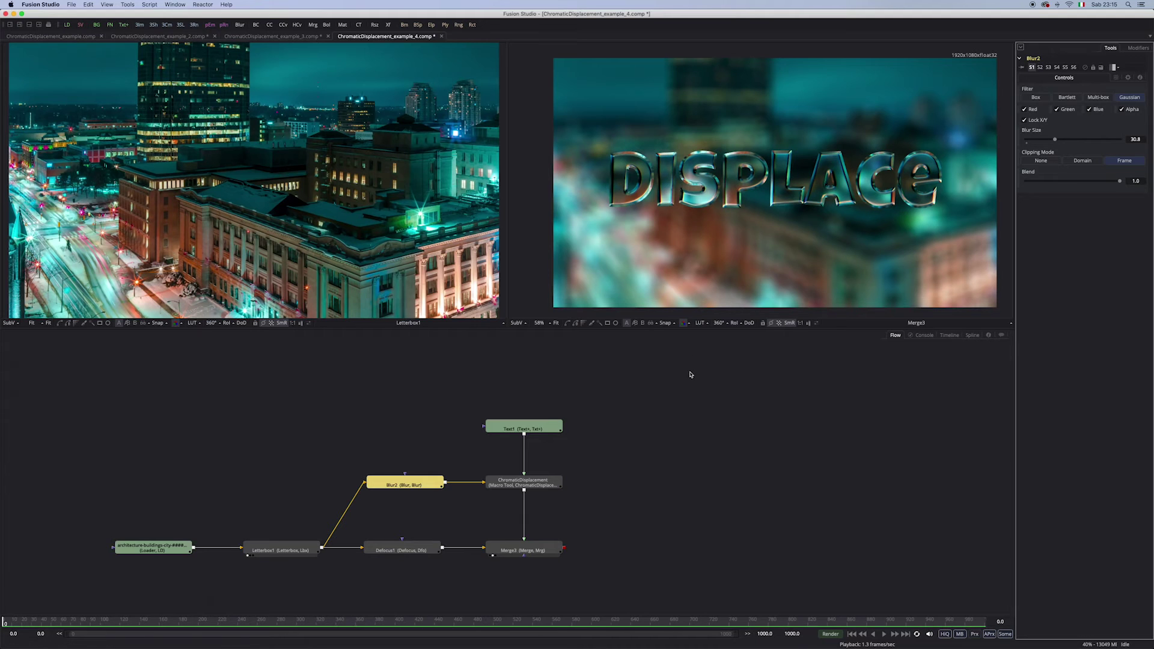
Set ChromaticDisplacement's Light Power to 3.46 and Distortion Softness to 0.26, and fit the composite to the viewer.
{"action": "left_click", "coordinate": [523, 483]}
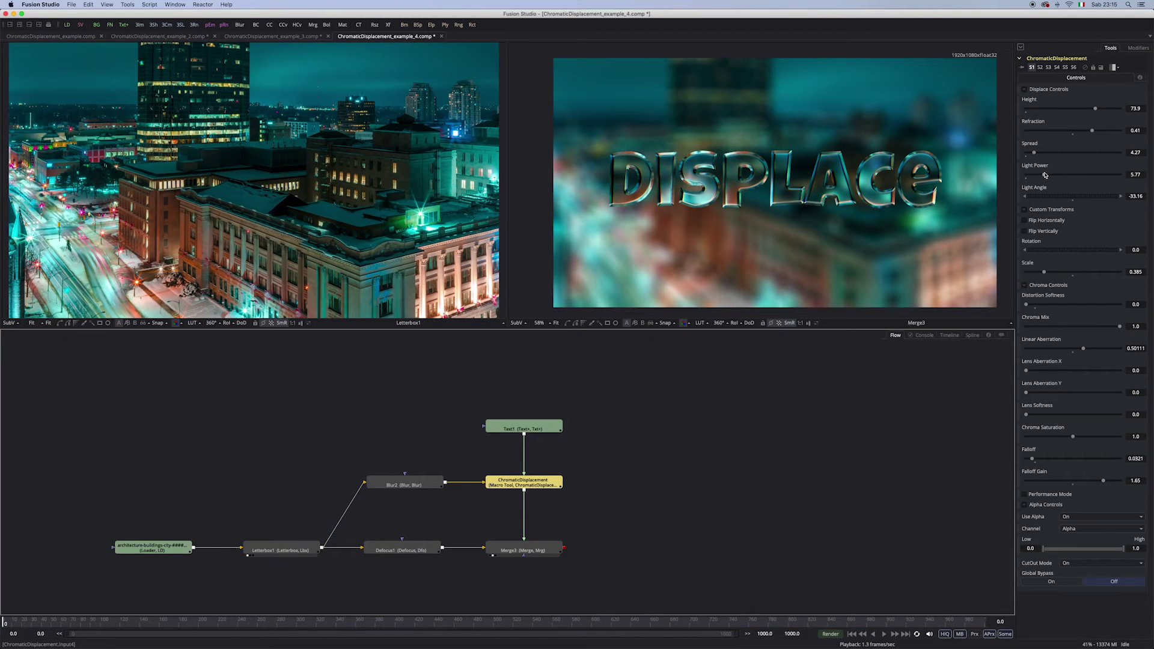
{"action": "left_click_drag", "start_coordinate": [1039, 175], "coordinate": [1038, 176]}
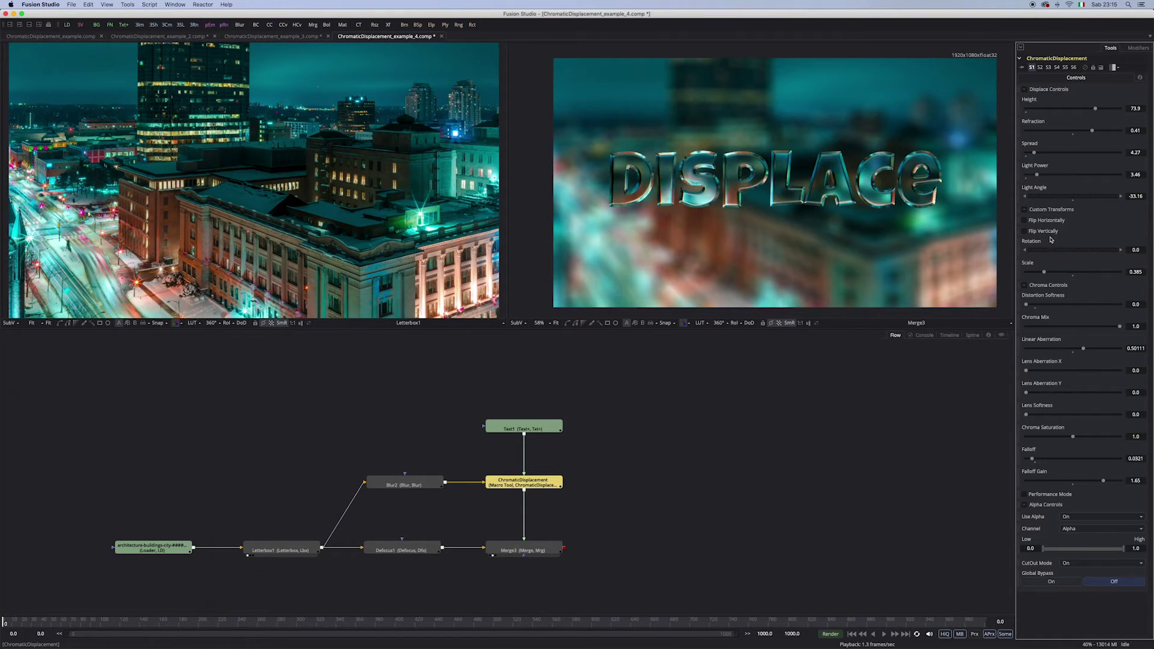
{"action": "left_click_drag", "start_coordinate": [1027, 307], "coordinate": [1029, 307]}
{"action": "left_click", "coordinate": [765, 406]}
{"action": "left_click", "coordinate": [760, 269]}
{"action": "key", "text": "super+f"}
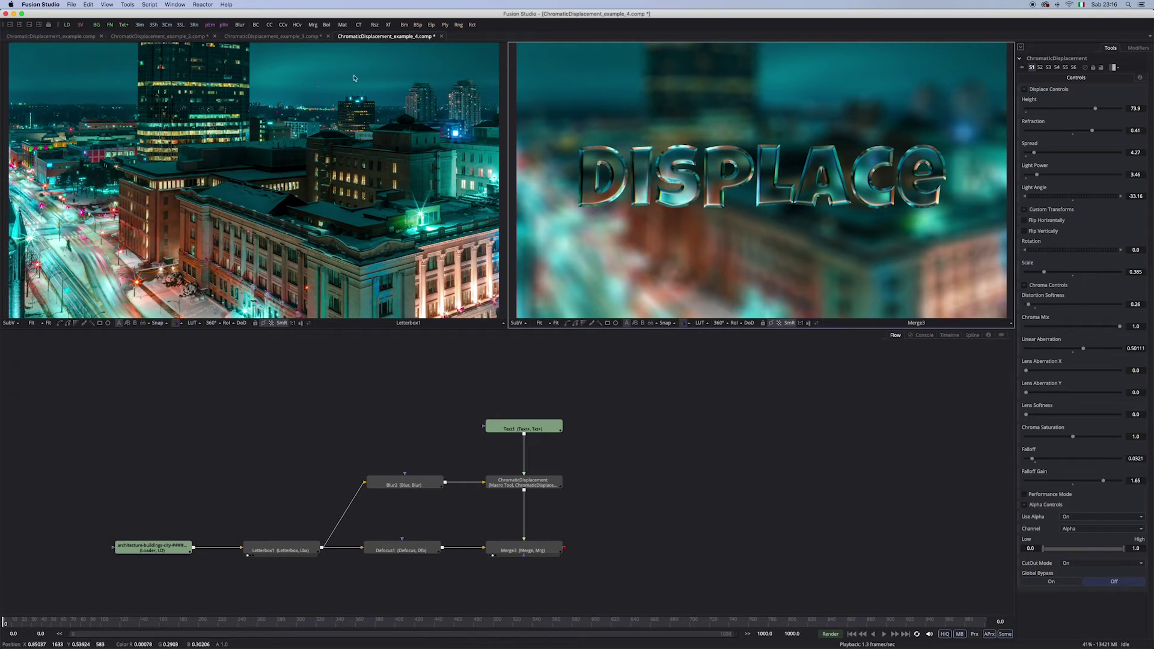
Switch to the ChromaticDisplacement_example_3 composition and play the street footage from the start.
{"action": "left_click", "coordinate": [287, 37]}
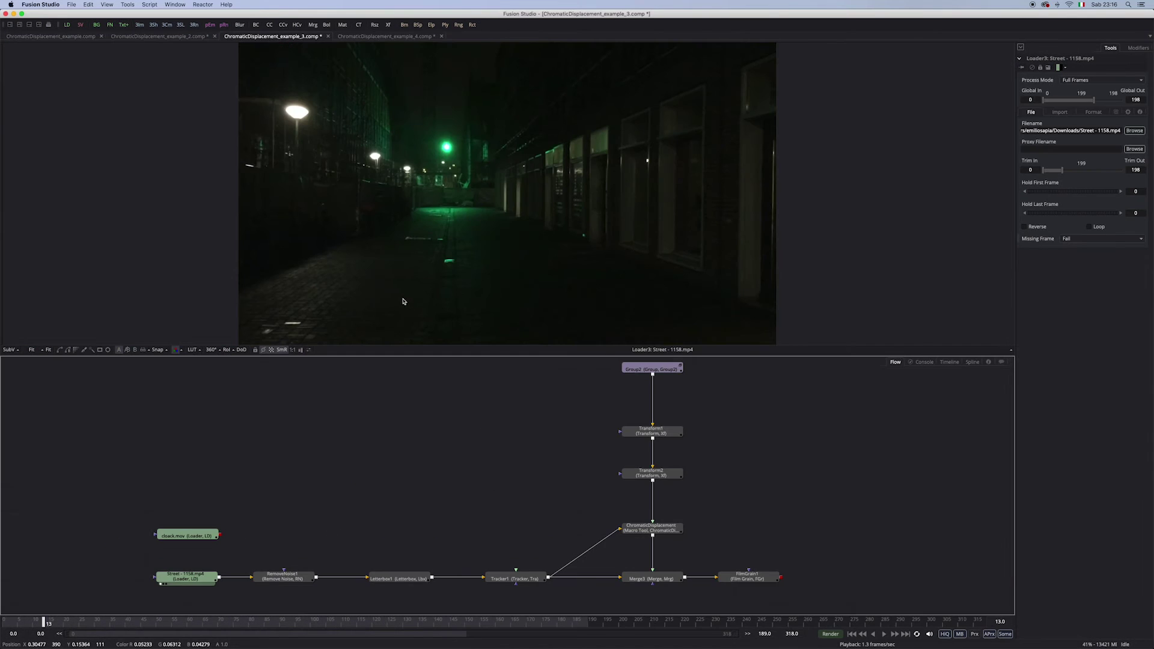
{"action": "left_click_drag", "start_coordinate": [42, 619], "coordinate": [4, 619]}
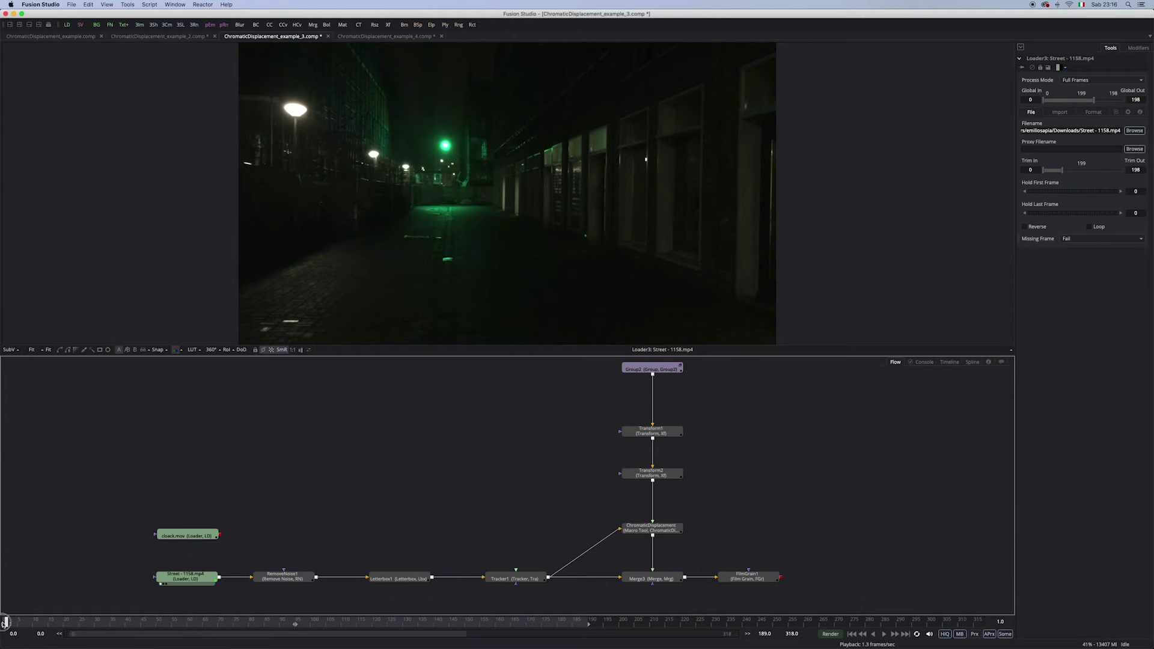
{"action": "left_click", "coordinate": [883, 635]}
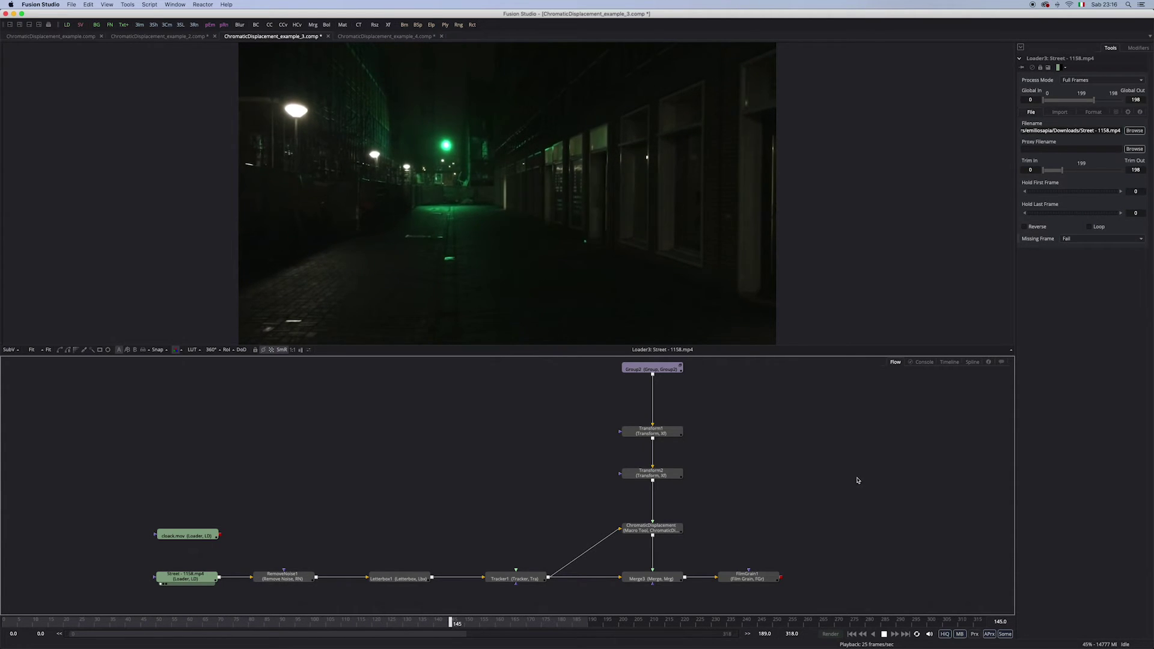
Expand Group2, show the green-screen character loader and the keyed MatteControl2 output in the viewer, and stop playback.
{"action": "left_click_drag", "start_coordinate": [556, 460], "coordinate": [554, 501]}
{"action": "left_click", "coordinate": [678, 406]}
{"action": "left_click_drag", "start_coordinate": [642, 393], "coordinate": [393, 395]}
{"action": "left_click_drag", "start_coordinate": [272, 456], "coordinate": [510, 295]}
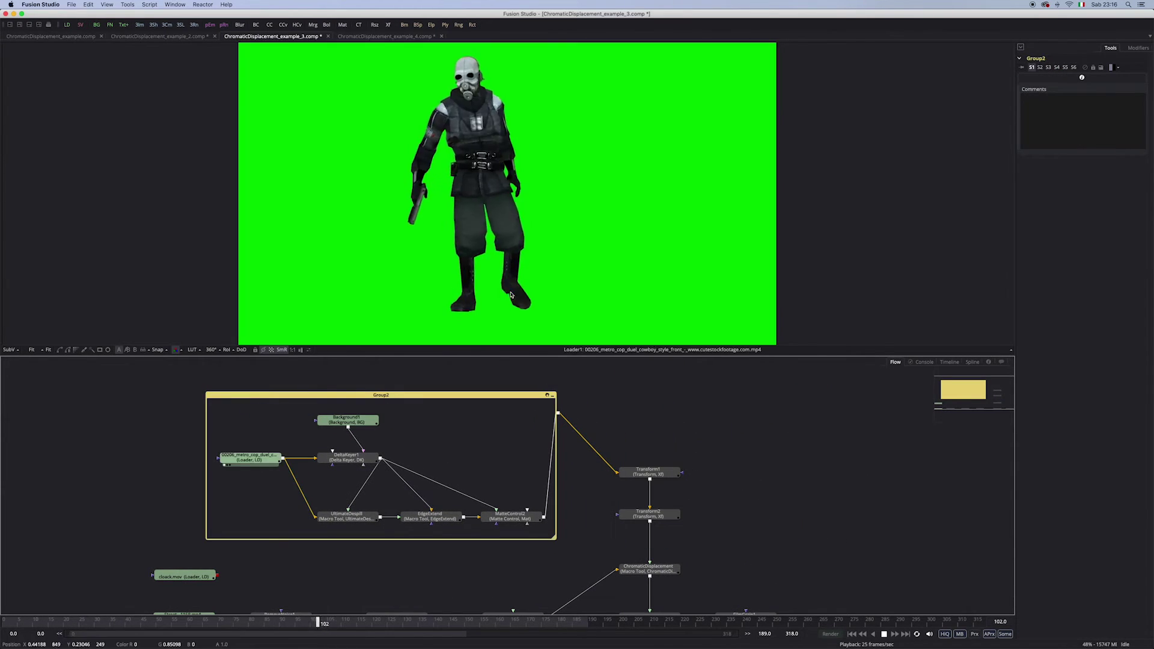
{"action": "left_click_drag", "start_coordinate": [518, 506], "coordinate": [511, 282]}
{"action": "key", "text": "space"}
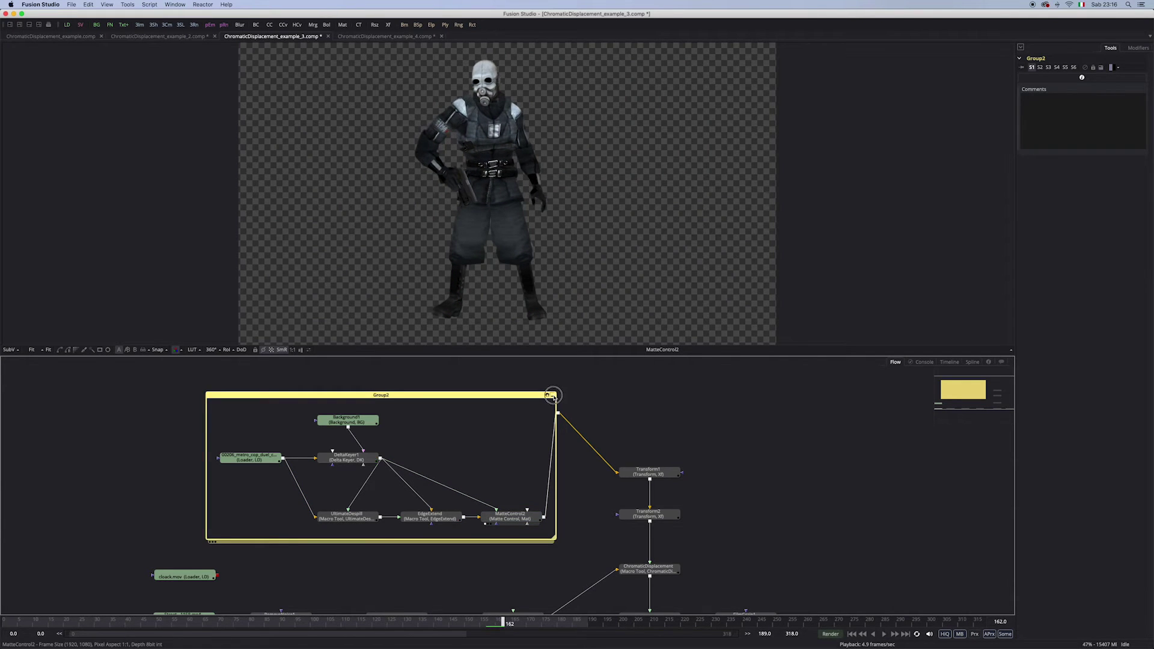
Collapse Group2 and realign it above Transform1 in the node flow.
{"action": "left_click", "coordinate": [553, 396]}
{"action": "left_click_drag", "start_coordinate": [384, 416], "coordinate": [653, 420]}
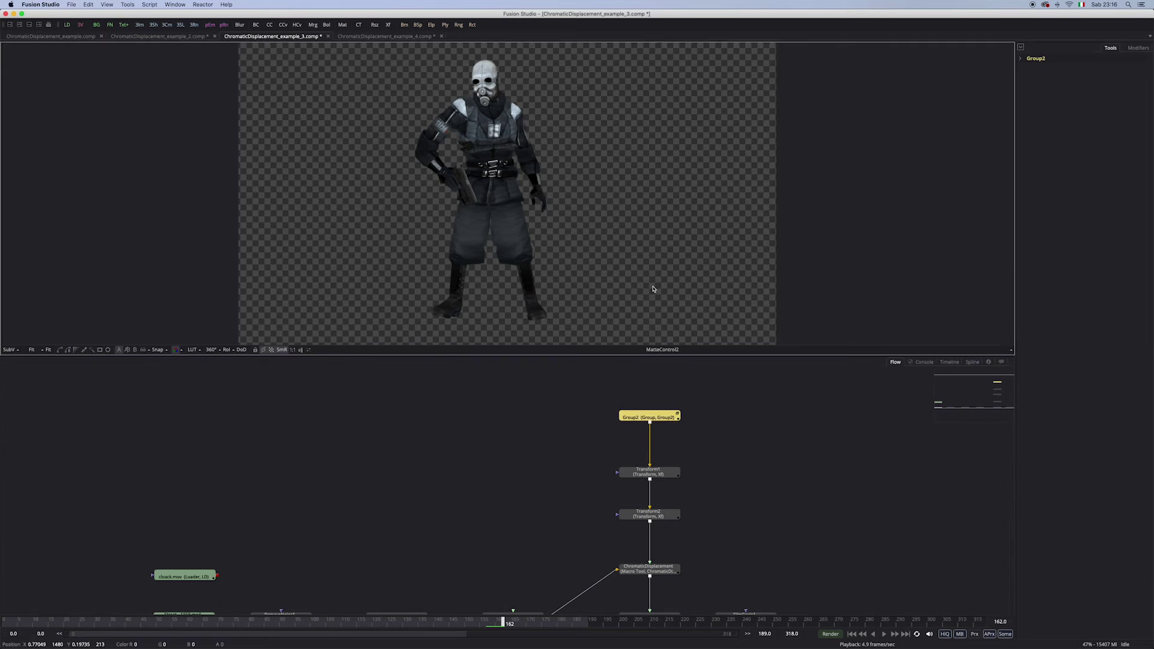
{"action": "key", "text": "a"}
{"action": "key", "text": "c"}
{"action": "scroll", "coordinate": [527, 451], "scroll_direction": "down", "scroll_amount": 2}
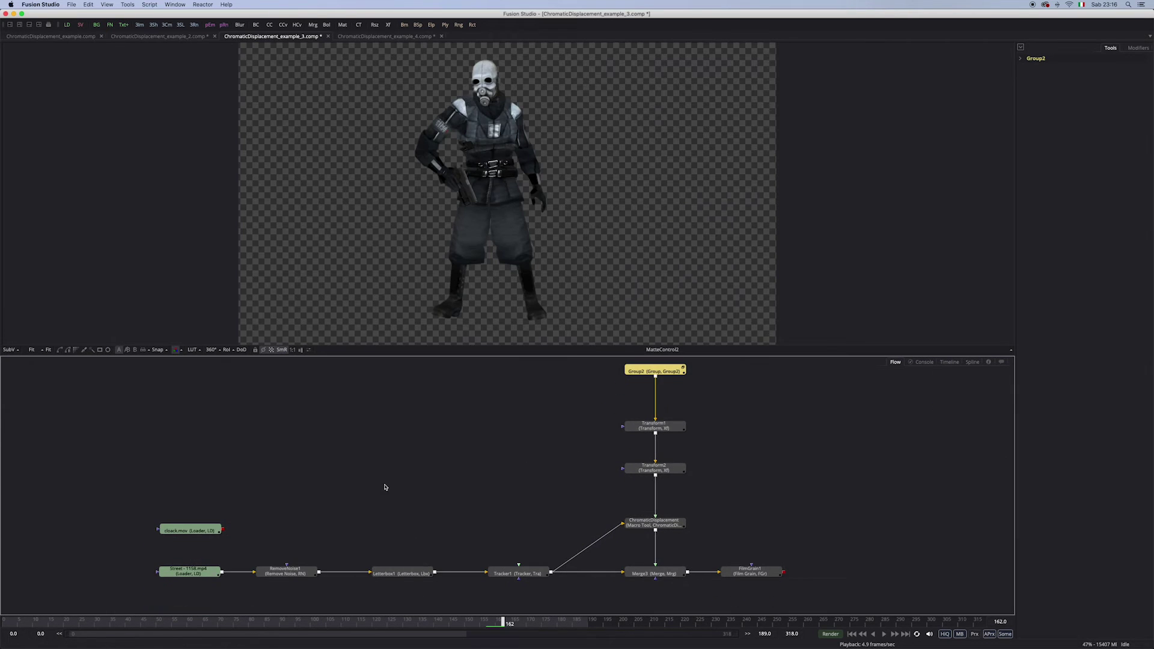
{"action": "scroll", "coordinate": [530, 479], "scroll_direction": "up", "scroll_amount": 2}
{"action": "scroll", "coordinate": [633, 240], "scroll_direction": "up", "scroll_amount": 2}
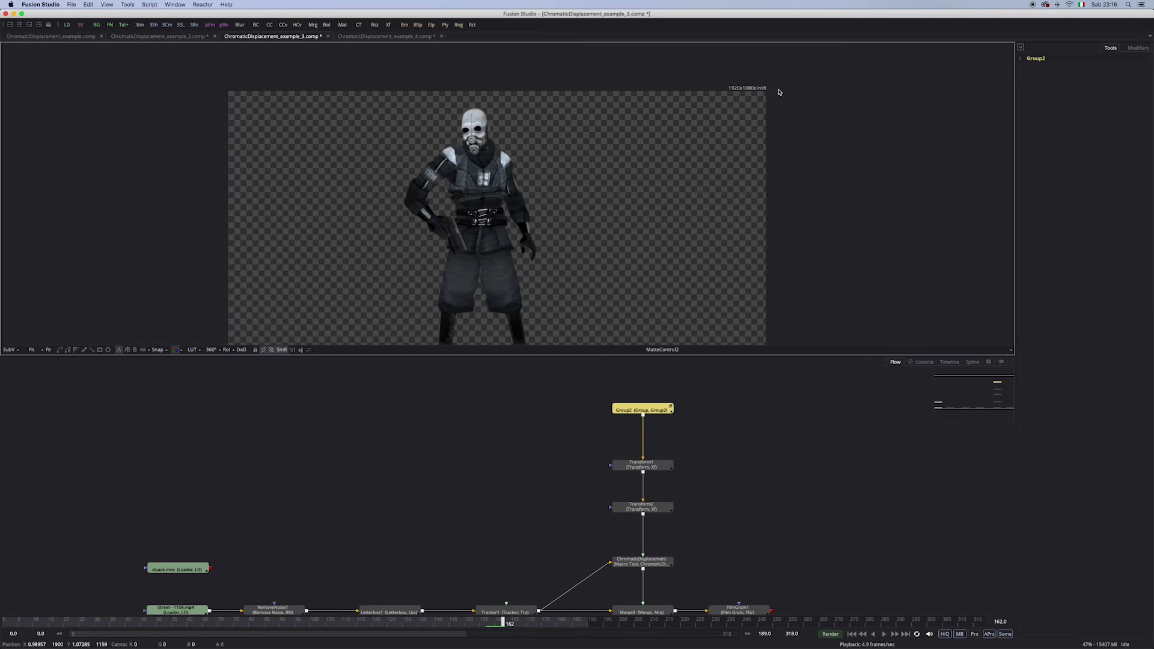
{"action": "scroll", "coordinate": [299, 505], "scroll_direction": "down", "scroll_amount": 2}
Show the street loader and the Letterbox1 output in the viewer, and open Tracker1's settings.
{"action": "left_click_drag", "start_coordinate": [183, 581], "coordinate": [611, 187]}
{"action": "scroll", "coordinate": [611, 188], "scroll_direction": "down", "scroll_amount": 2}
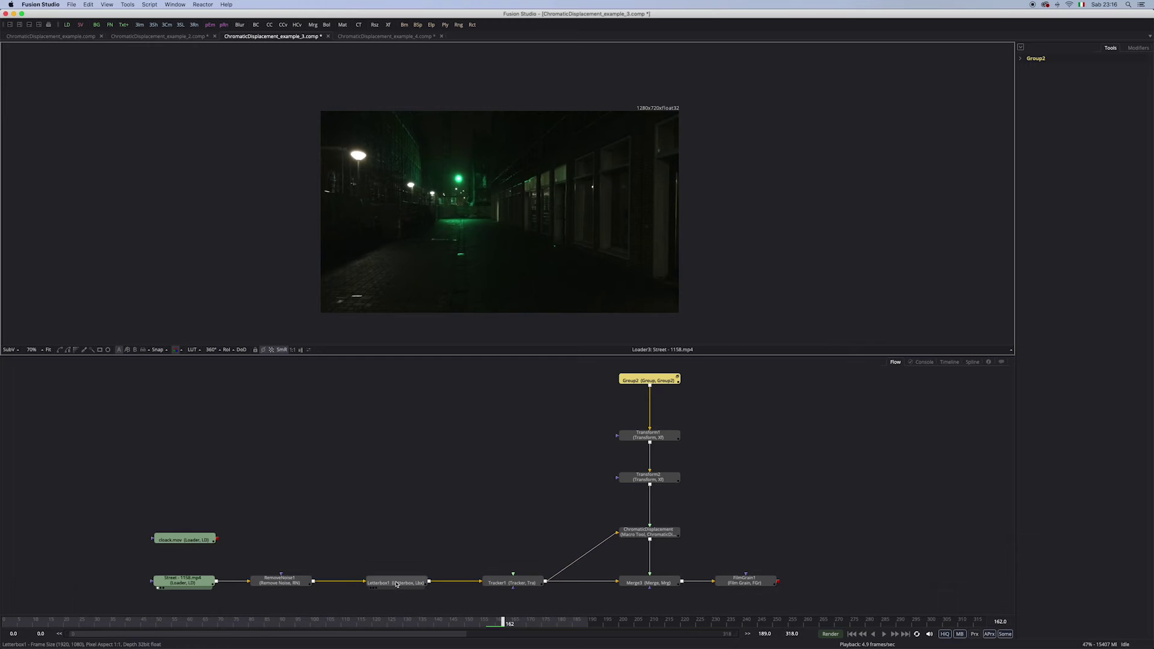
{"action": "left_click_drag", "start_coordinate": [393, 584], "coordinate": [499, 211]}
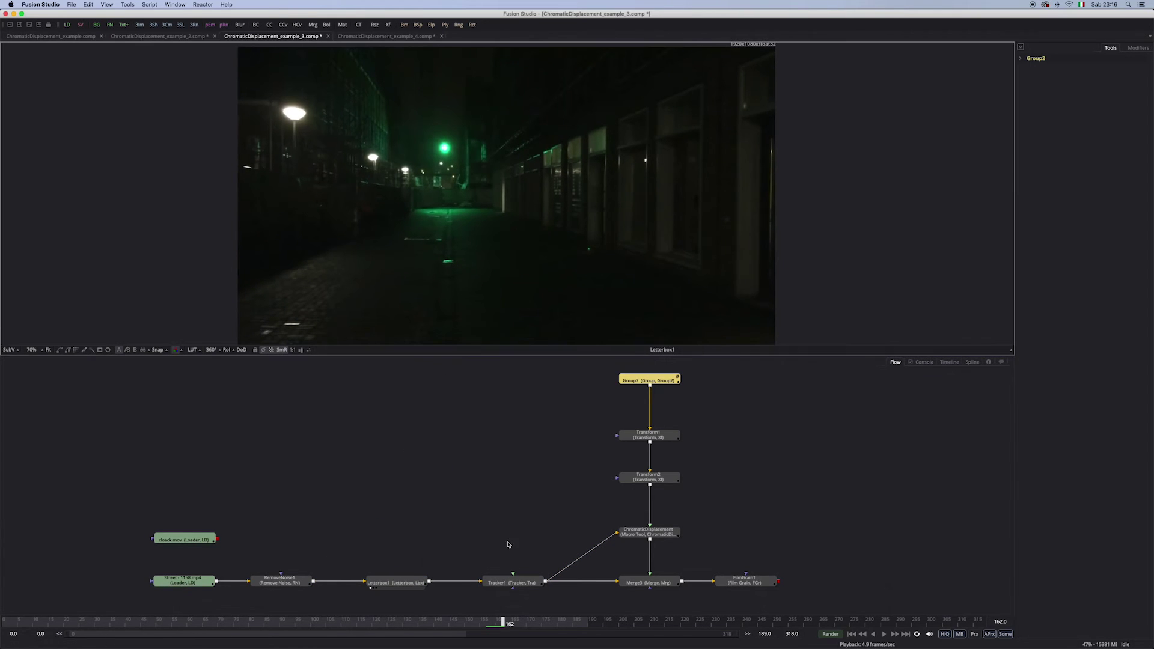
{"action": "left_click", "coordinate": [515, 582]}
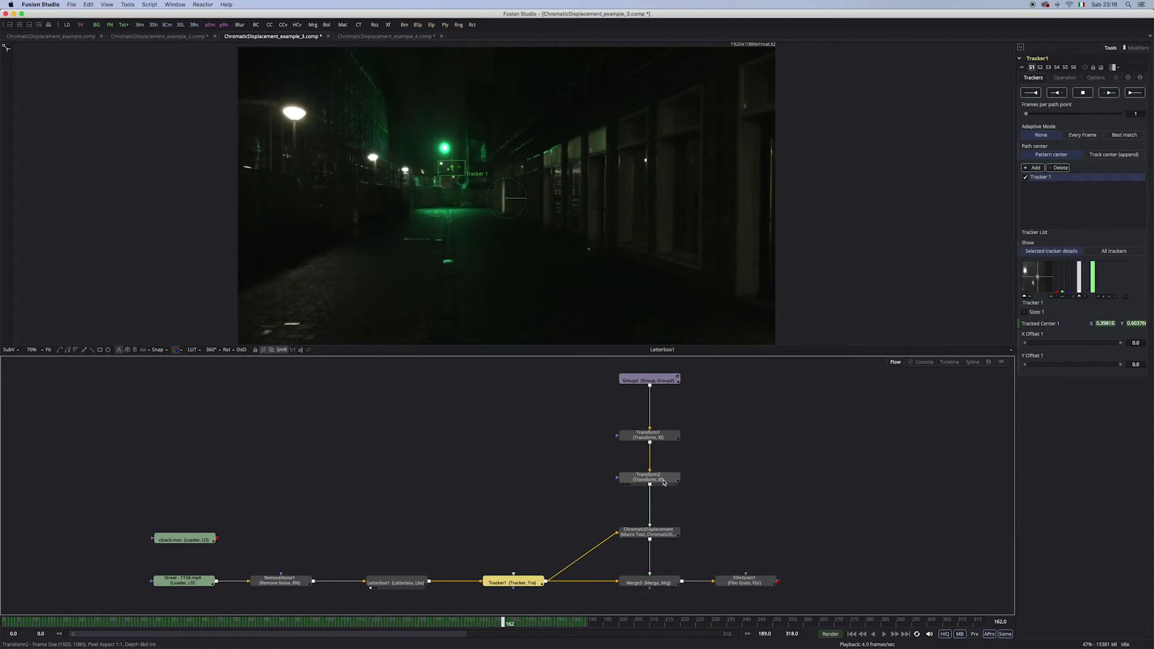
Show the Transform2 output in the viewer, followed by the ChromaticDisplacement output with its settings open.
{"action": "left_click_drag", "start_coordinate": [663, 483], "coordinate": [574, 292]}
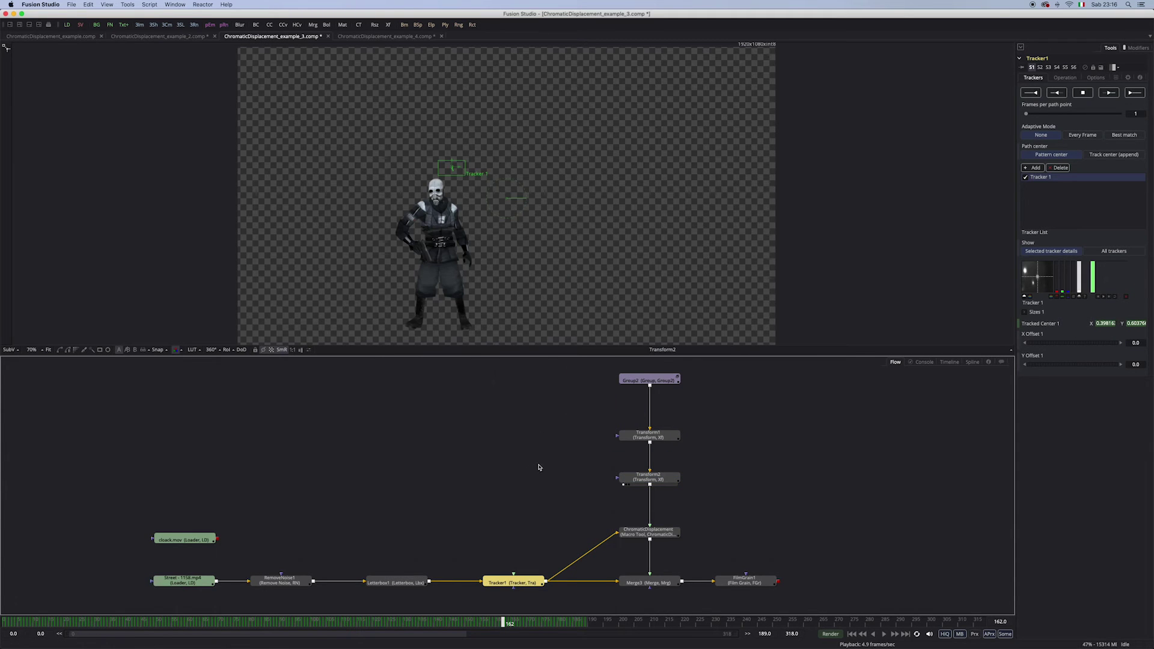
{"action": "scroll", "coordinate": [675, 471], "scroll_direction": "down", "scroll_amount": 2}
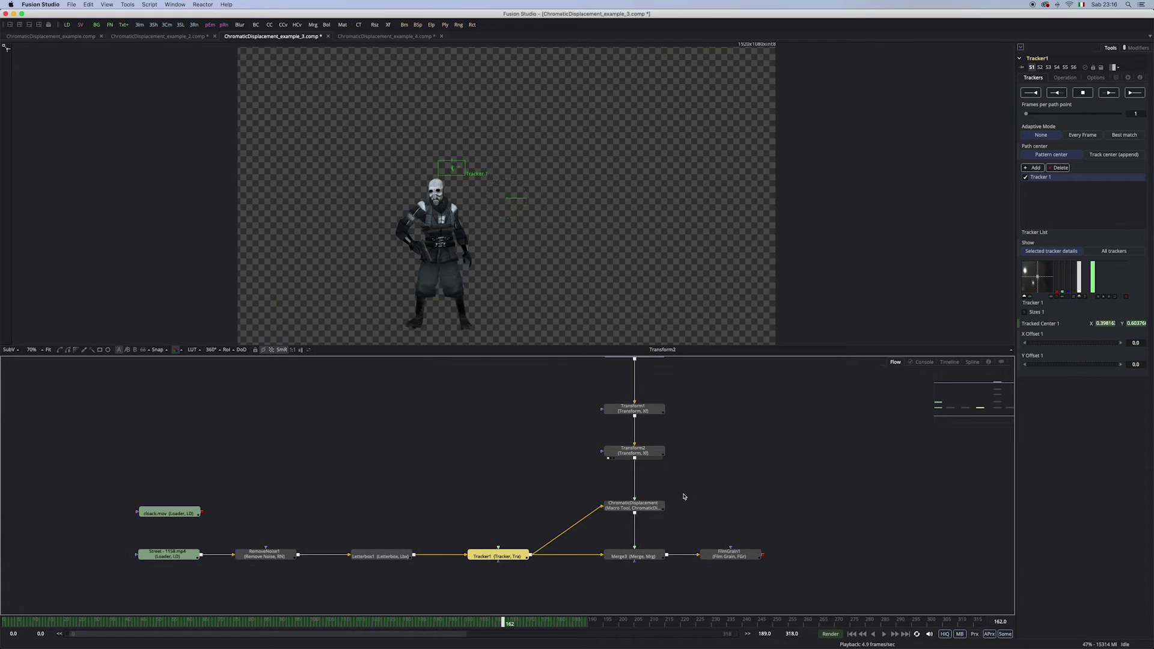
{"action": "left_click_drag", "start_coordinate": [655, 507], "coordinate": [656, 501]}
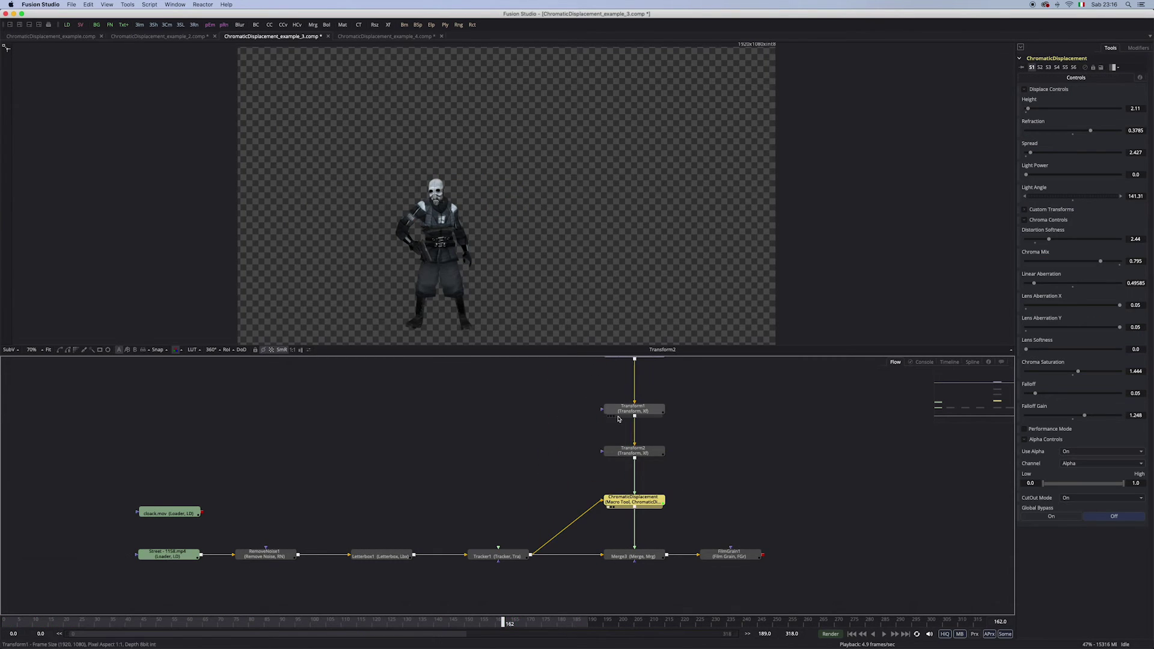
{"action": "key", "text": "1"}
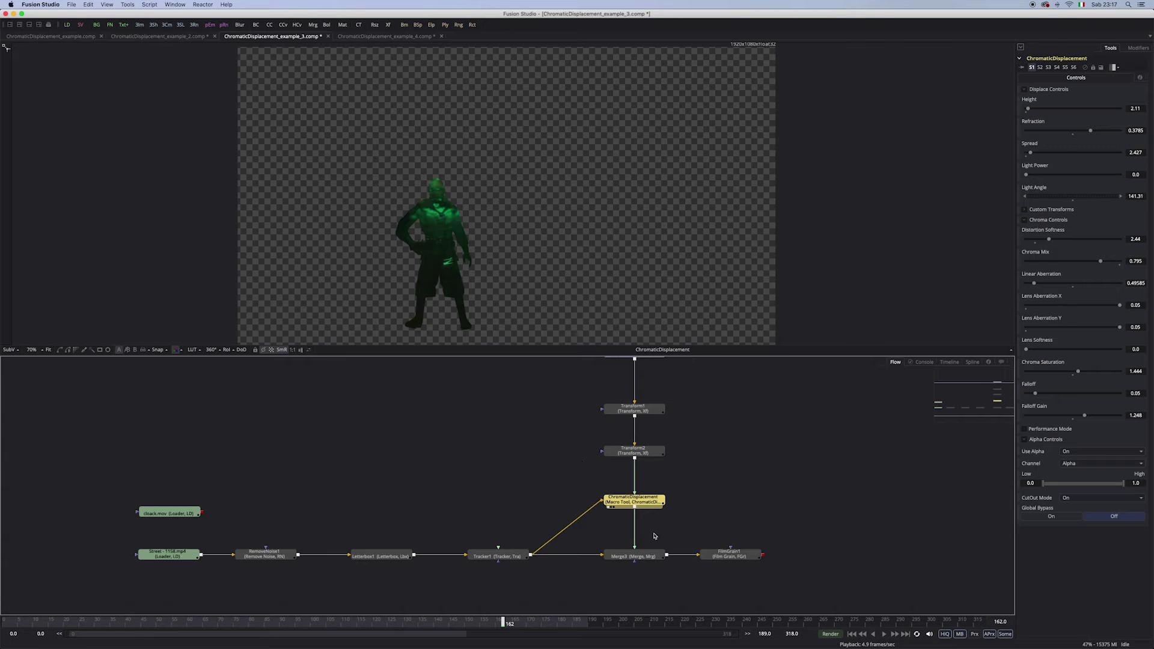
Review the FilmGrain1 and ChromaticDisplacement settings and examine the final FilmGrain1 output up close.
{"action": "left_click", "coordinate": [724, 555]}
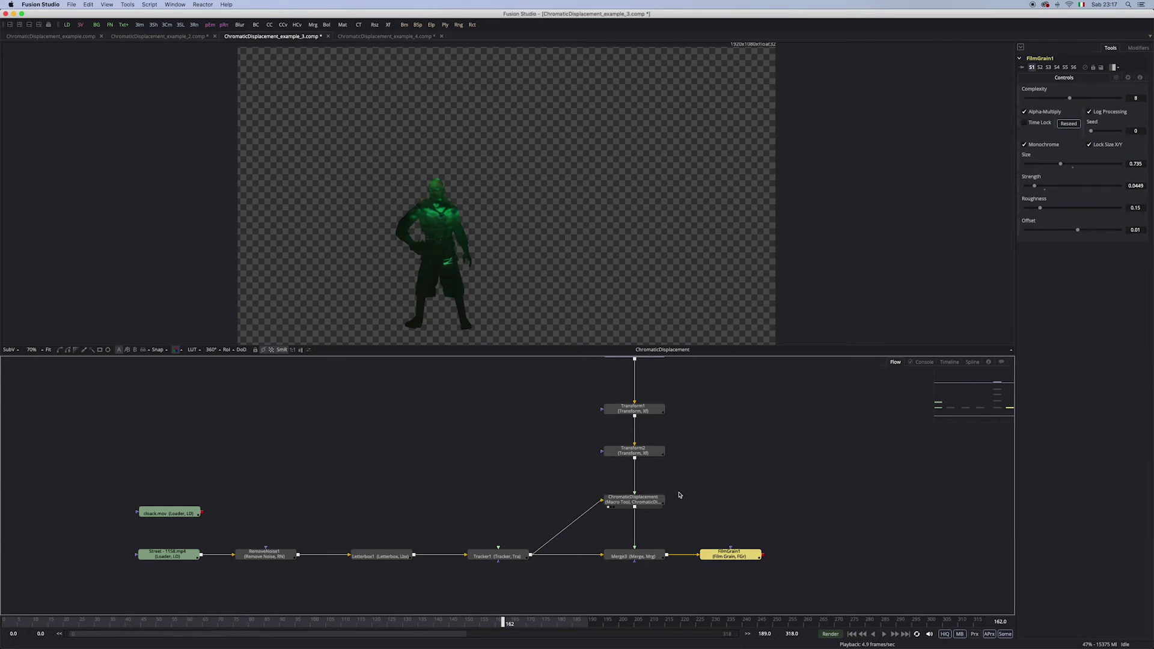
{"action": "left_click", "coordinate": [646, 504]}
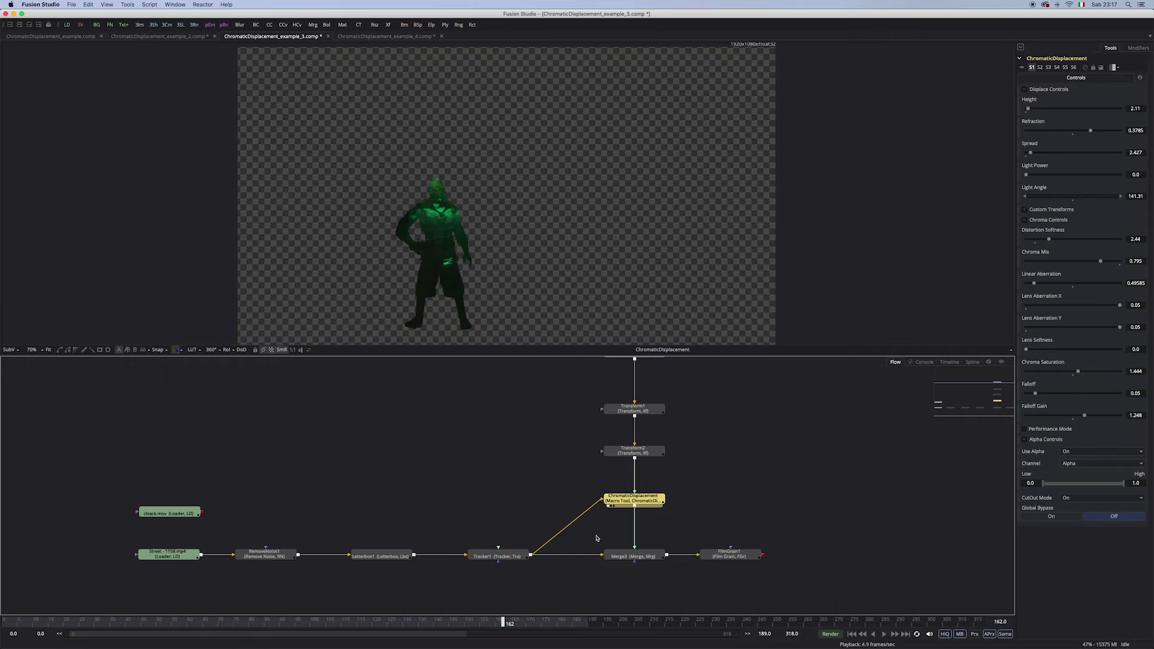
{"action": "left_click", "coordinate": [609, 562]}
{"action": "left_click_drag", "start_coordinate": [739, 553], "coordinate": [594, 242]}
{"action": "scroll", "coordinate": [498, 267], "scroll_direction": "up", "scroll_amount": 4}
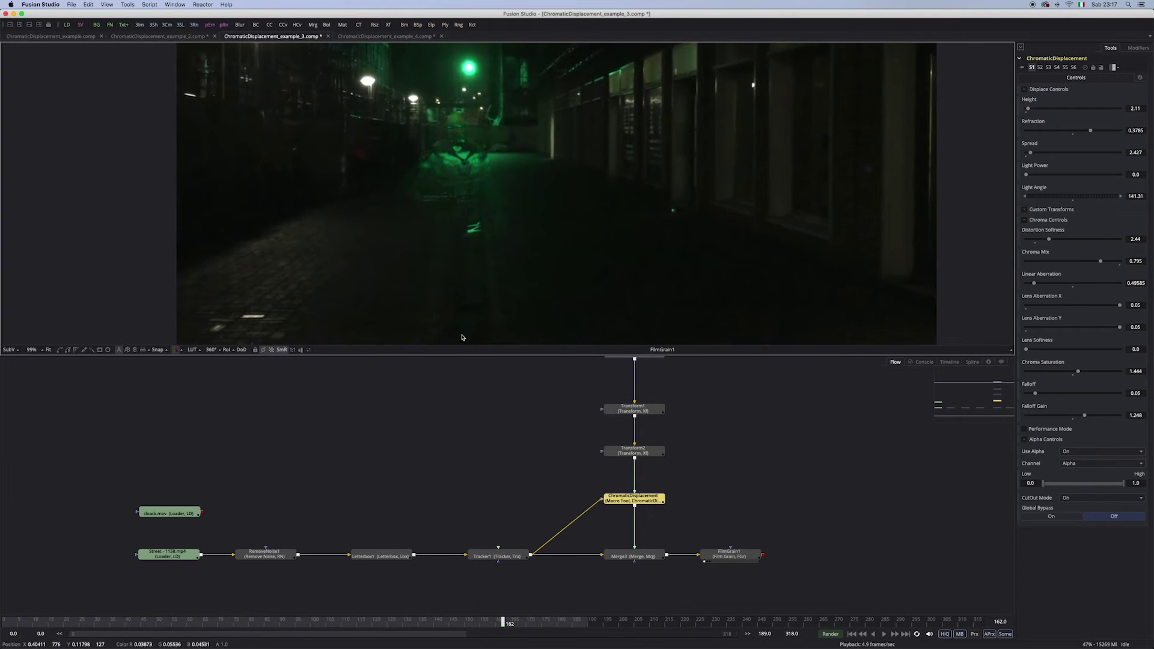
Load the rendered cloack.mov clip into the viewer, play it from the first frame and stop playback.
{"action": "left_click_drag", "start_coordinate": [169, 513], "coordinate": [443, 234]}
{"action": "left_click", "coordinate": [857, 635]}
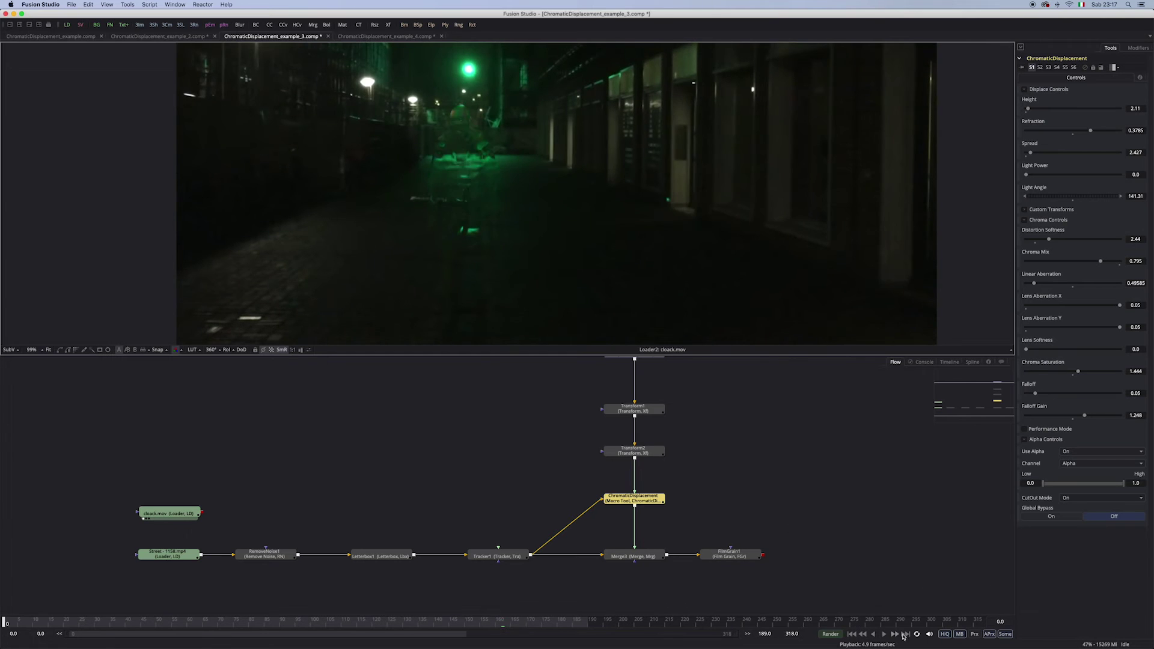
{"action": "left_click", "coordinate": [886, 636]}
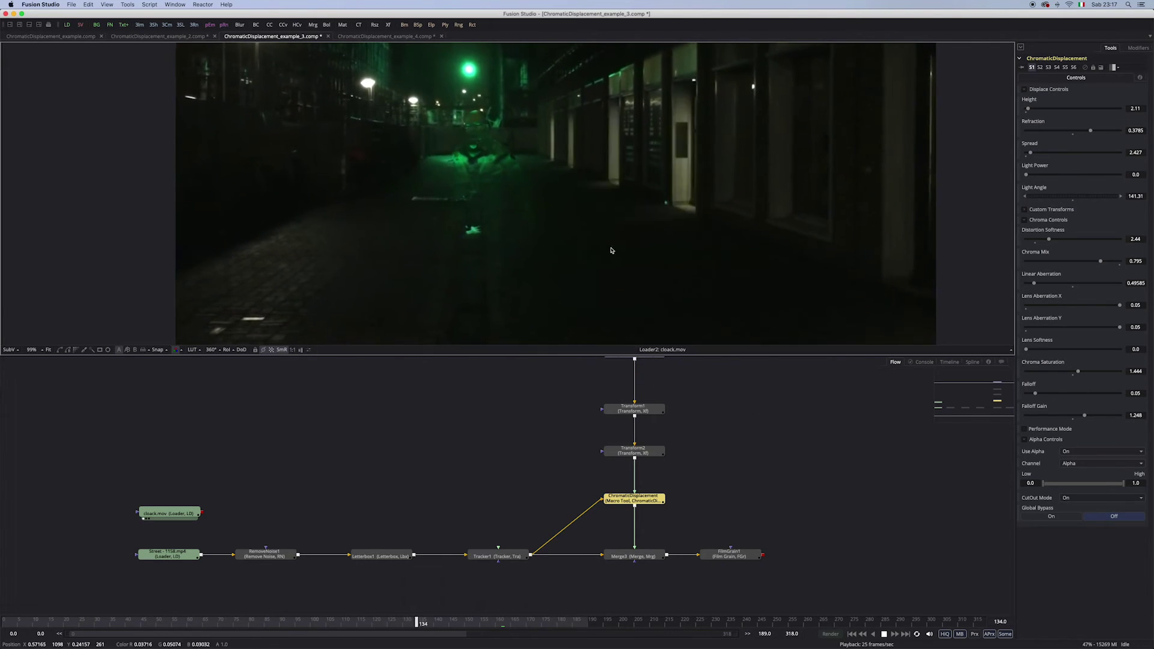
{"action": "scroll", "coordinate": [581, 251], "scroll_direction": "down", "scroll_amount": 1}
{"action": "scroll", "coordinate": [581, 252], "scroll_direction": "down", "scroll_amount": 1}
{"action": "scroll", "coordinate": [579, 265], "scroll_direction": "down", "scroll_amount": 1}
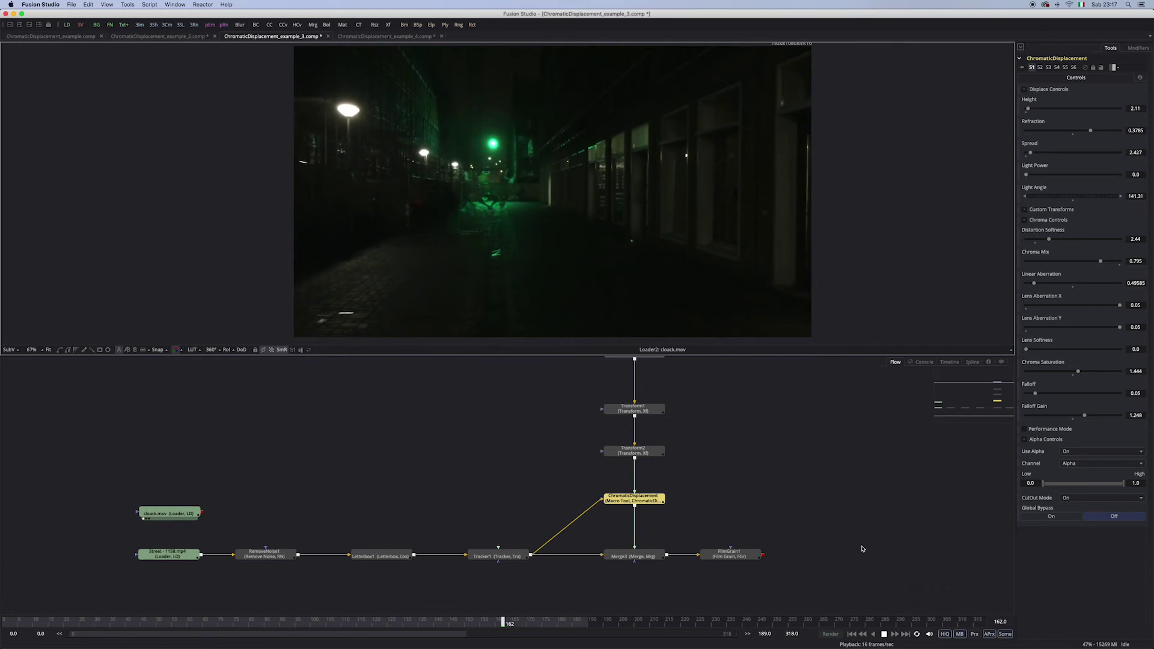
{"action": "left_click", "coordinate": [884, 634]}
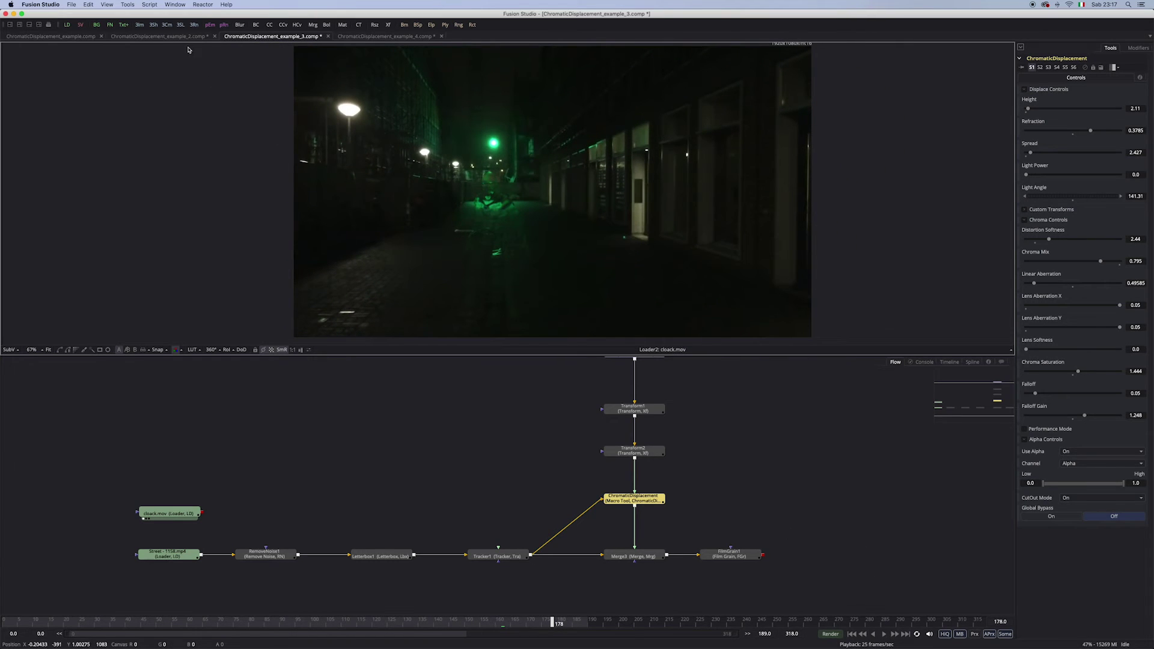
Switch to the ChromaticDisplacement_example_2 composition and view the Gun Focus source clip.
{"action": "left_click", "coordinate": [345, 469]}
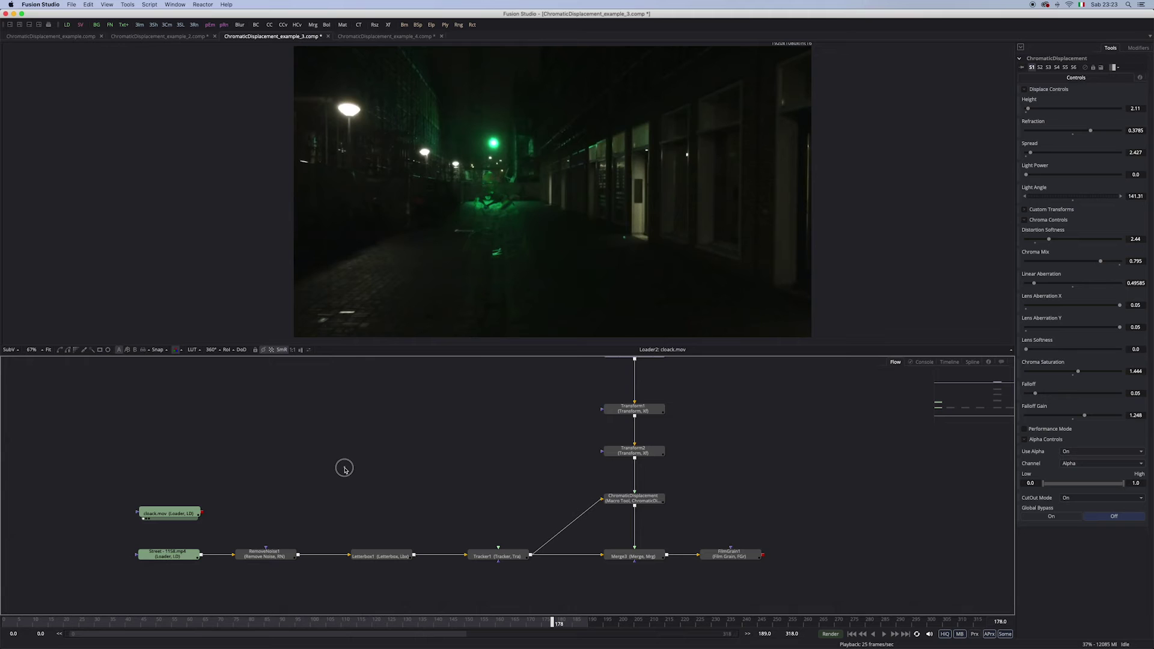
{"action": "left_click", "coordinate": [175, 38]}
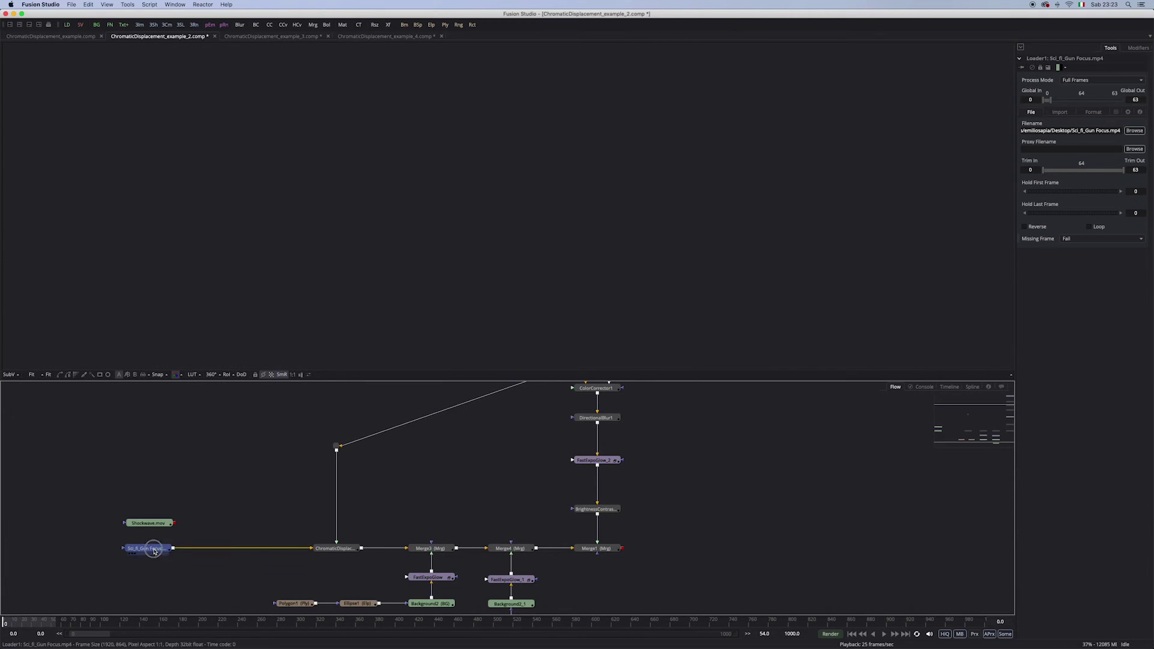
{"action": "left_click_drag", "start_coordinate": [153, 550], "coordinate": [325, 313]}
{"action": "left_click", "coordinate": [884, 635]}
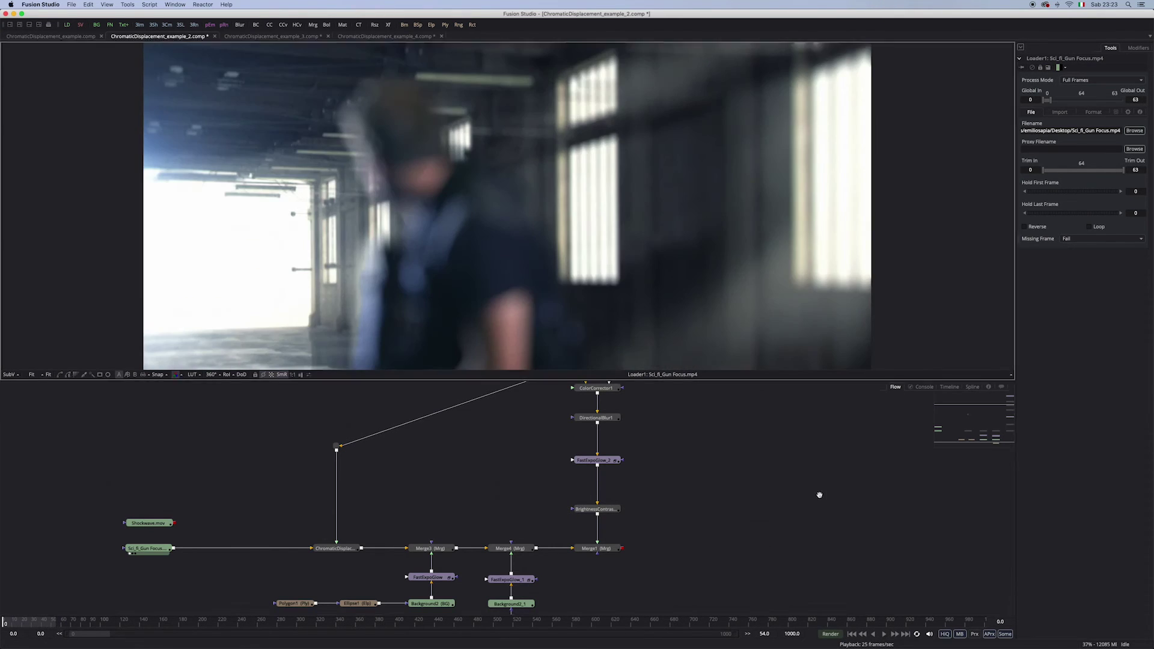
Show the Group1 output in the viewer, play it and stop playback.
{"action": "scroll", "coordinate": [773, 525], "scroll_direction": "up", "scroll_amount": 4}
{"action": "left_click", "coordinate": [617, 429]}
{"action": "left_click_drag", "start_coordinate": [617, 429], "coordinate": [680, 335]}
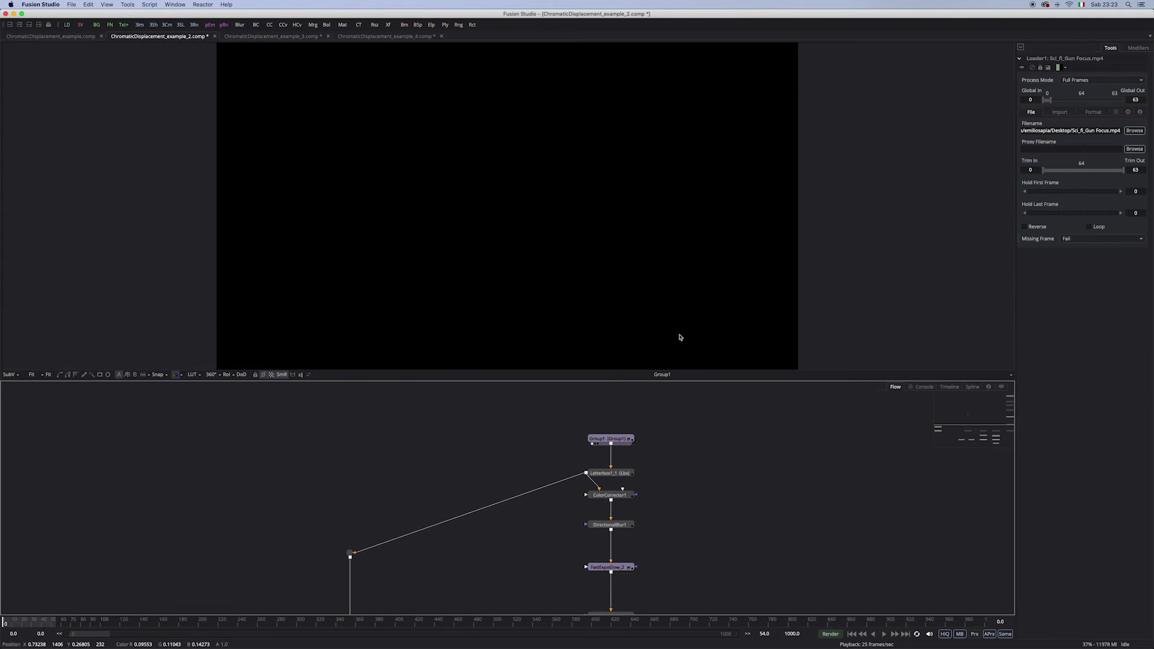
{"action": "left_click", "coordinate": [409, 509]}
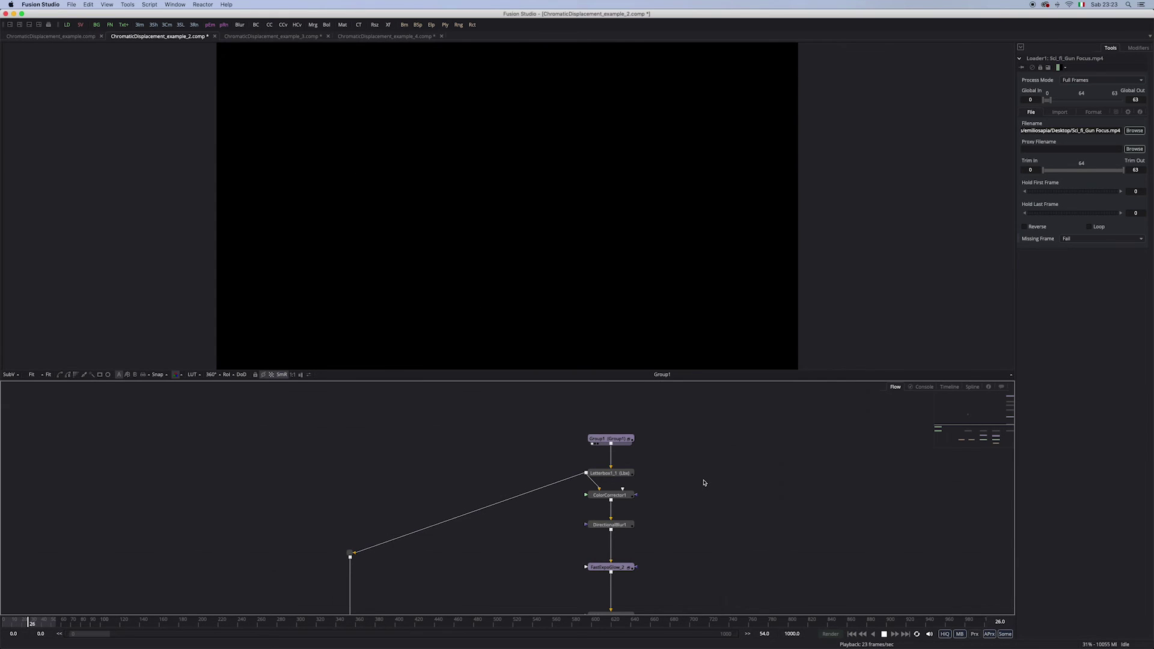
{"action": "key", "text": "space"}
{"action": "left_click_drag", "start_coordinate": [654, 227], "coordinate": [658, 261]}
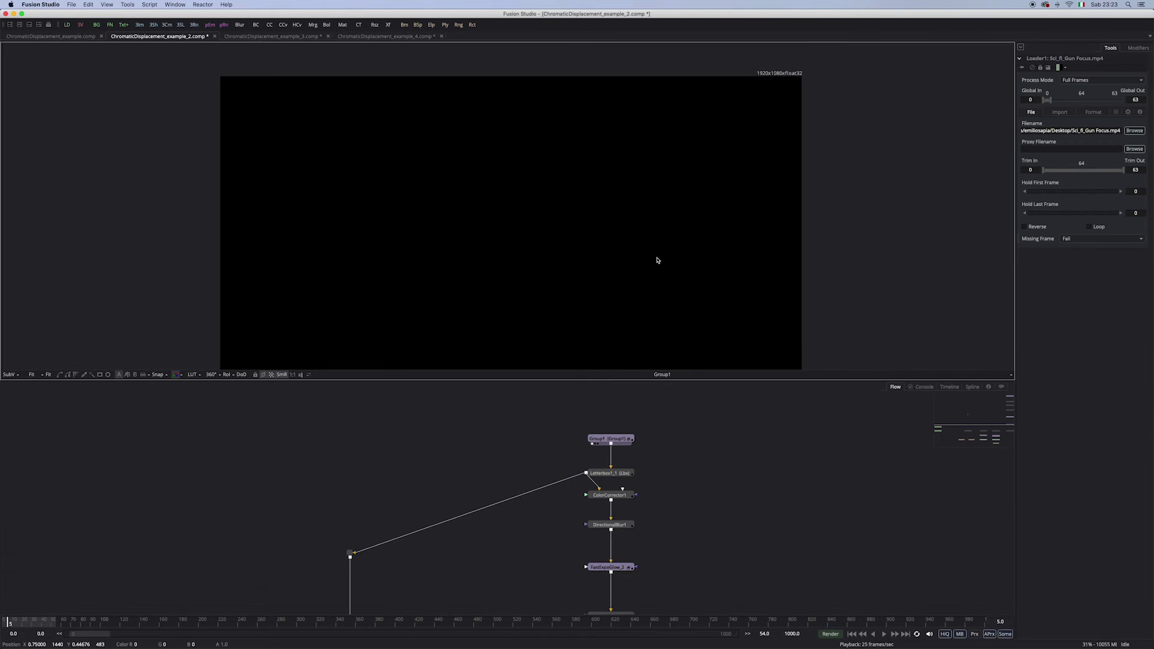
Show the Letterbox1_1 output in the viewer and compare it with the Gun Focus source clip.
{"action": "left_click_drag", "start_coordinate": [378, 522], "coordinate": [397, 492]}
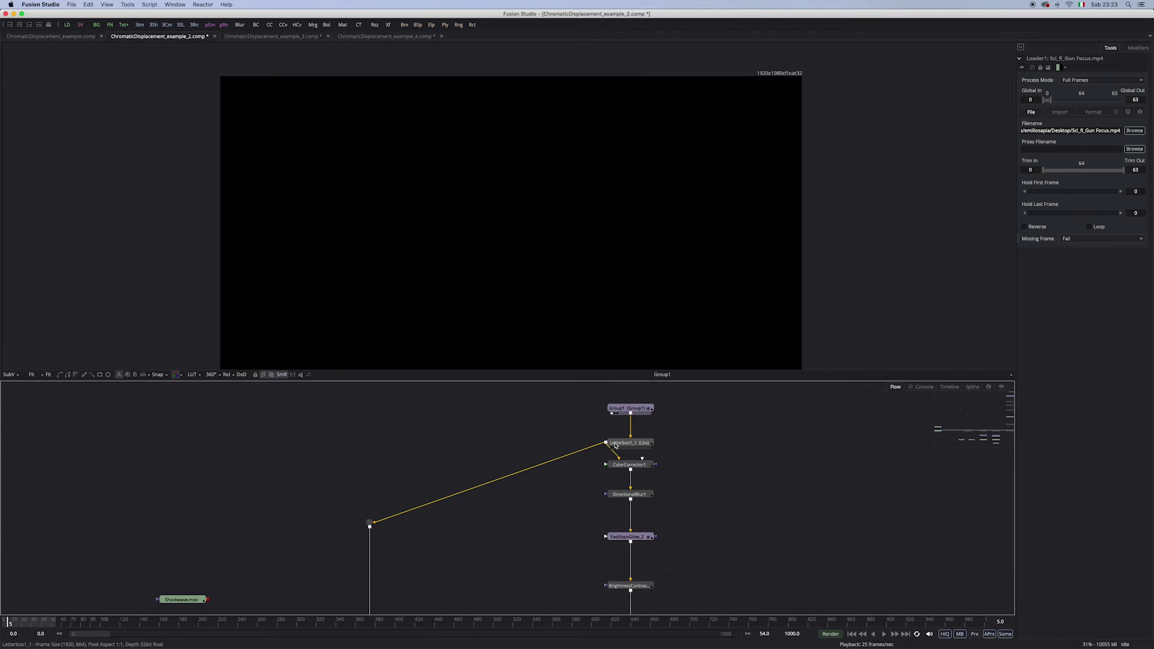
{"action": "left_click_drag", "start_coordinate": [614, 303], "coordinate": [614, 302]}
{"action": "left_click_drag", "start_coordinate": [314, 504], "coordinate": [333, 434]}
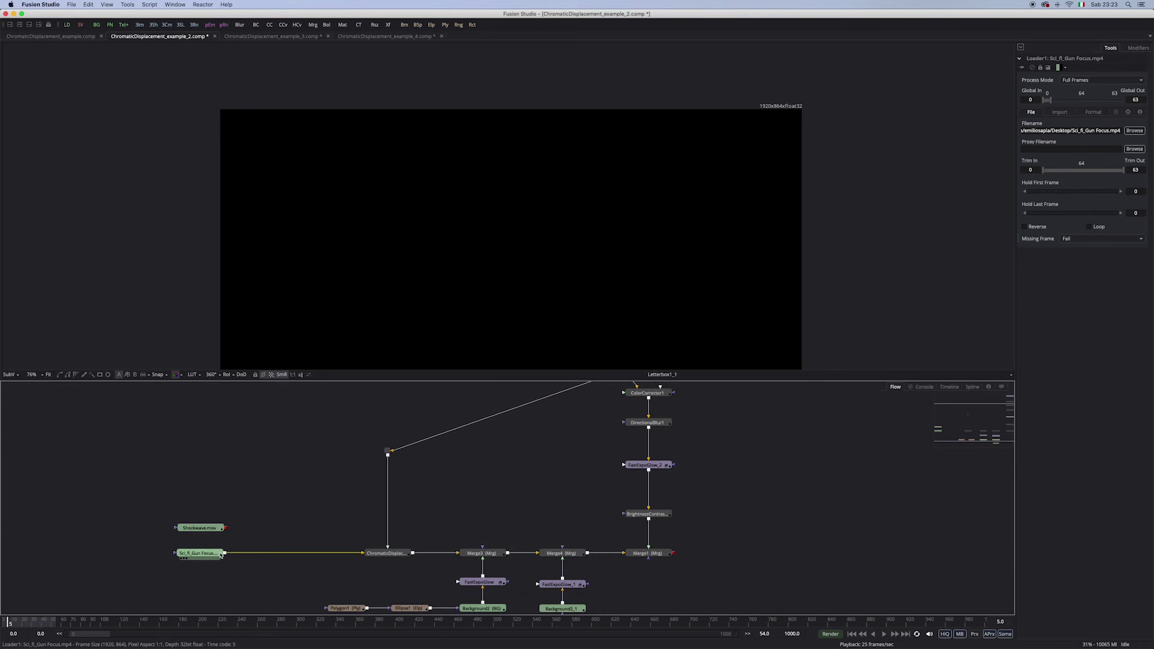
{"action": "left_click_drag", "start_coordinate": [214, 555], "coordinate": [571, 301]}
{"action": "left_click_drag", "start_coordinate": [683, 423], "coordinate": [690, 473]}
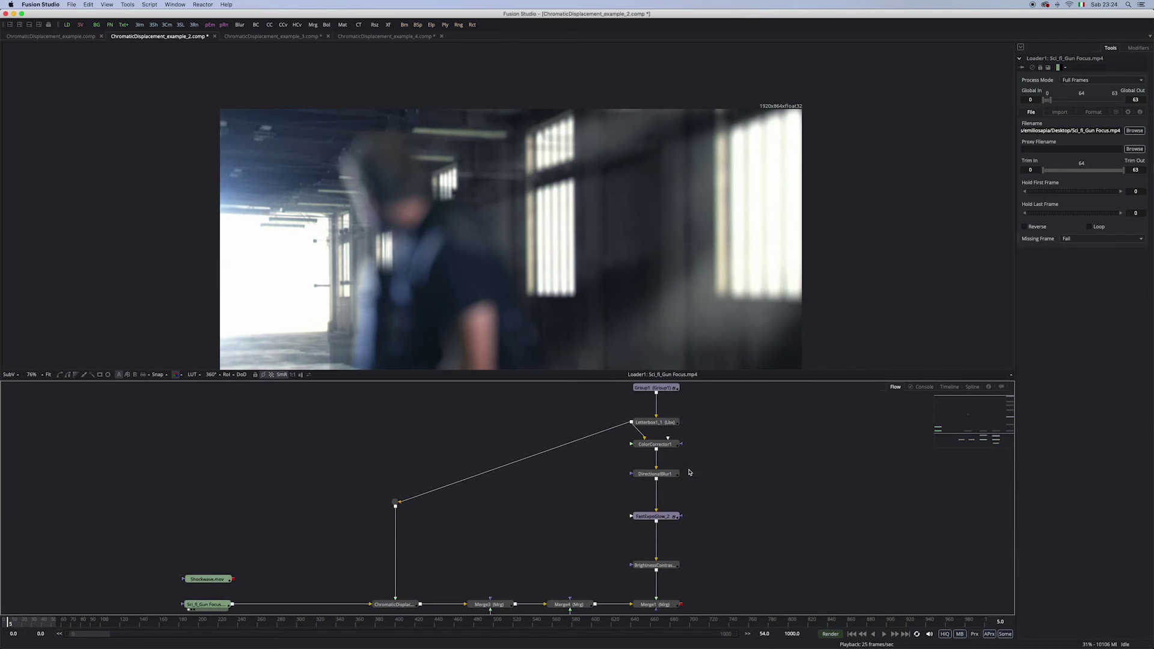
{"action": "left_click_drag", "start_coordinate": [644, 288], "coordinate": [642, 267]}
{"action": "scroll", "coordinate": [642, 266], "scroll_direction": "down", "scroll_amount": 2}
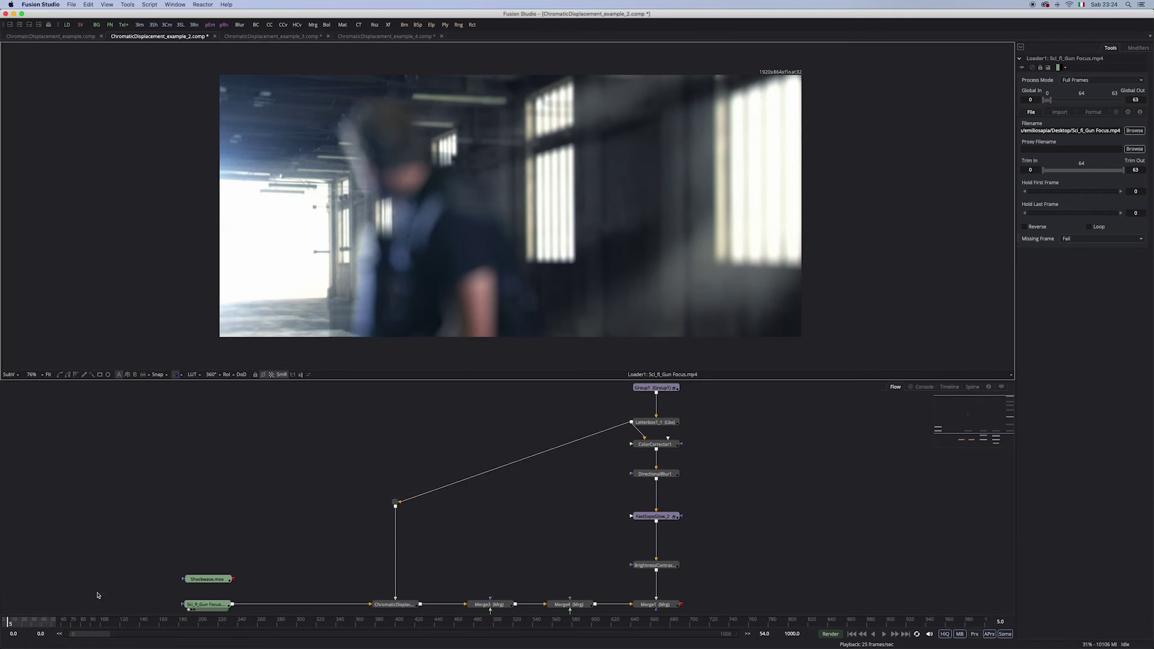
Compare the Letterbox1_1 and FastExpoGlow_2 outputs with the Gun Focus source clip at frame 46.
{"action": "left_click", "coordinate": [48, 622]}
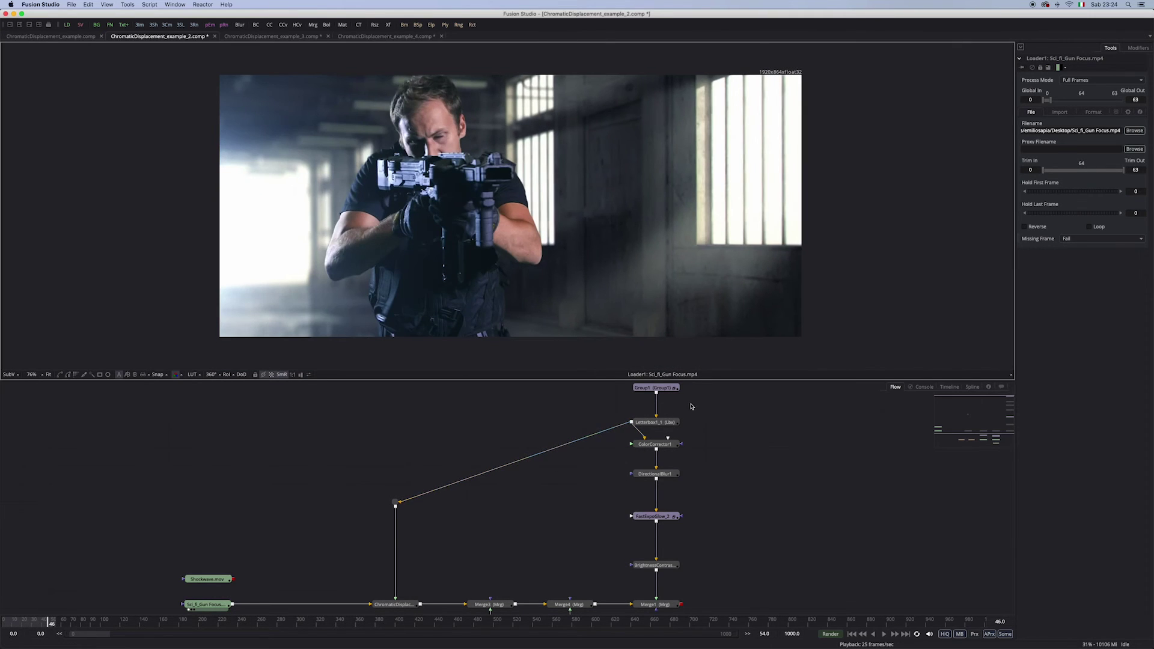
{"action": "left_click_drag", "start_coordinate": [664, 422], "coordinate": [645, 255]}
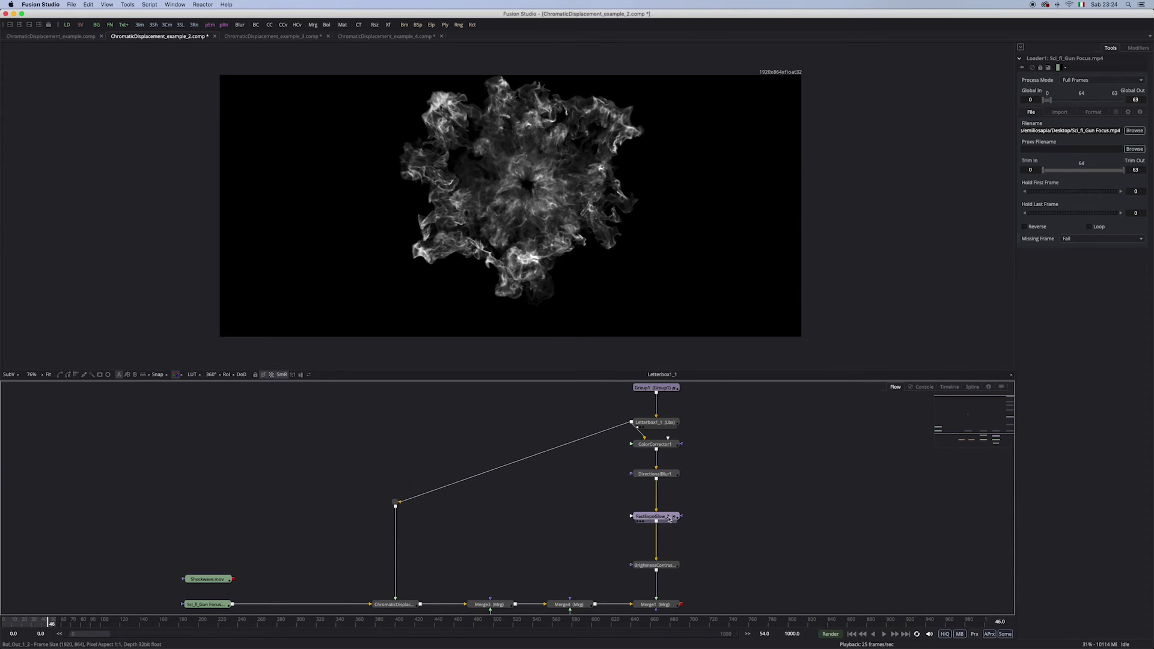
{"action": "left_click", "coordinate": [639, 521]}
{"action": "scroll", "coordinate": [352, 475], "scroll_direction": "down", "scroll_amount": 2}
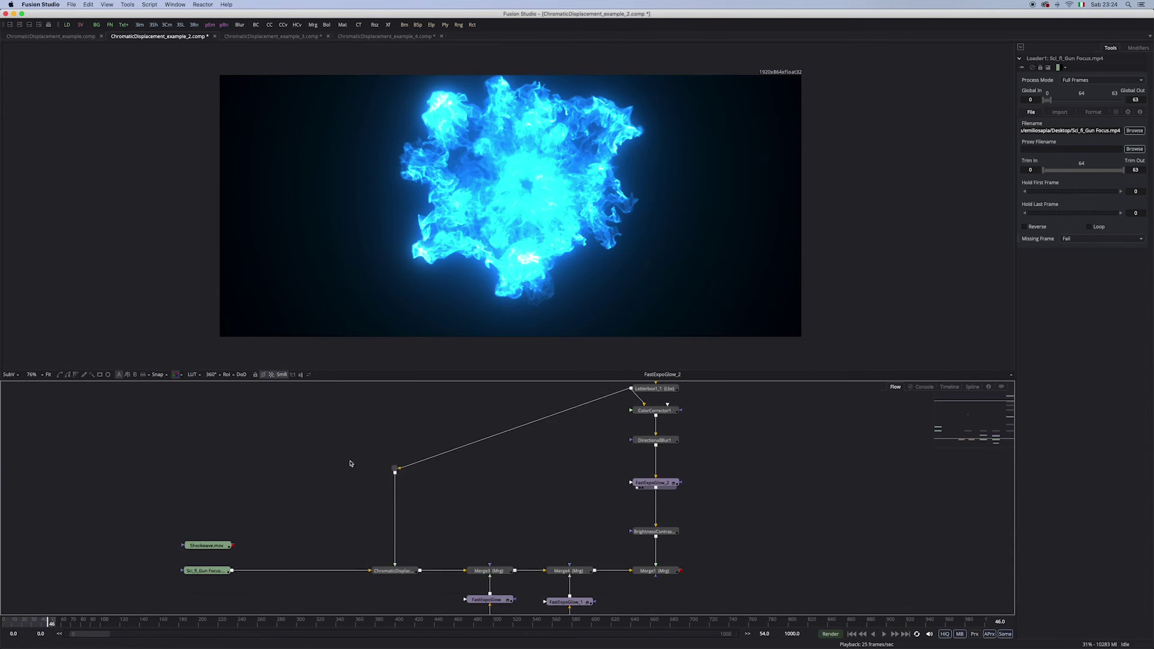
{"action": "key", "text": "1"}
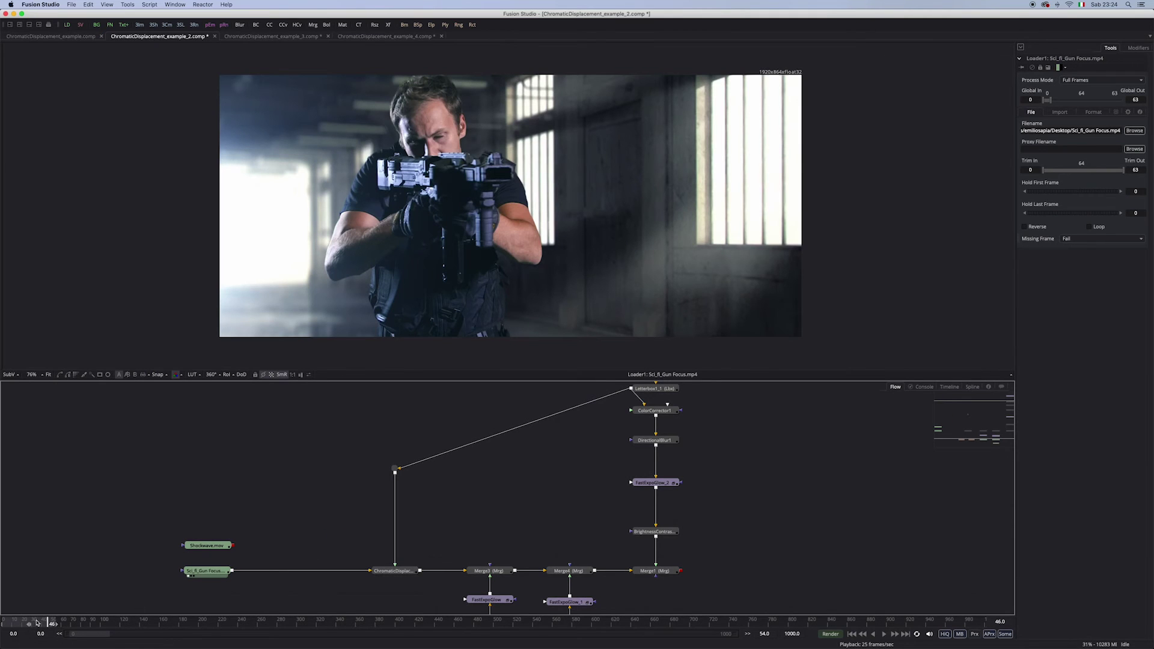
Play the ChromaticDisplacement output from frame 0, open that node's controls and stop playback.
{"action": "left_click_drag", "start_coordinate": [33, 622], "coordinate": [3, 622]}
{"action": "left_click_drag", "start_coordinate": [394, 570], "coordinate": [653, 336]}
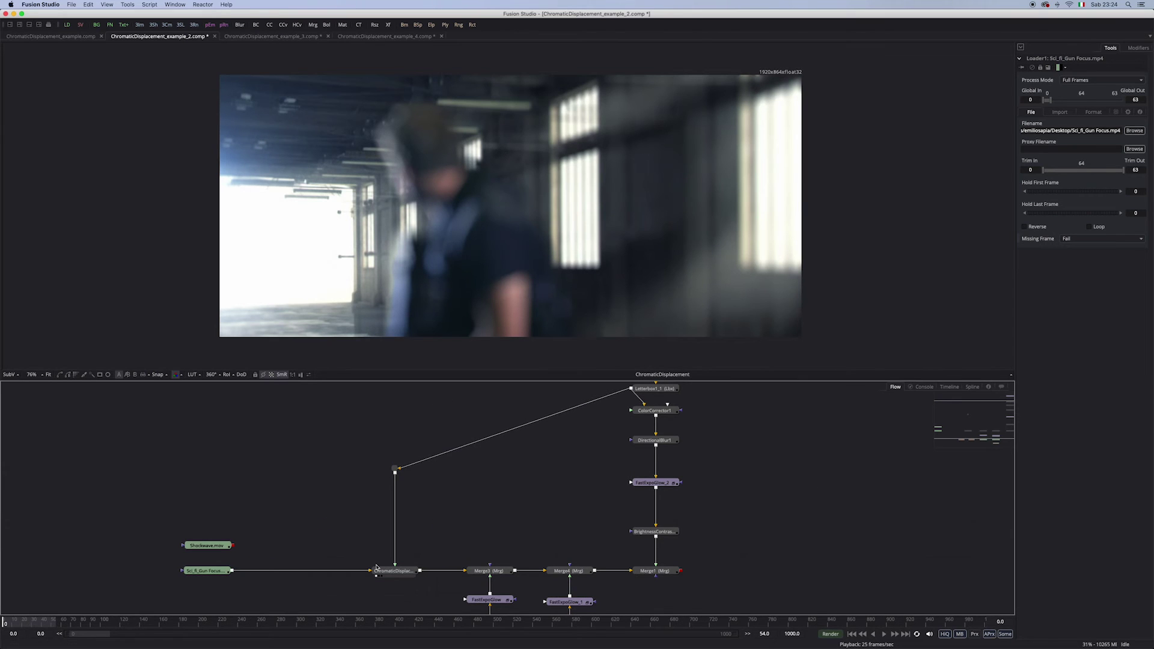
{"action": "left_click", "coordinate": [884, 635]}
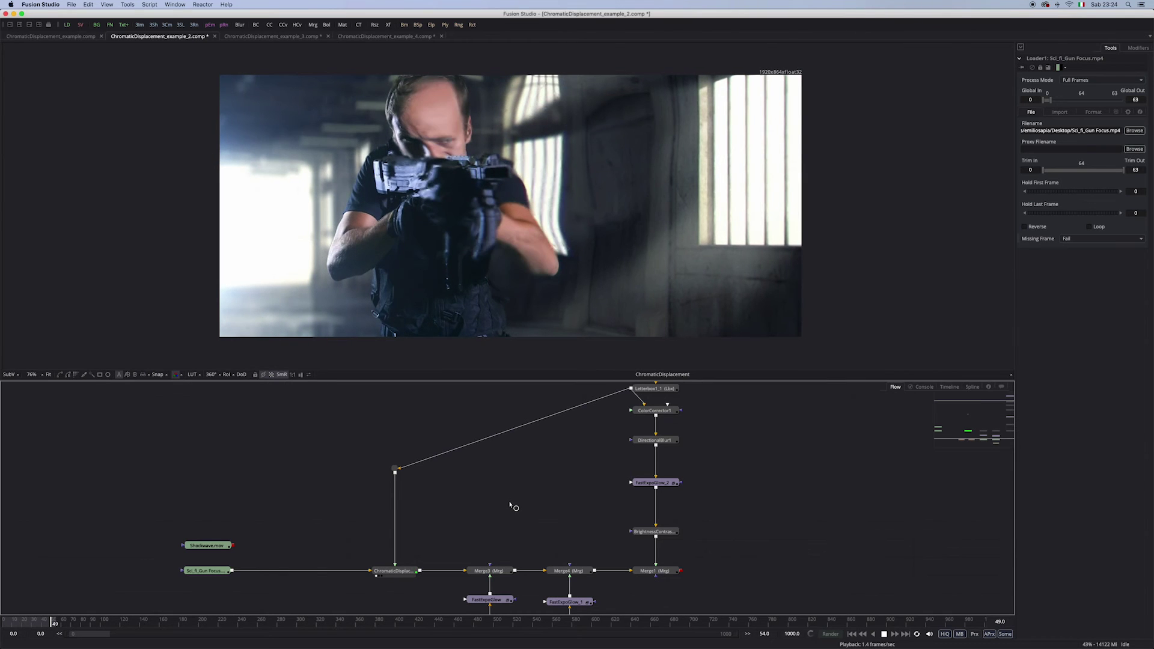
{"action": "left_click", "coordinate": [398, 569]}
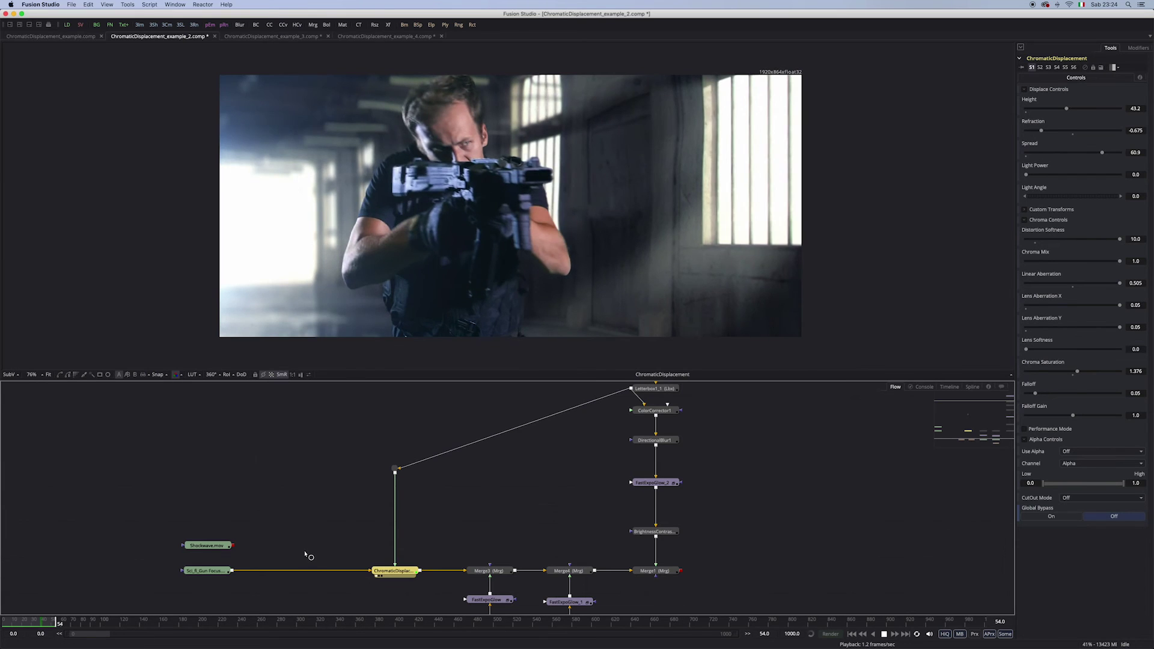
{"action": "key", "text": "ctrl+p"}
Add a second ChromaticDisplacement tool, feed it from the Gun Focus clip and view its output.
{"action": "key", "text": "shift+space"}
{"action": "type", "text": "ch"}
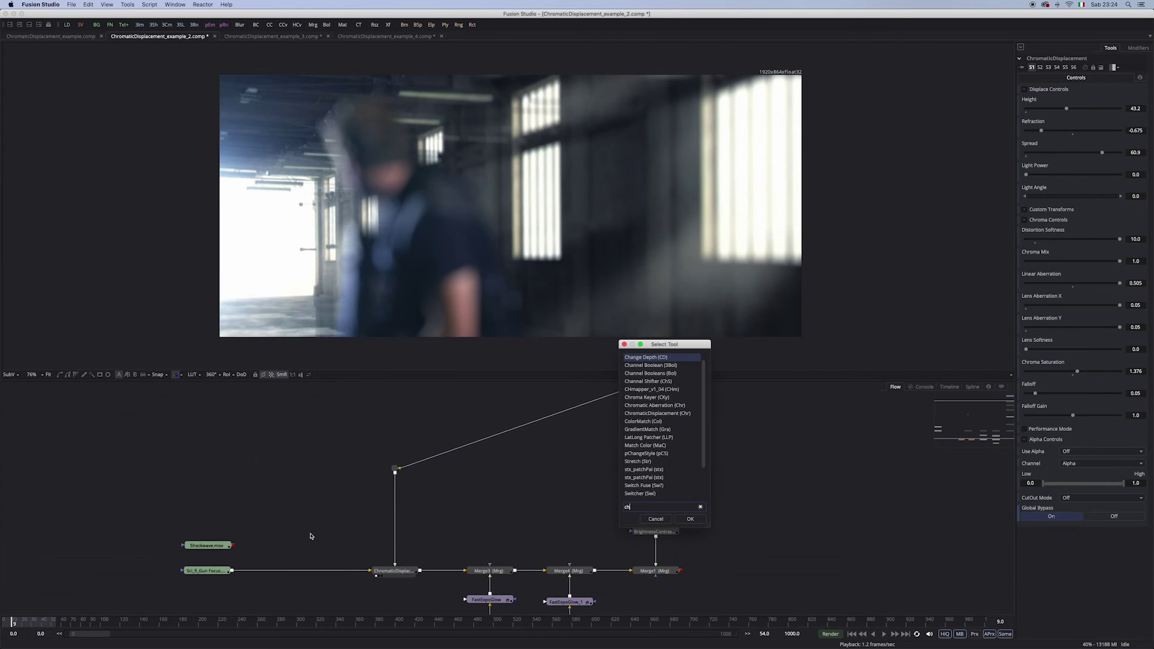
{"action": "key", "text": "Down"}
{"action": "key", "text": "Down"}
{"action": "key", "text": "Down"}
{"action": "key", "text": "Down"}
{"action": "key", "text": "Down"}
{"action": "key", "text": "Down"}
{"action": "key", "text": "Down"}
{"action": "key", "text": "Return"}
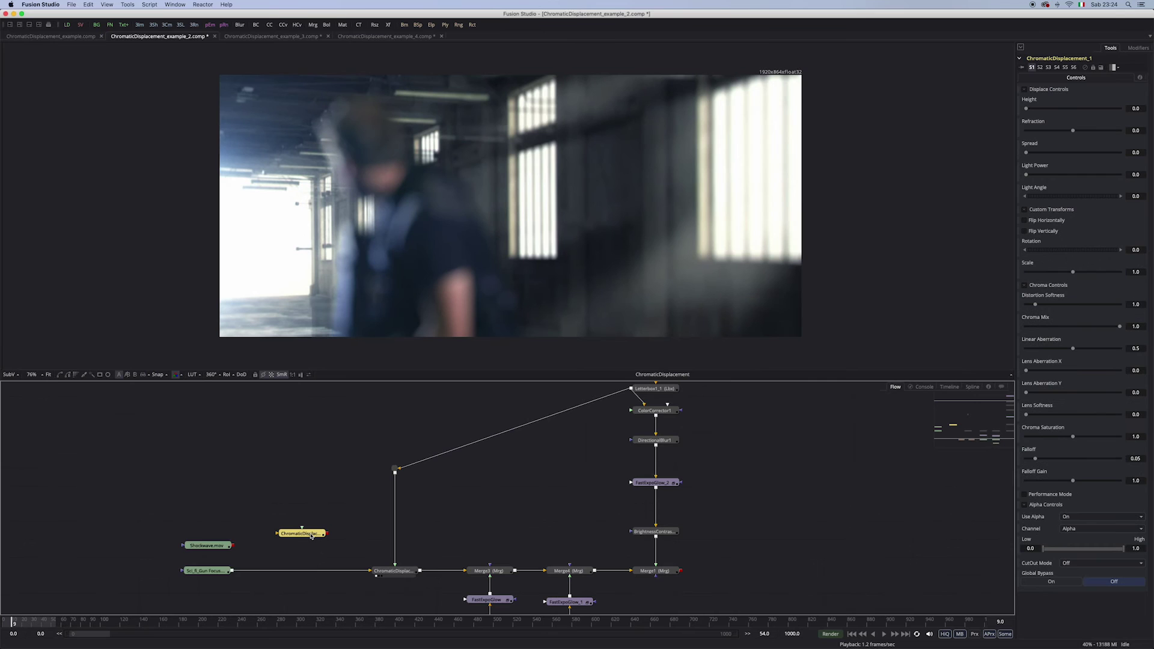
{"action": "left_click_drag", "start_coordinate": [231, 571], "coordinate": [342, 425]}
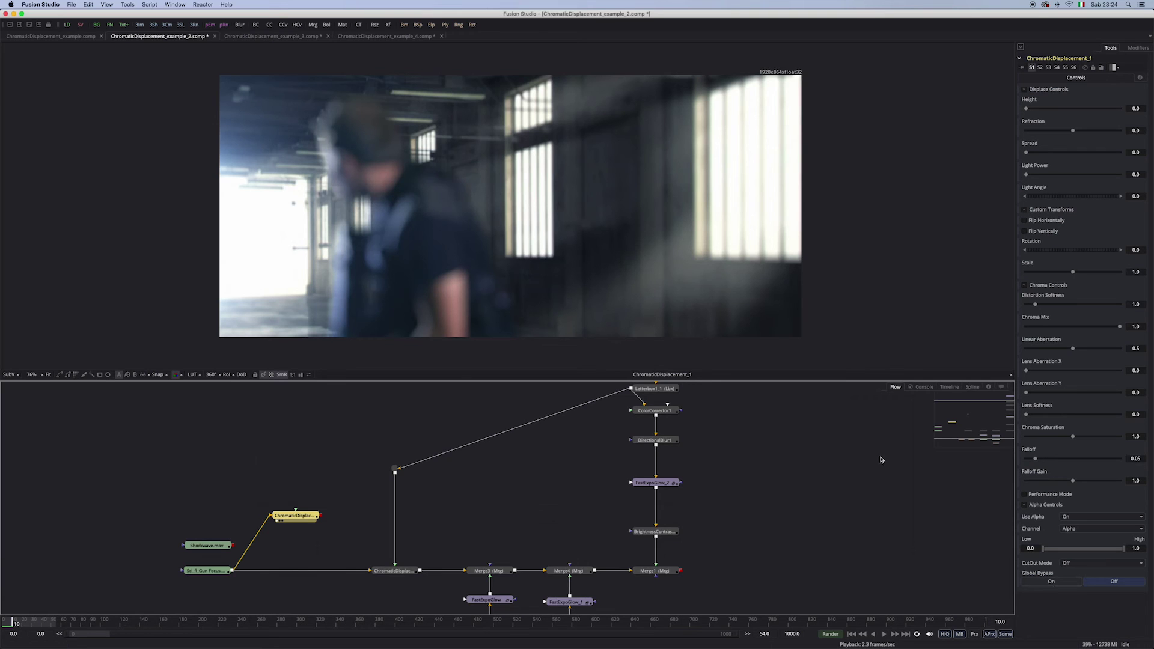
Play the new ChromaticDisplacement node with Global Bypass on, and delete that node.
{"action": "left_click", "coordinate": [1052, 582]}
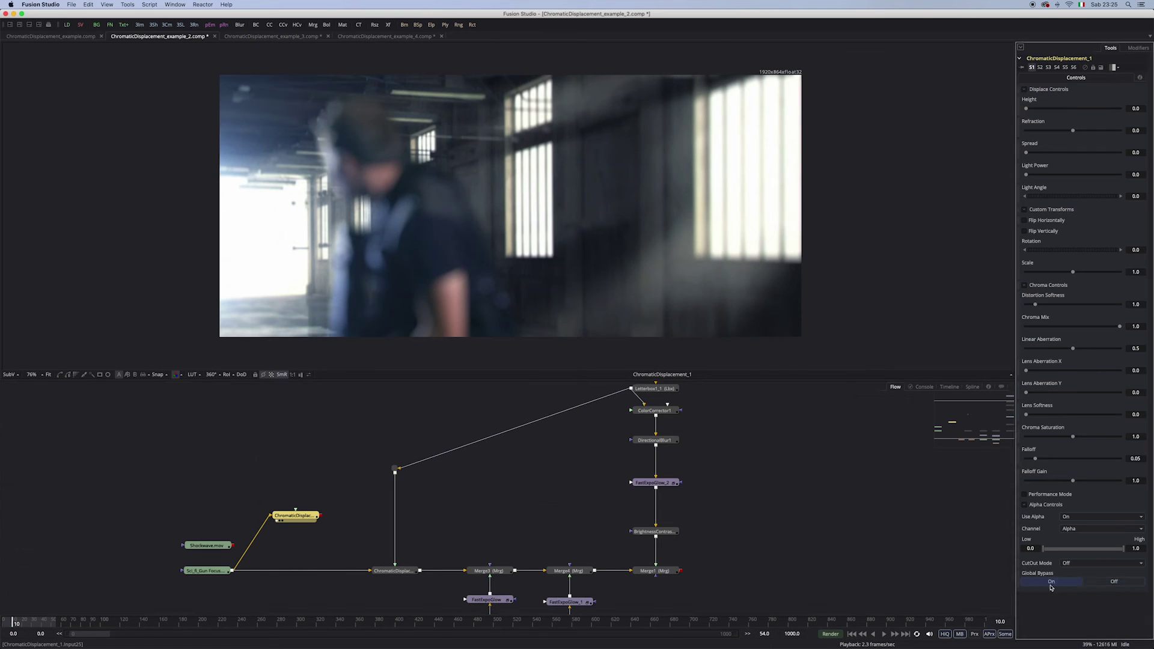
{"action": "left_click", "coordinate": [883, 634]}
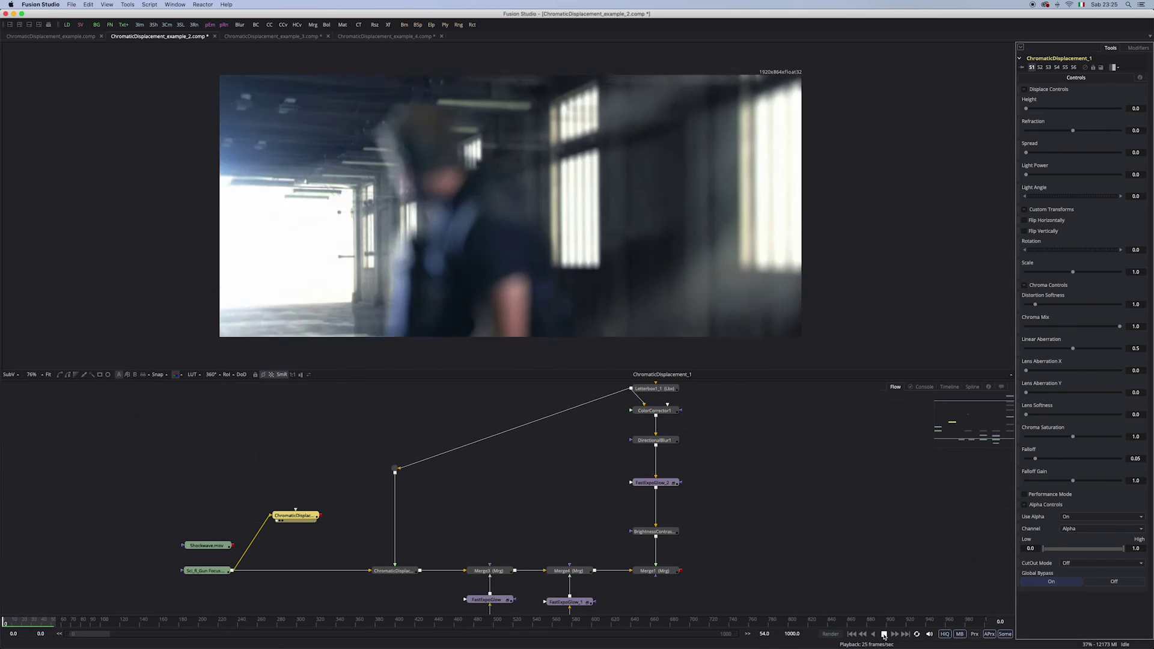
{"action": "left_click", "coordinate": [883, 634]}
{"action": "left_click_drag", "start_coordinate": [284, 483], "coordinate": [321, 538]}
{"action": "key", "text": "Delete"}
Open the remaining ChromaticDisplacement node's controls and play the Gun Focus source clip from frame 0.
{"action": "left_click_drag", "start_coordinate": [50, 618], "coordinate": [5, 619]}
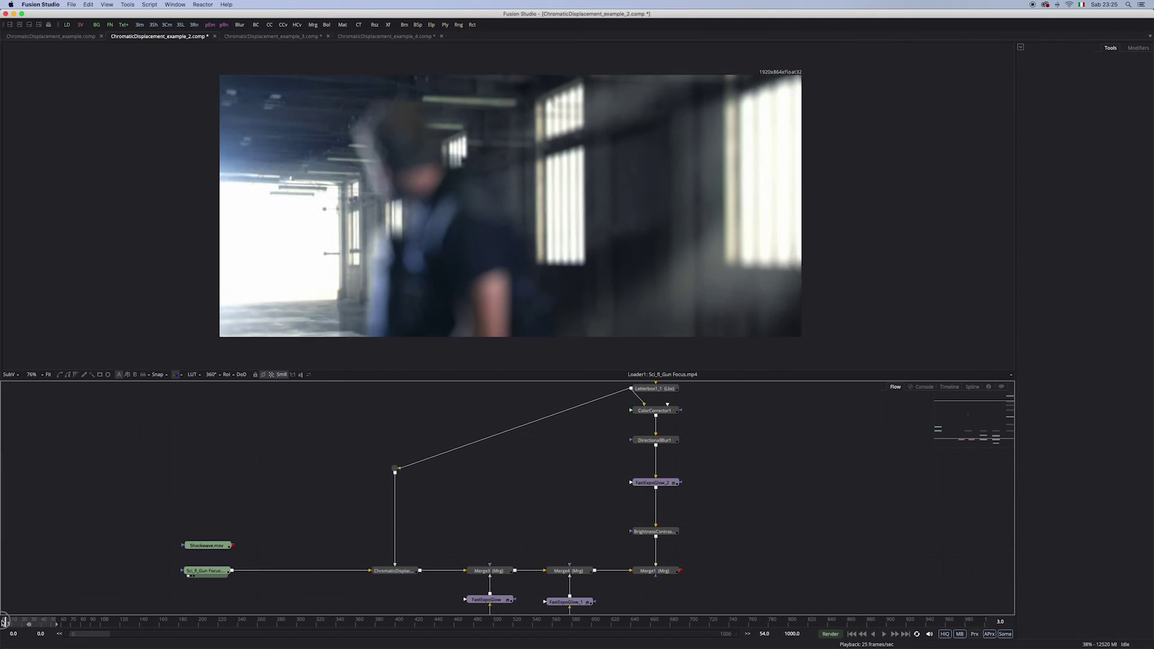
{"action": "left_click", "coordinate": [394, 571]}
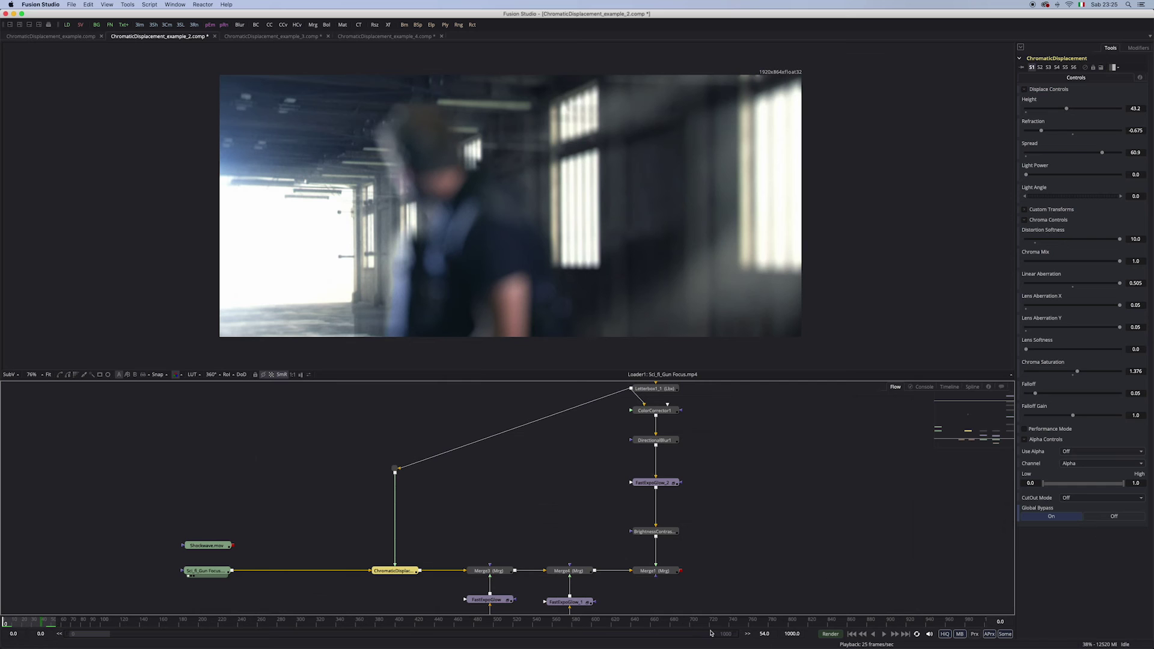
{"action": "left_click", "coordinate": [881, 635]}
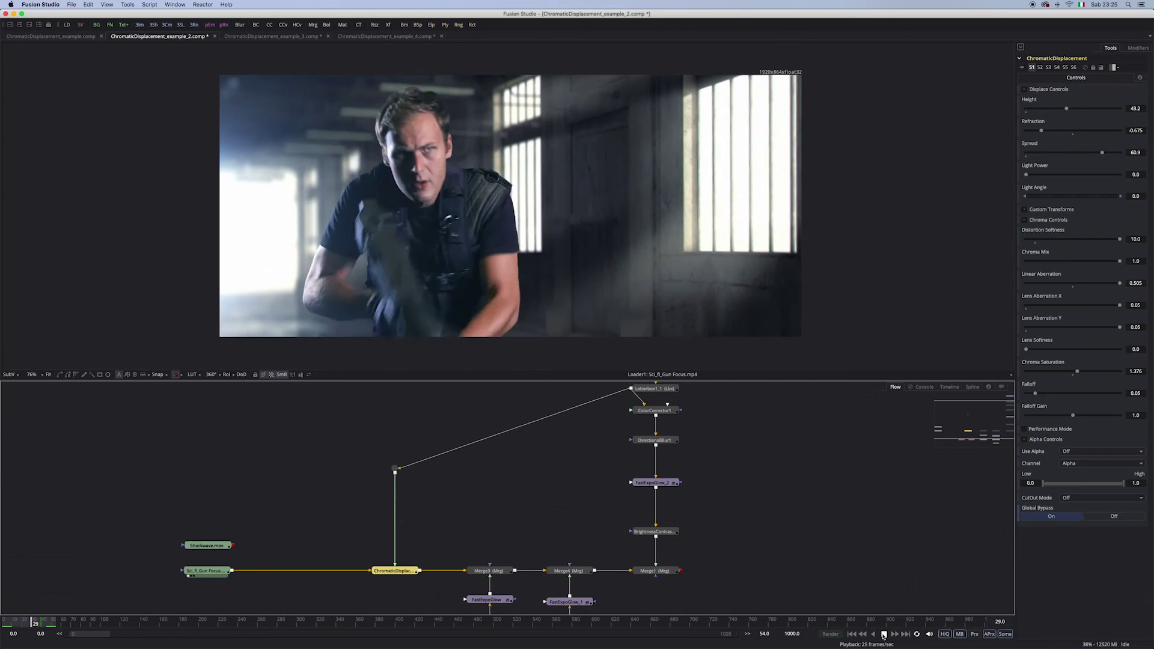
{"action": "left_click", "coordinate": [883, 635]}
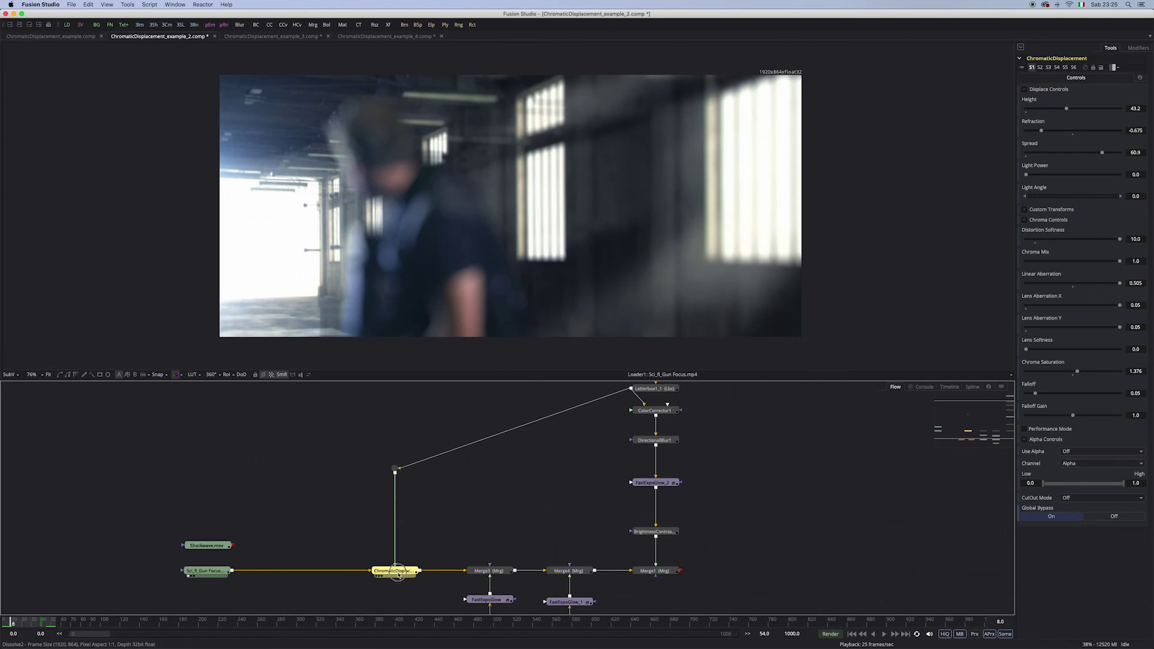
Play the rendered Shockwave.mov clip fitted to the viewer and stop playback.
{"action": "left_click", "coordinate": [883, 635]}
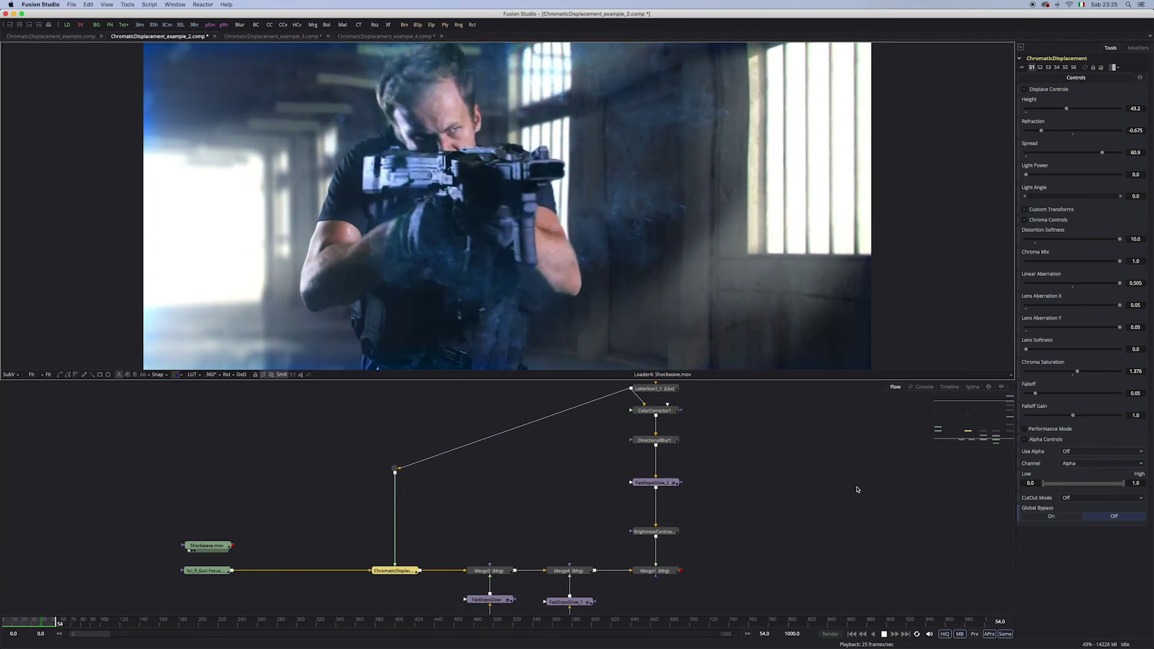
{"action": "key", "text": "space"}
{"action": "left_click", "coordinate": [850, 500]}
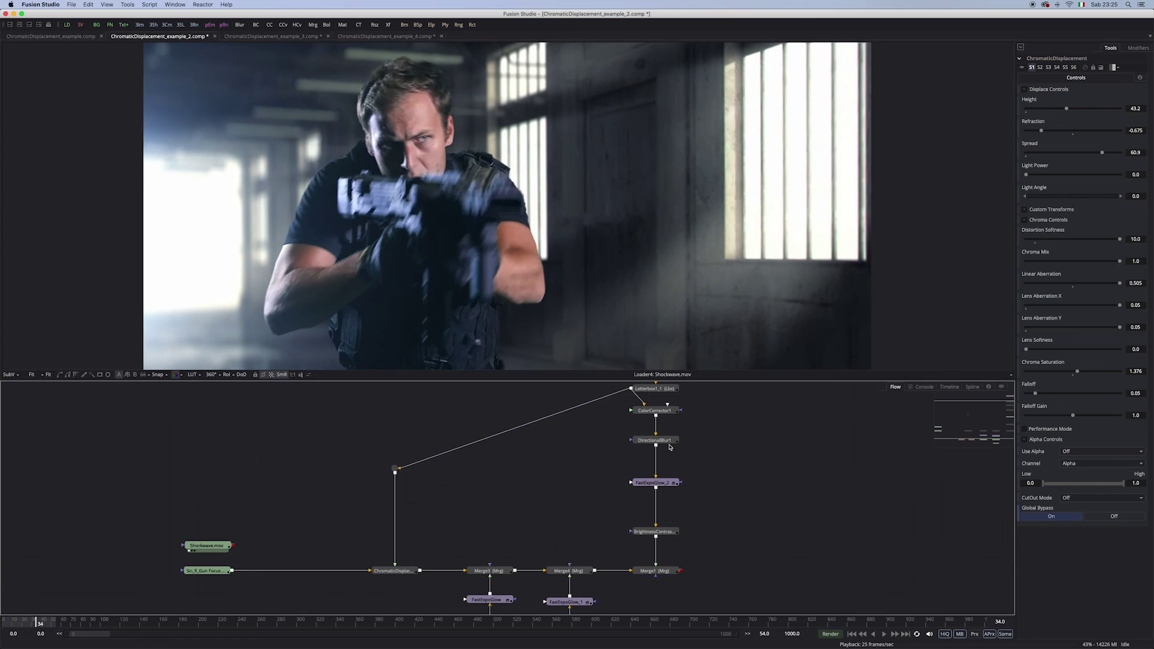
Switch to the ChromaticDisplacement_example composition and view WCManchester.png, ColorCorrector1 and Letterbox1 in turn.
{"action": "left_click", "coordinate": [82, 37]}
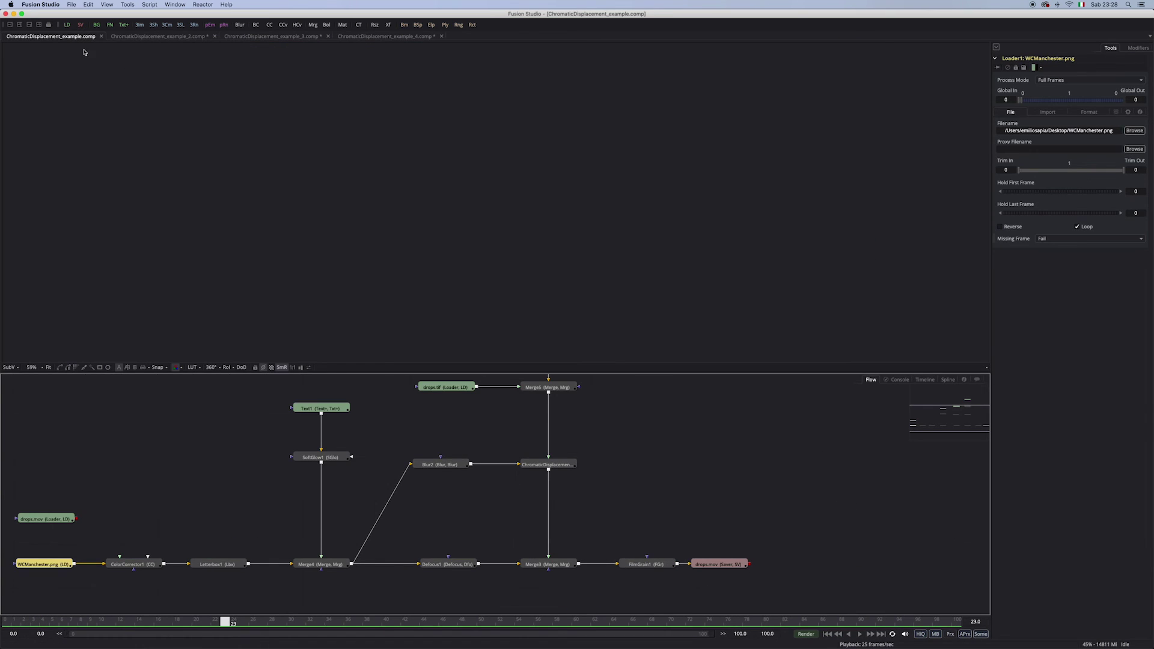
{"action": "left_click_drag", "start_coordinate": [57, 564], "coordinate": [253, 325]}
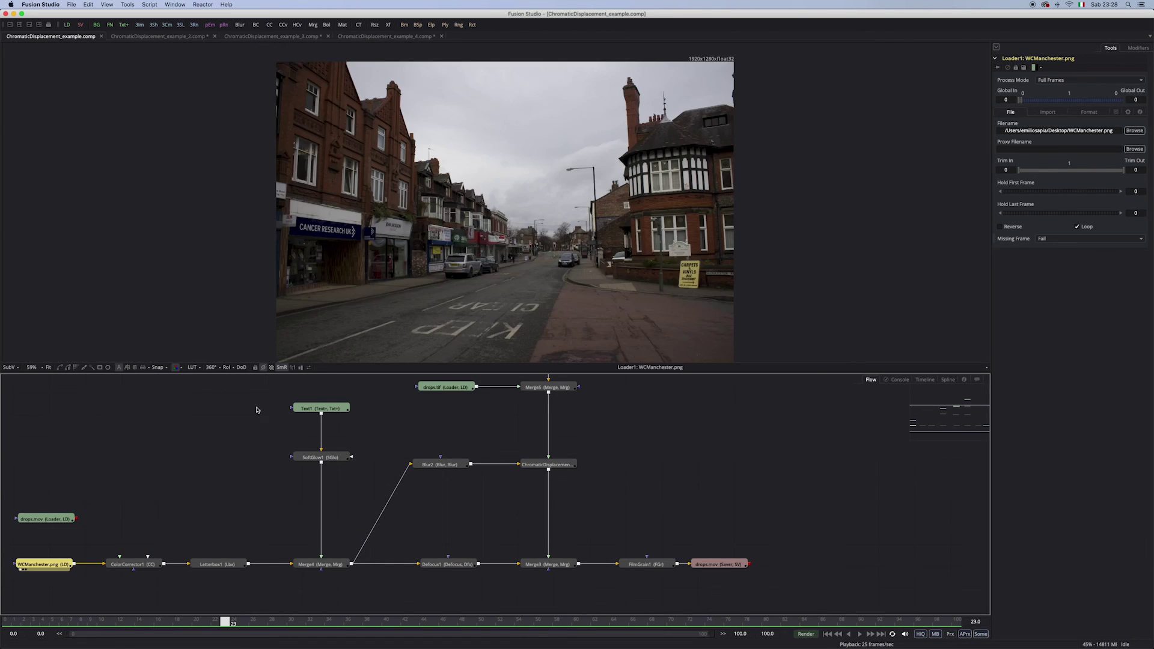
{"action": "left_click_drag", "start_coordinate": [132, 564], "coordinate": [288, 336]}
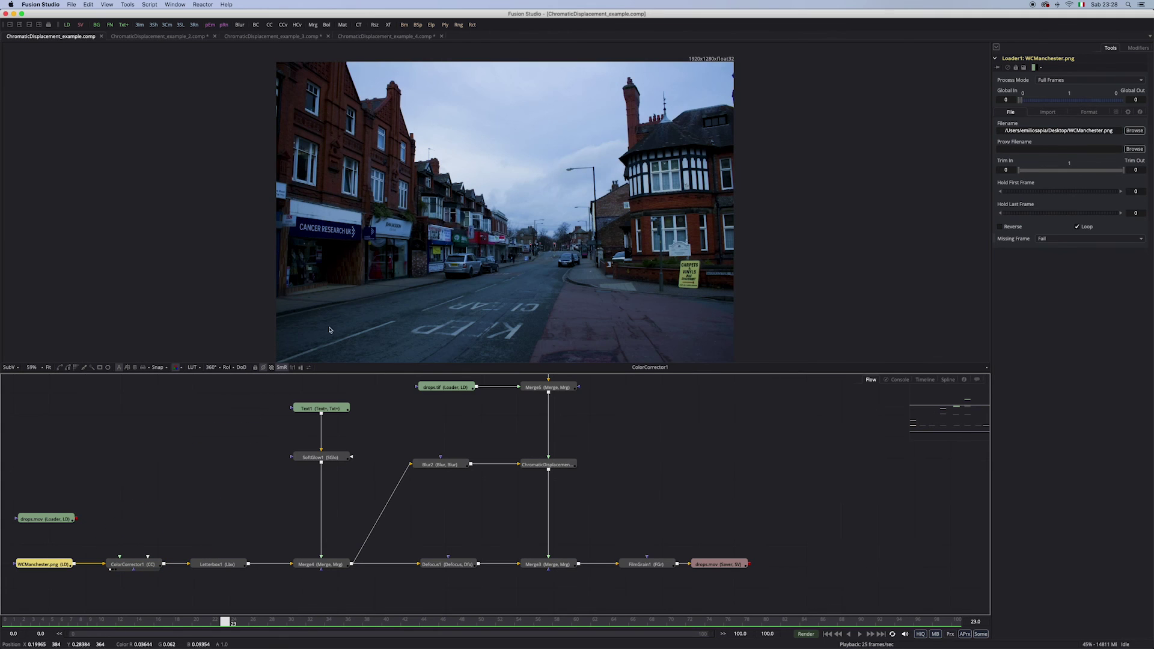
{"action": "left_click_drag", "start_coordinate": [219, 562], "coordinate": [421, 270]}
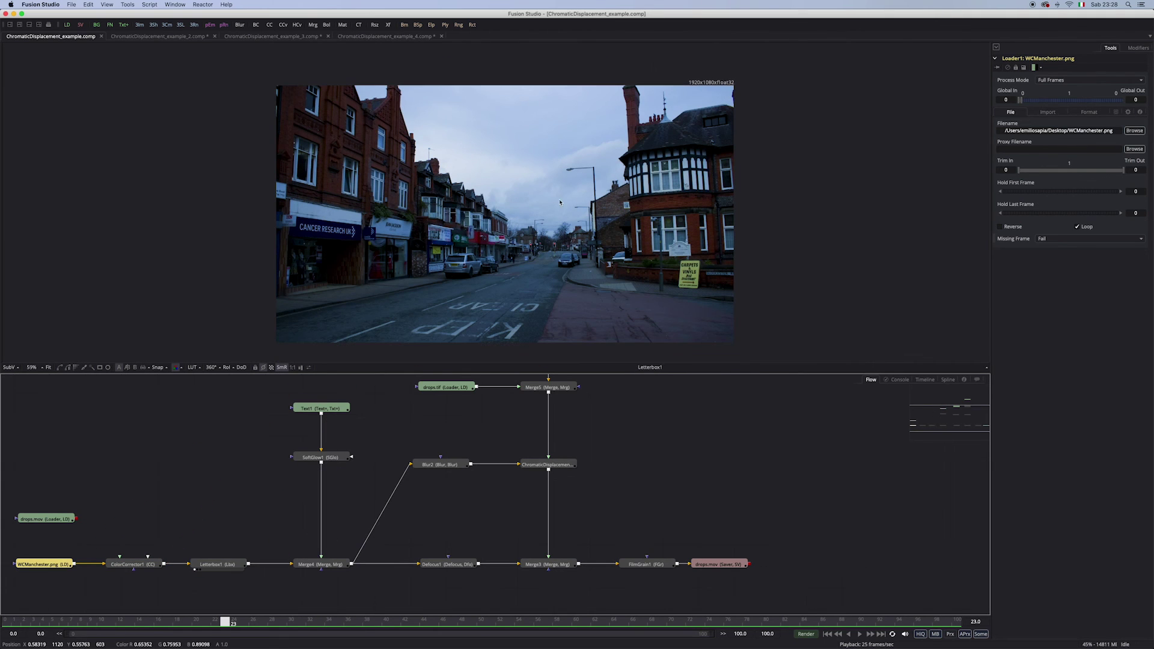
{"action": "scroll", "coordinate": [459, 220], "scroll_direction": "down", "scroll_amount": 1}
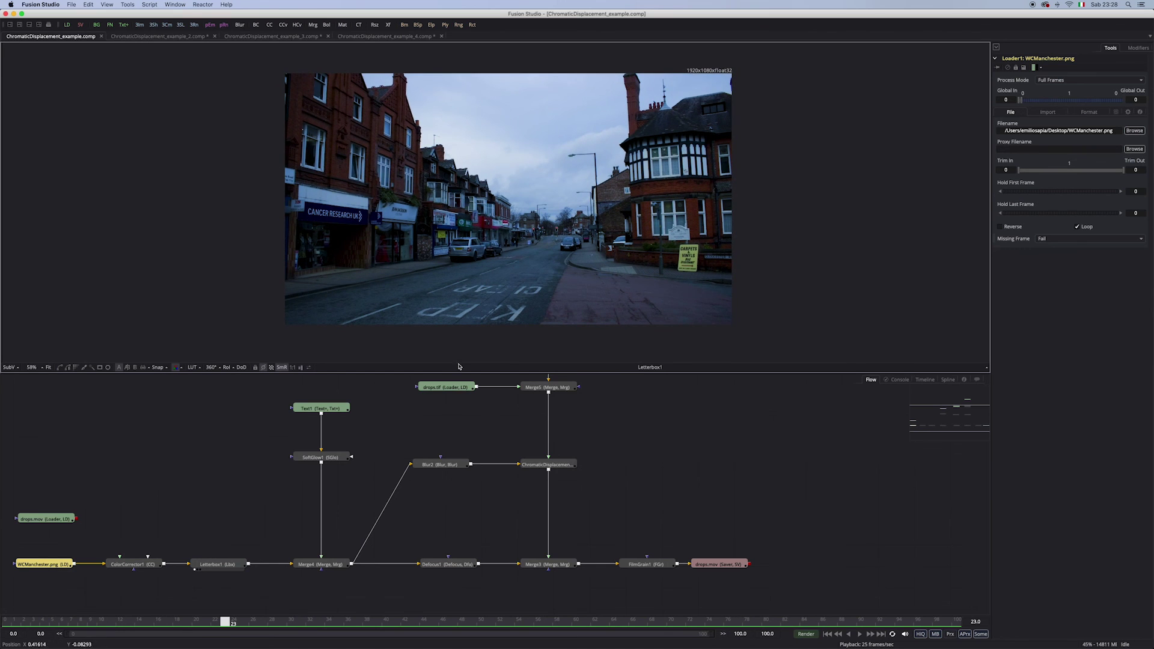
{"action": "left_click_drag", "start_coordinate": [390, 446], "coordinate": [419, 447]}
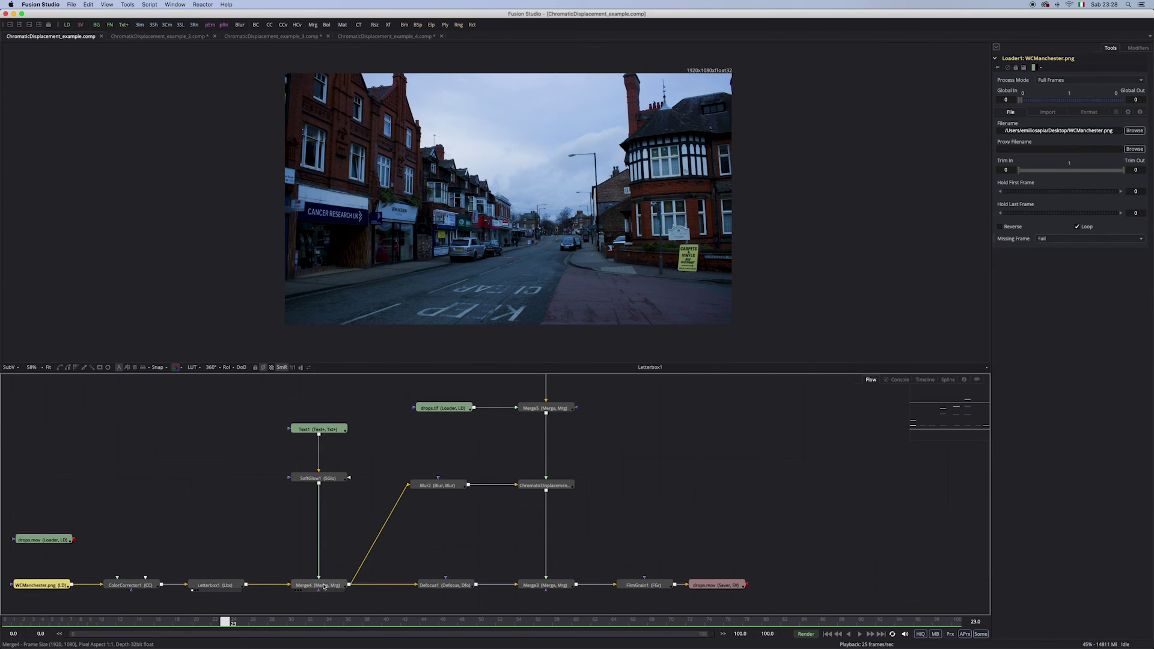
Show the Merge4 output with the Rain! text in the viewer, followed by the Defocus1 output.
{"action": "left_click", "coordinate": [324, 587]}
{"action": "key", "text": "1"}
{"action": "scroll", "coordinate": [385, 559], "scroll_direction": "down", "scroll_amount": 5}
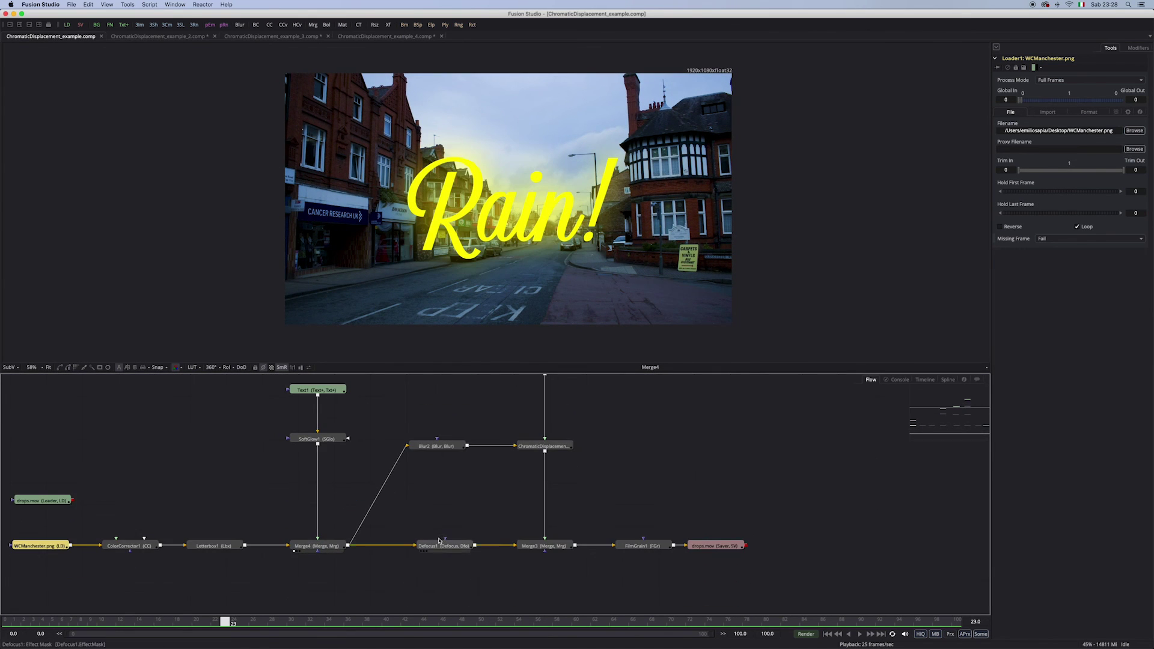
{"action": "left_click_drag", "start_coordinate": [439, 540], "coordinate": [541, 241]}
{"action": "scroll", "coordinate": [632, 502], "scroll_direction": "up", "scroll_amount": 3}
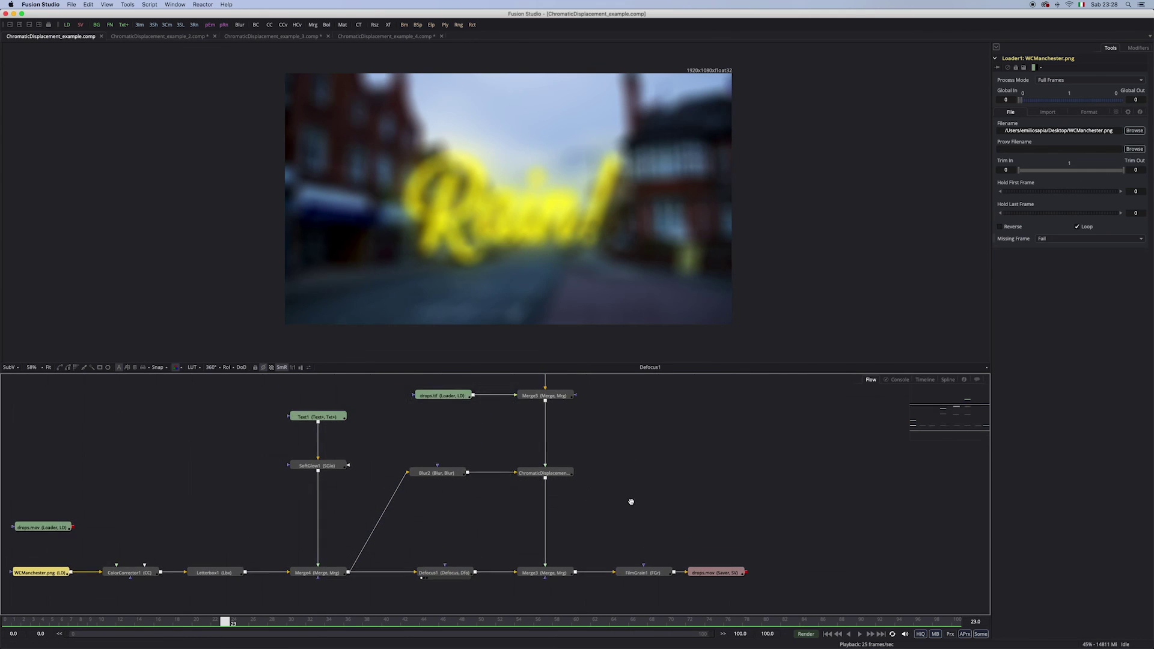
{"action": "scroll", "coordinate": [631, 502], "scroll_direction": "up", "scroll_amount": 3}
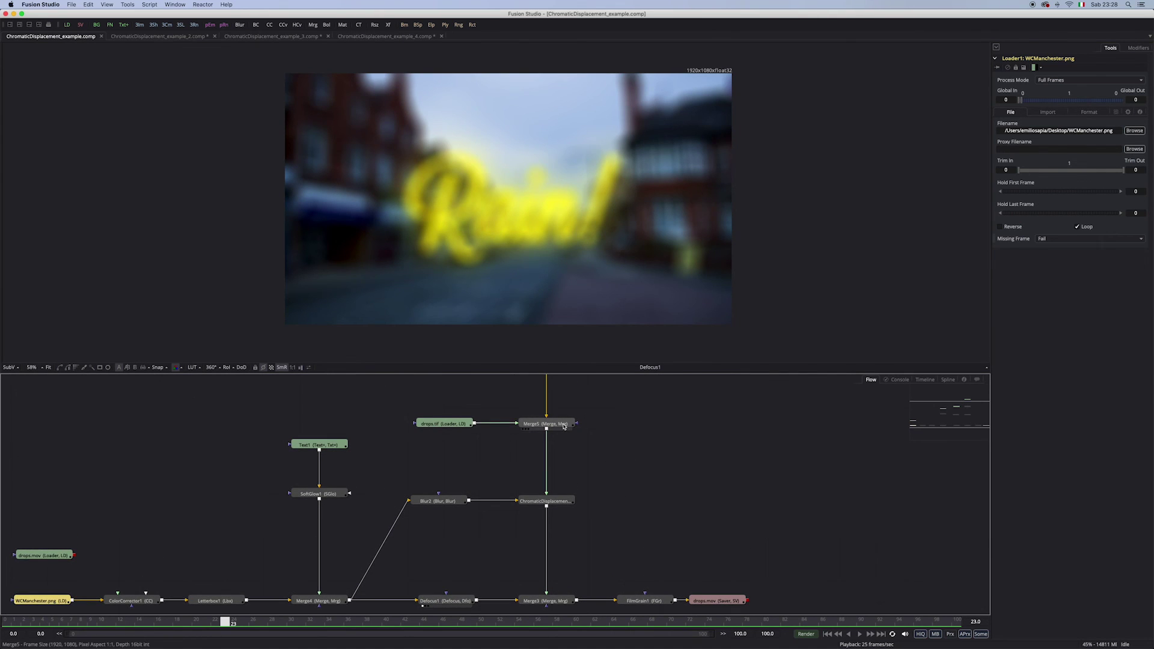
View the Merge5 raindrop map, the ChromaticDisplacement_1 output and the combined Merge3 result.
{"action": "left_click_drag", "start_coordinate": [564, 426], "coordinate": [588, 210]}
{"action": "scroll", "coordinate": [609, 472], "scroll_direction": "down", "scroll_amount": 5}
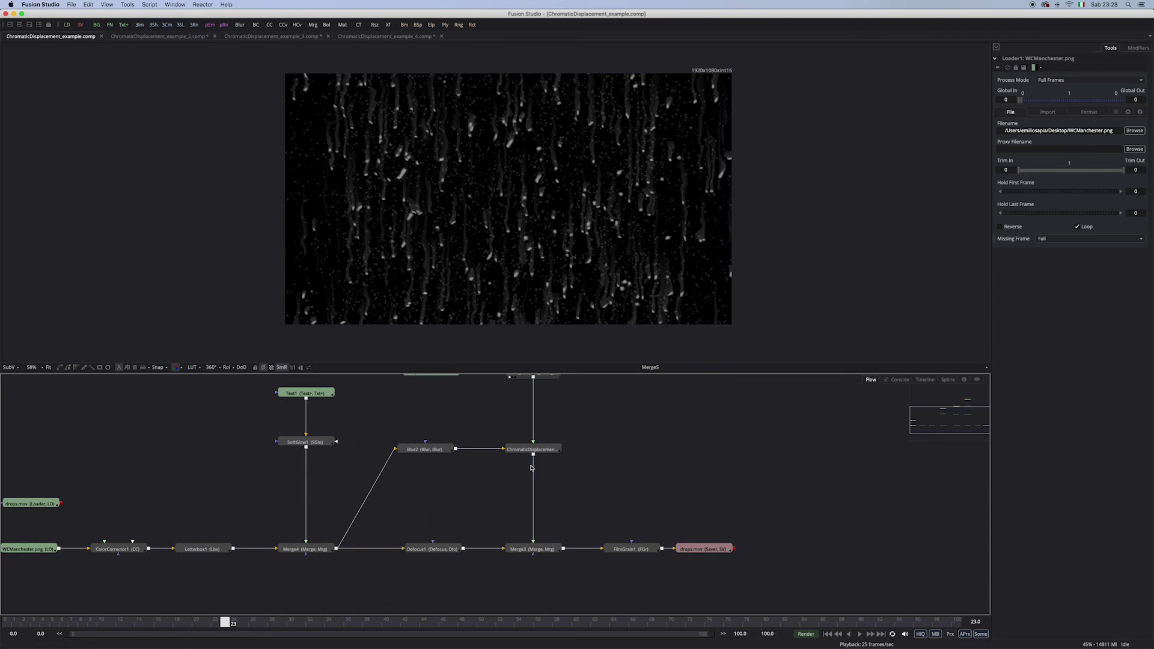
{"action": "left_click_drag", "start_coordinate": [556, 446], "coordinate": [599, 229]}
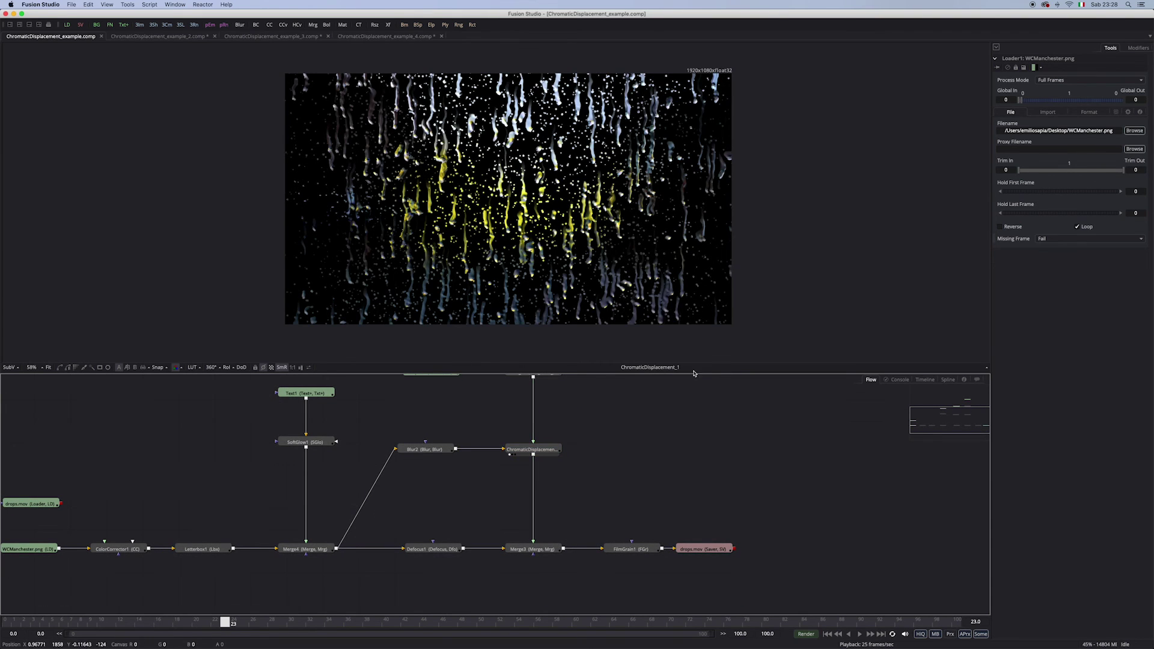
{"action": "left_click_drag", "start_coordinate": [554, 545], "coordinate": [638, 271]}
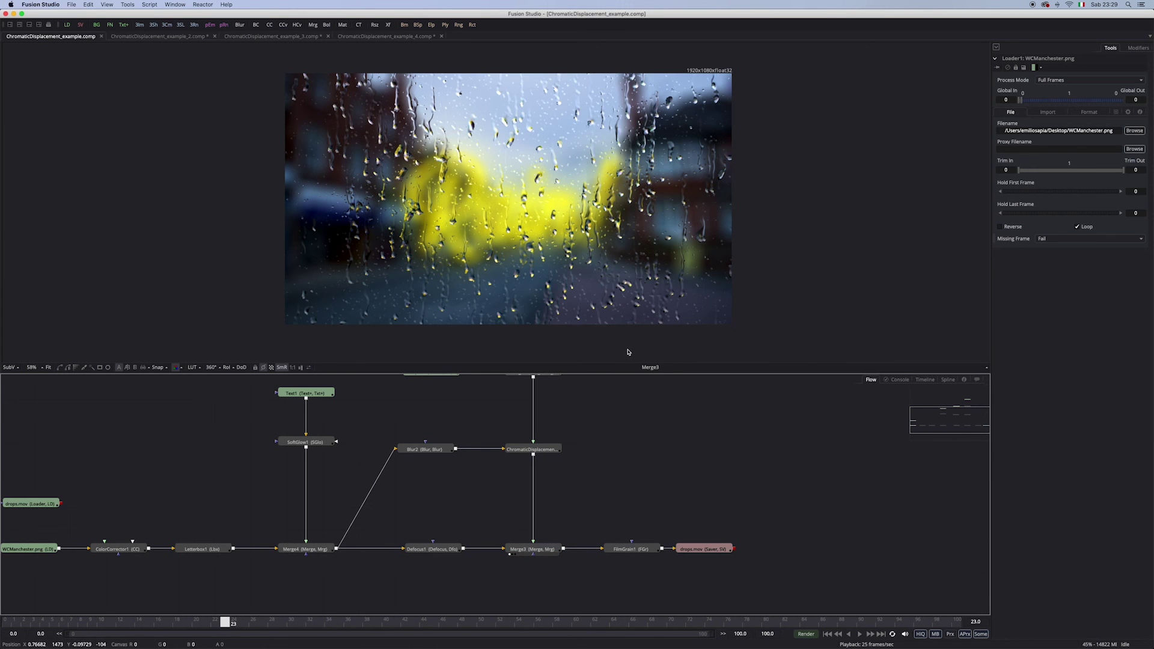
Reset ChromaticDisplacement_1's alpha range to Low 0.0 and High 1.0.
{"action": "left_click", "coordinate": [547, 450]}
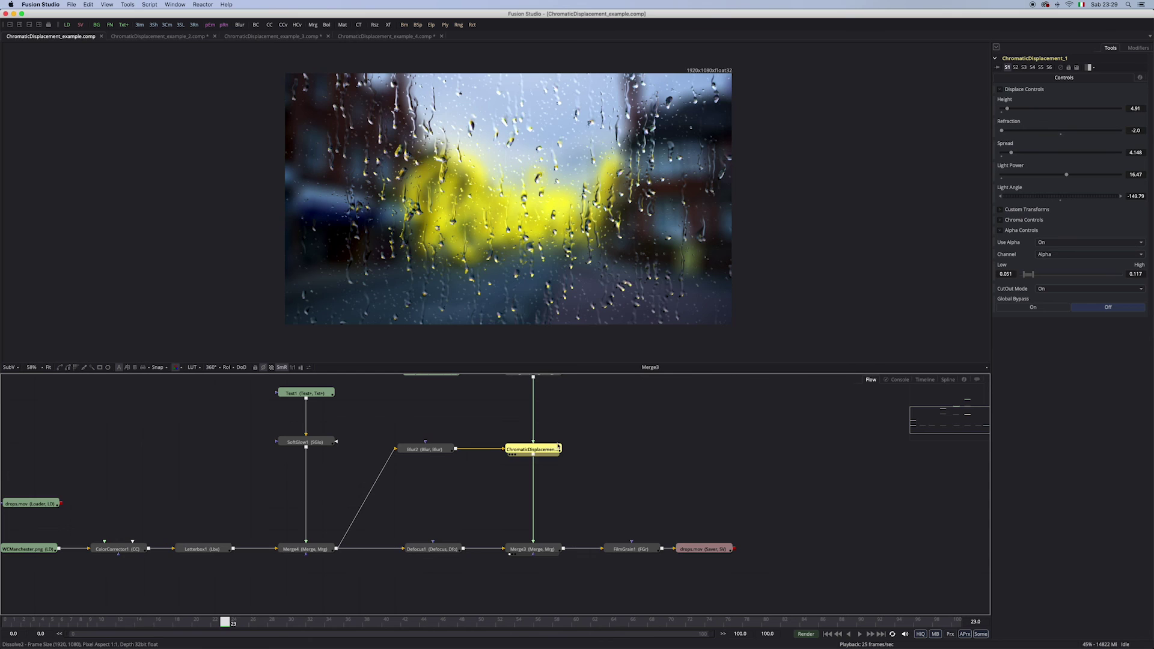
{"action": "left_click_drag", "start_coordinate": [1022, 275], "coordinate": [1142, 268]}
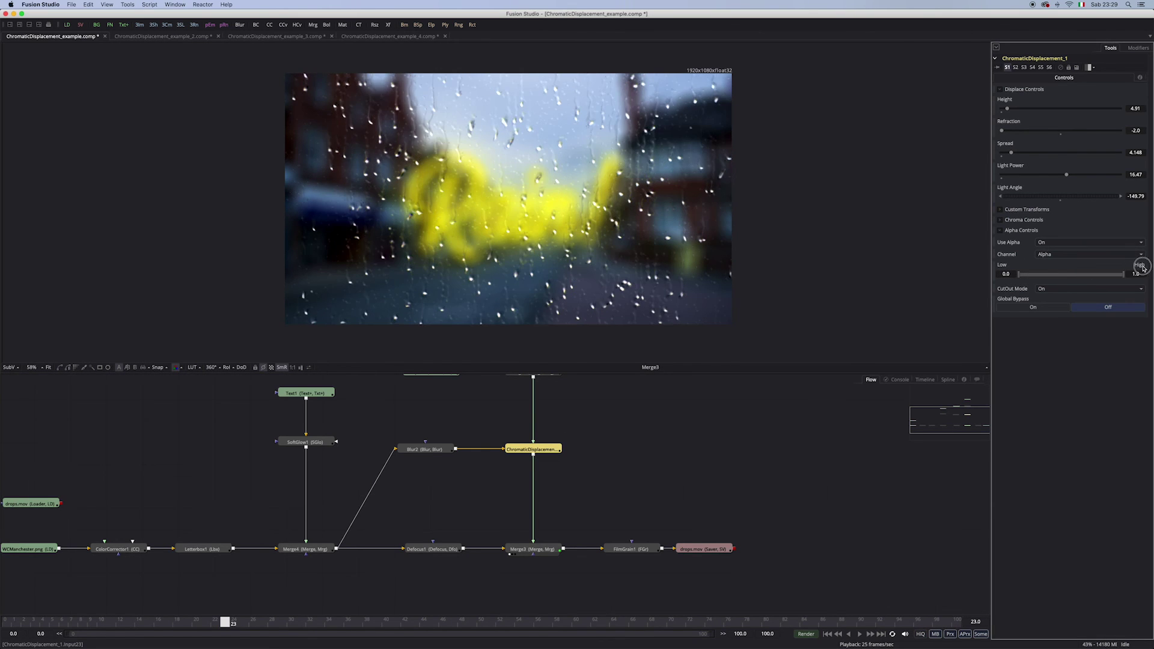
Compare the Merge5 map with the ChromaticDisplacement_1 output, and undo the alpha range changes.
{"action": "scroll", "coordinate": [592, 461], "scroll_direction": "up", "scroll_amount": 3}
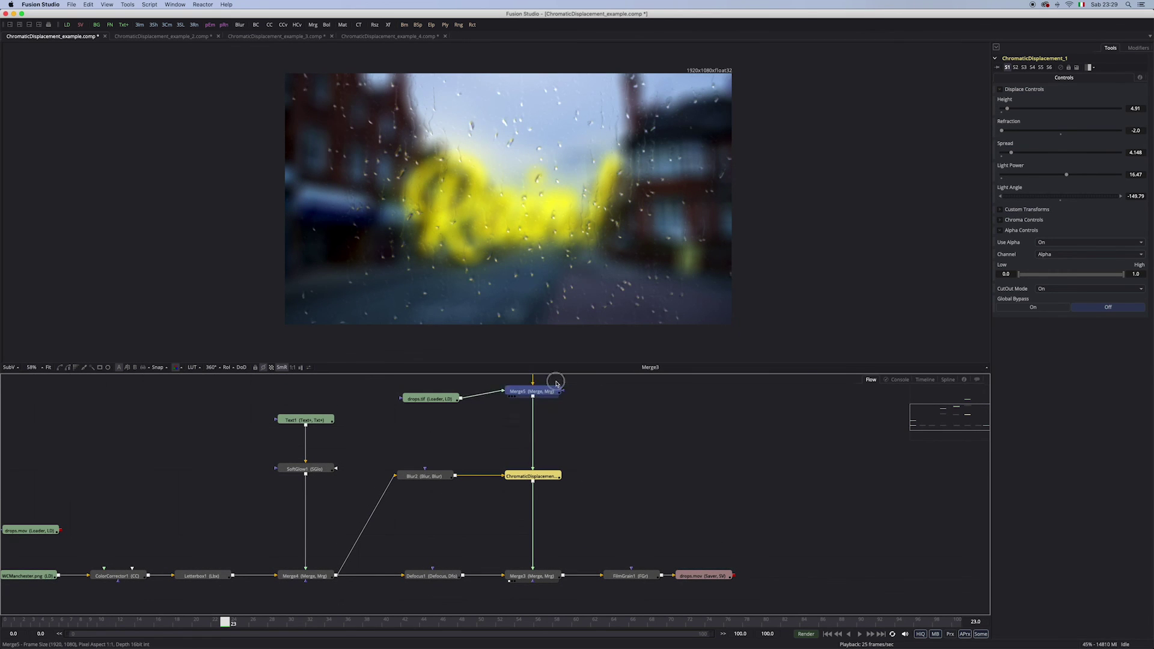
{"action": "left_click", "coordinate": [510, 403]}
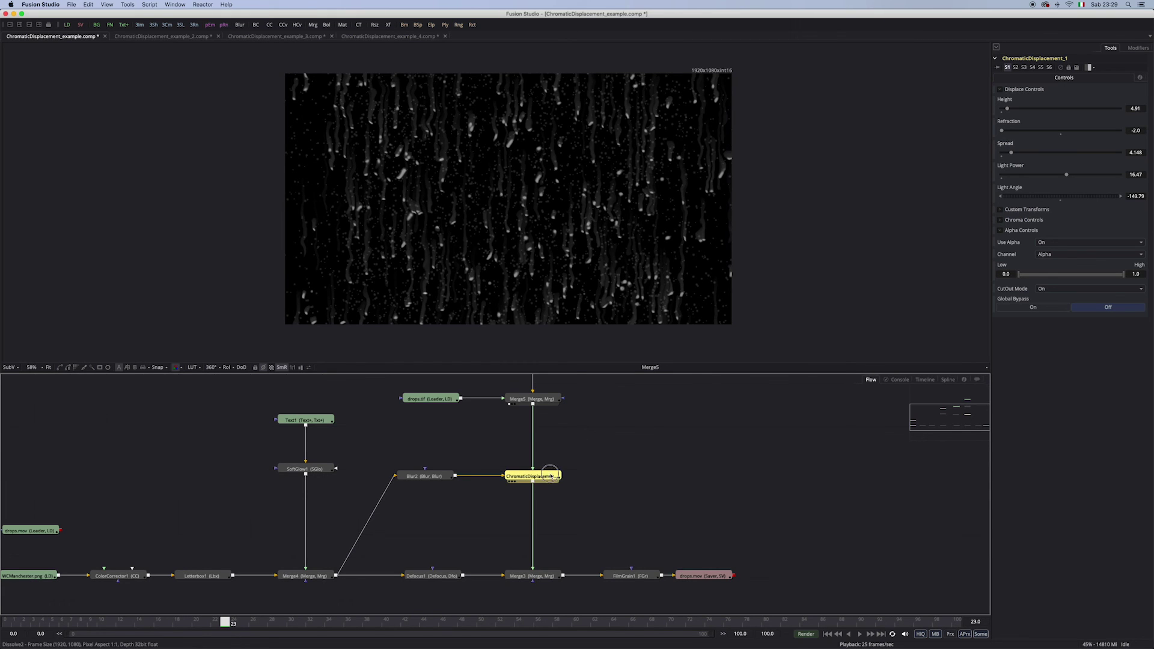
{"action": "key", "text": "1"}
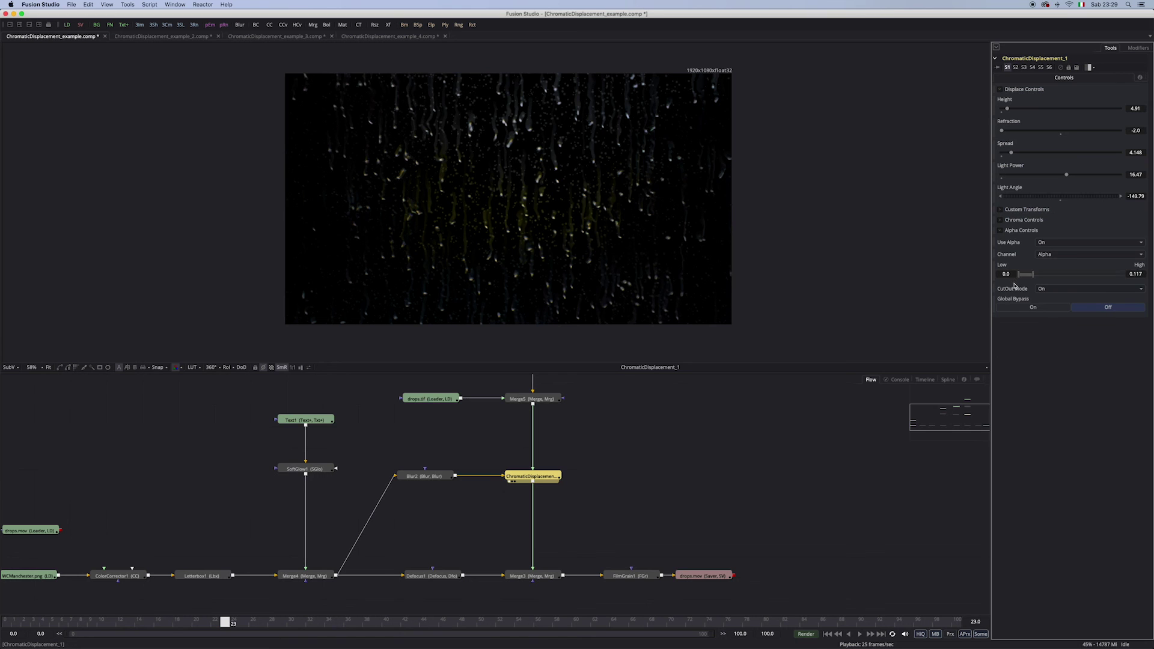
{"action": "key", "text": "super+z"}
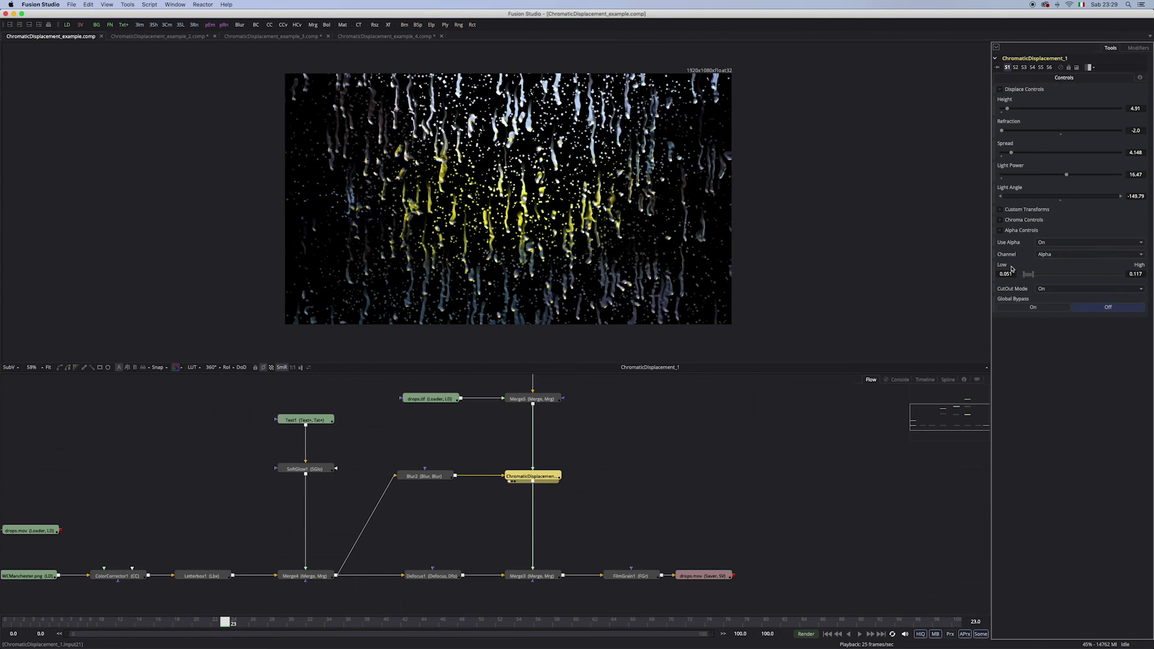
View the Saver1 output, and play the rendered drops.mov clip fitted to the viewer.
{"action": "left_click", "coordinate": [680, 581]}
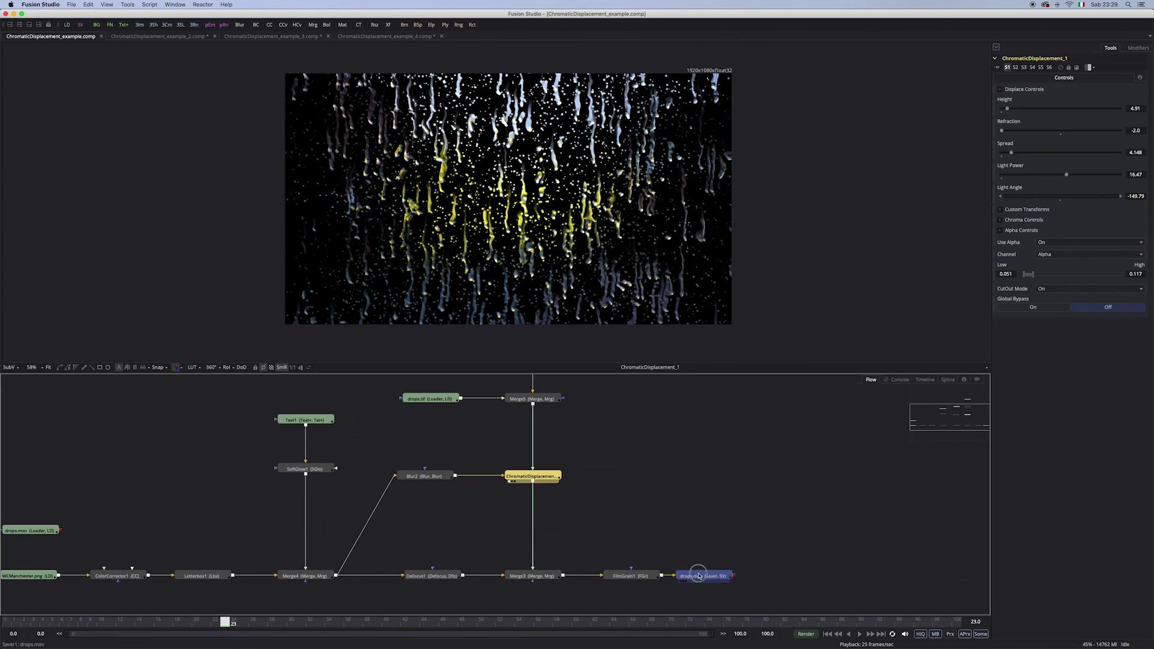
{"action": "scroll", "coordinate": [214, 511], "scroll_direction": "left", "scroll_amount": 2}
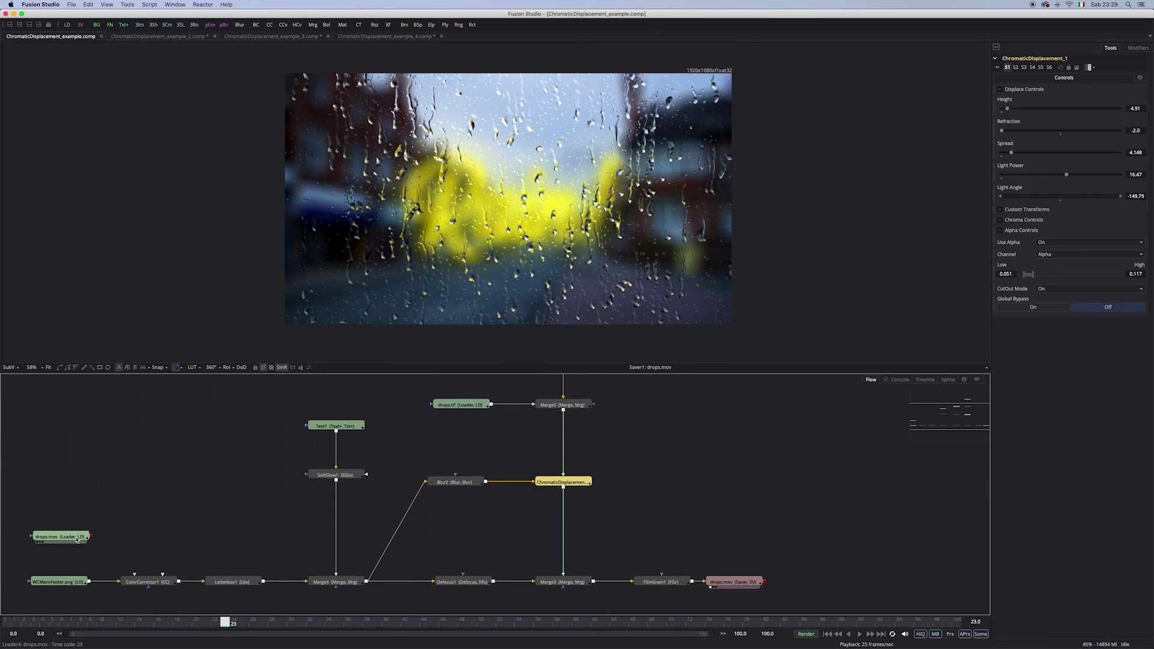
{"action": "left_click_drag", "start_coordinate": [64, 536], "coordinate": [488, 208]}
{"action": "key", "text": "super+f"}
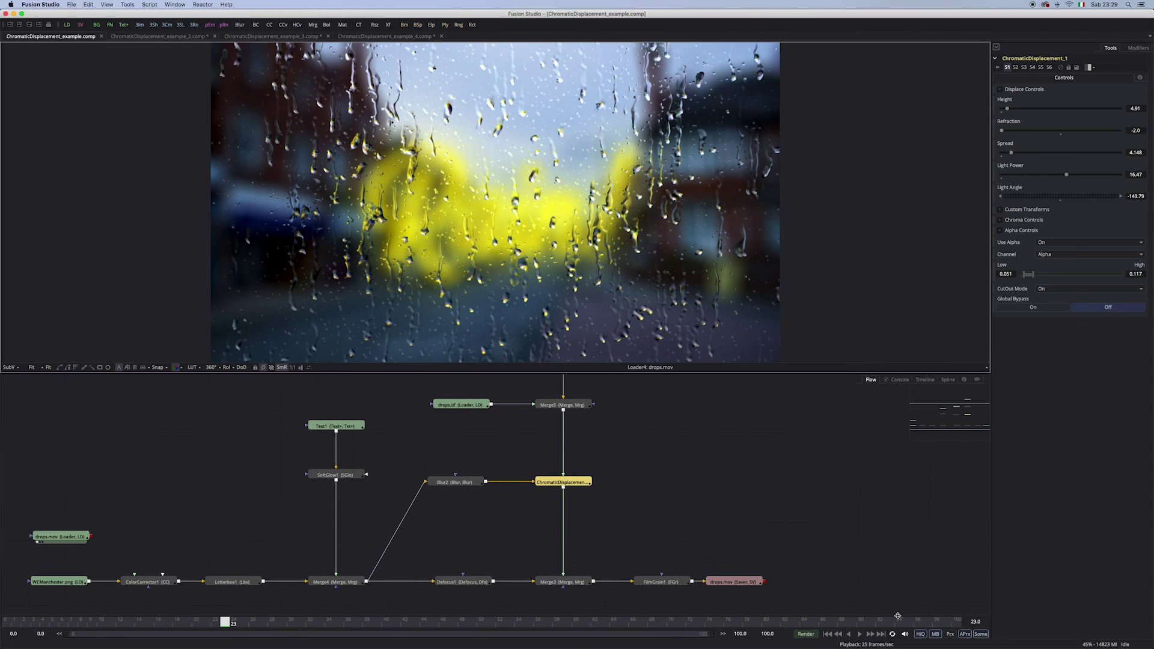
{"action": "left_click", "coordinate": [870, 634]}
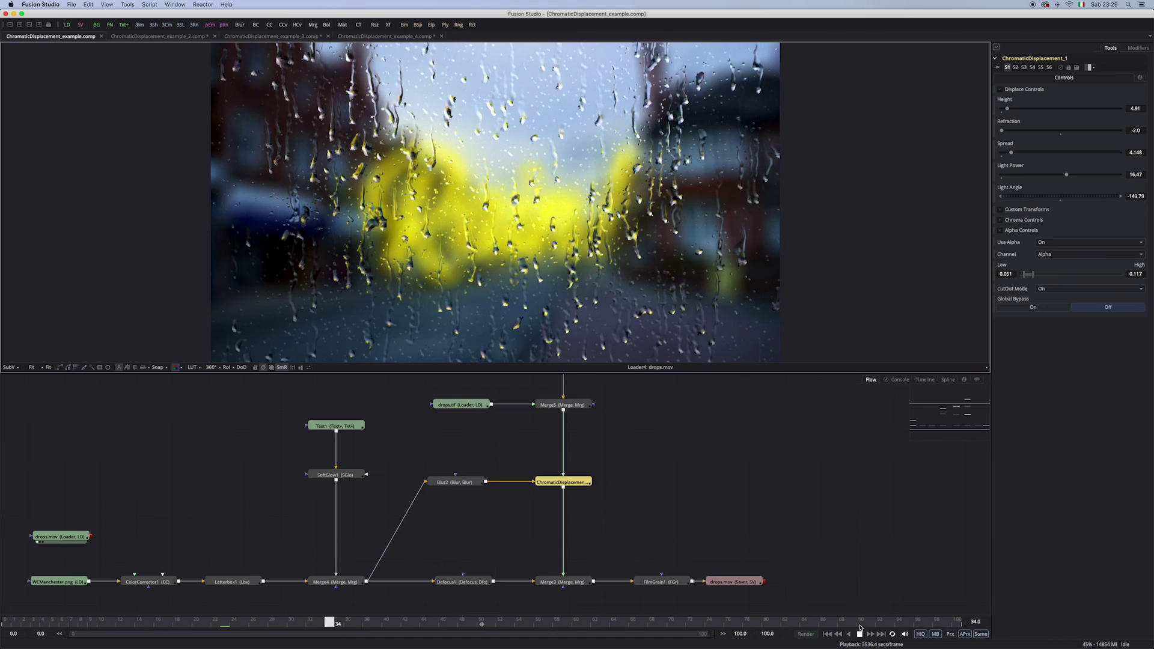